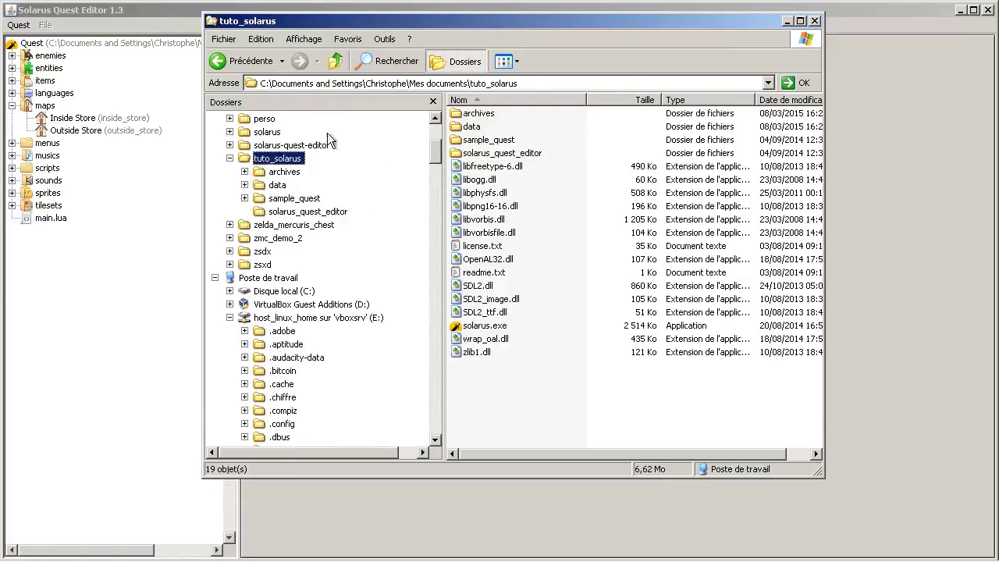
# Open the Downloads tuto folder and the Outside Store map in the editor, cancelling the pending placement
pyautogui.scroll(5, 328, 139)
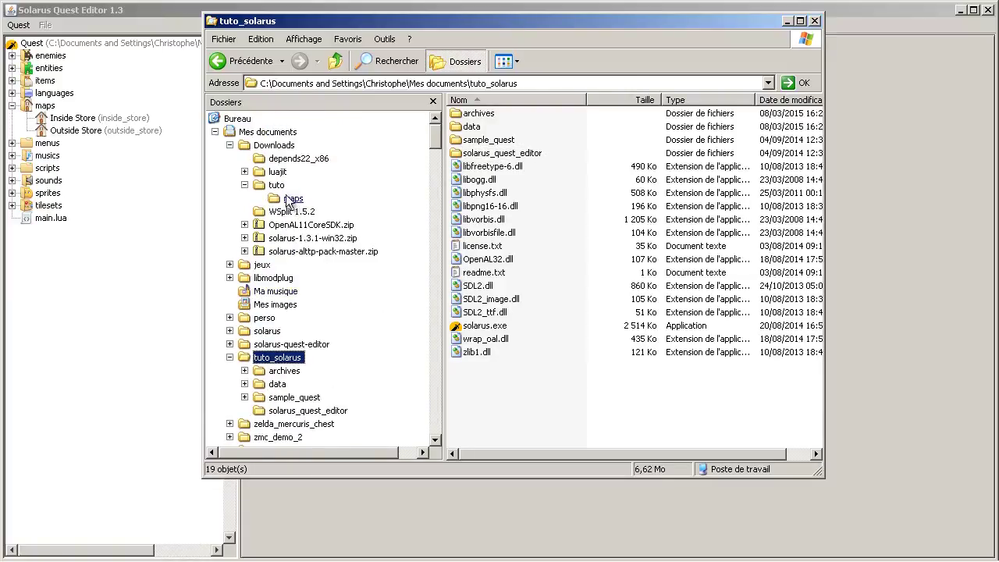
pyautogui.click(273, 186)
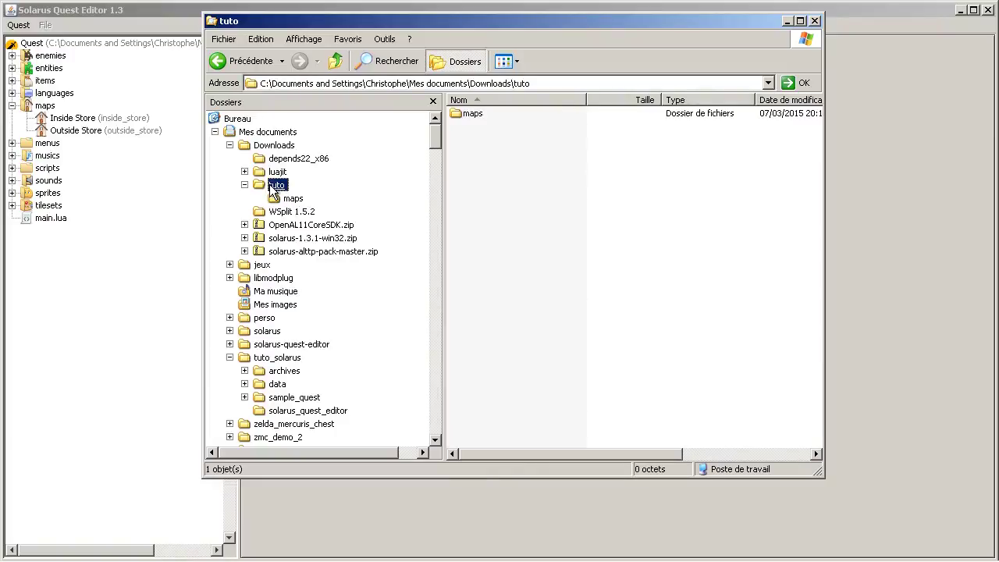
pyautogui.click(98, 133)
pyautogui.doubleClick(98, 134)
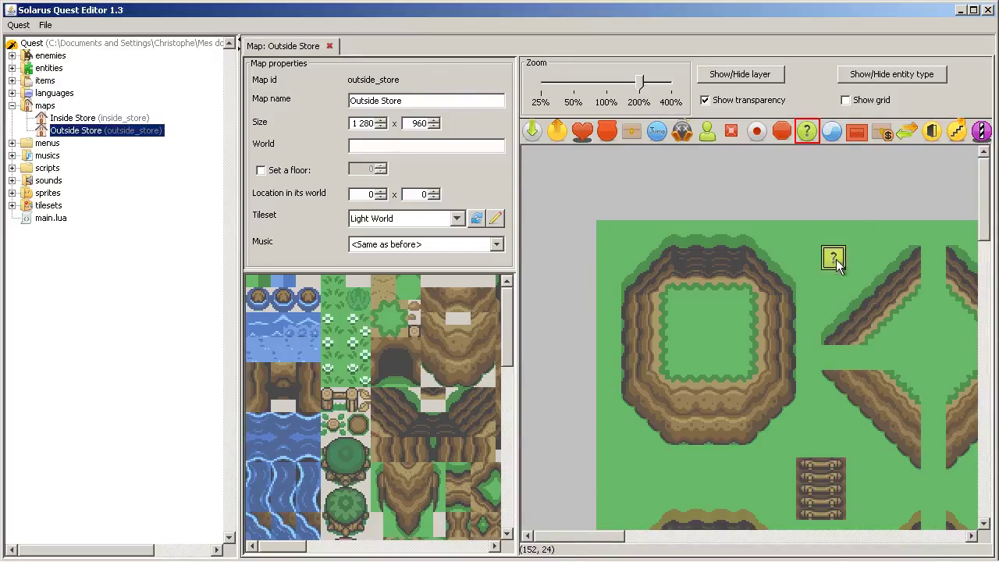
pyautogui.click(804, 134)
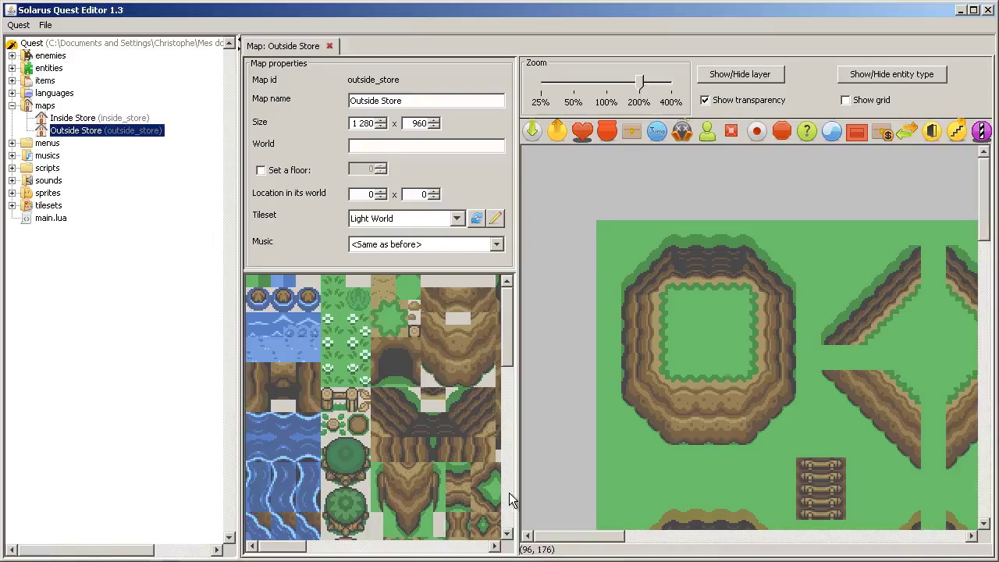
# Open Downloads\tuto\maps and copy chap13.dat
pyautogui.moveTo(515, 560)
pyautogui.click(145, 552)
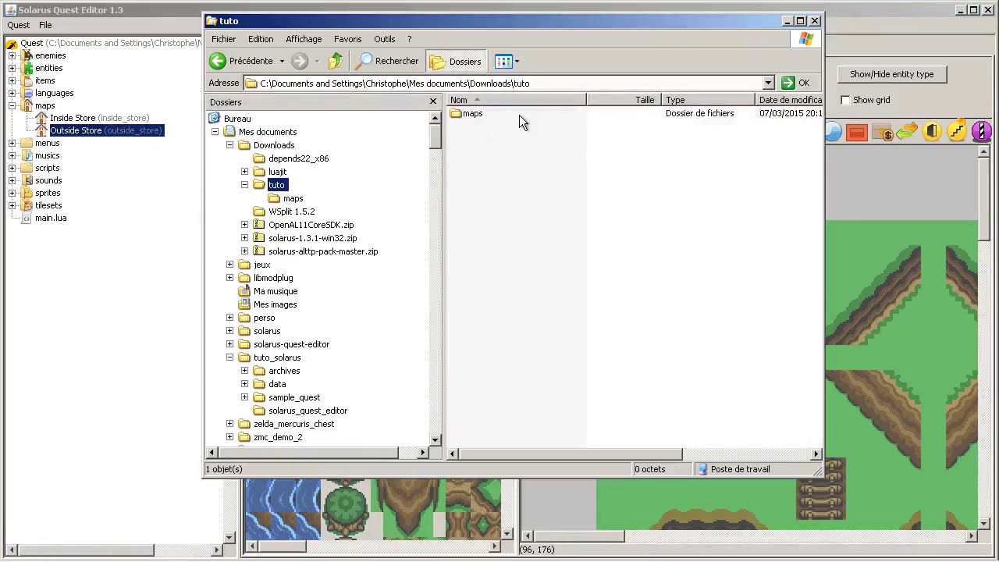
pyautogui.click(536, 237)
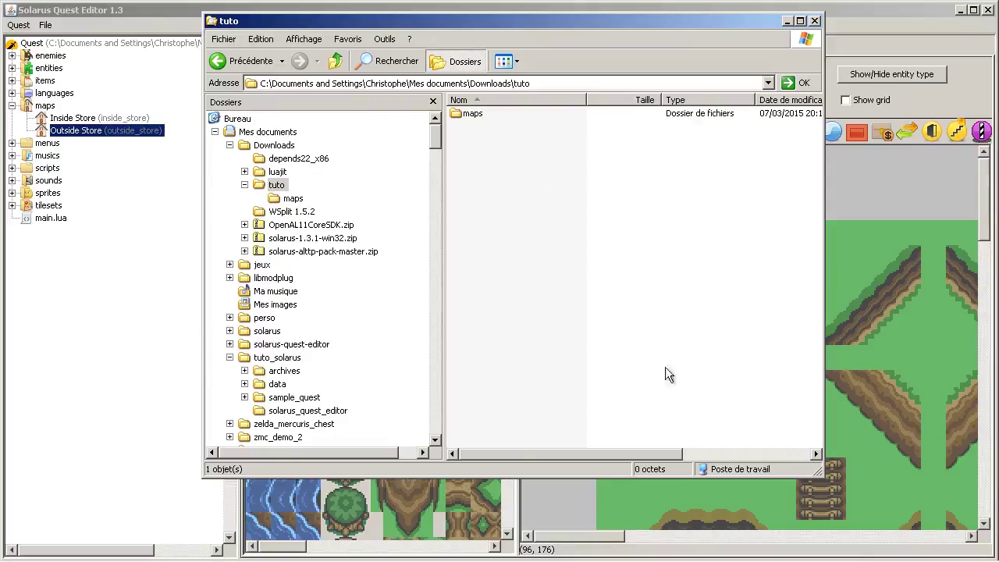
pyautogui.click(473, 115)
pyautogui.doubleClick(473, 115)
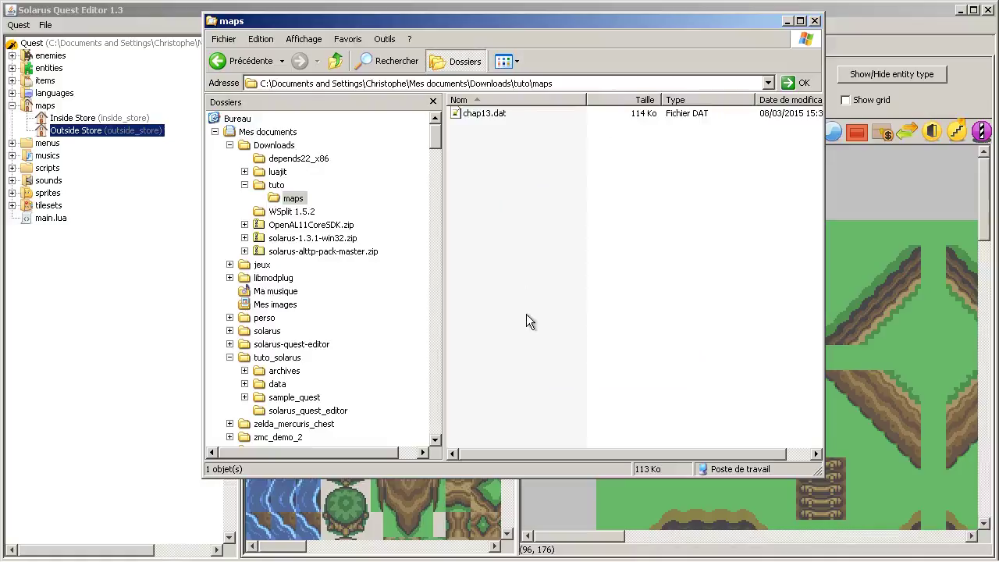
pyautogui.click(486, 115)
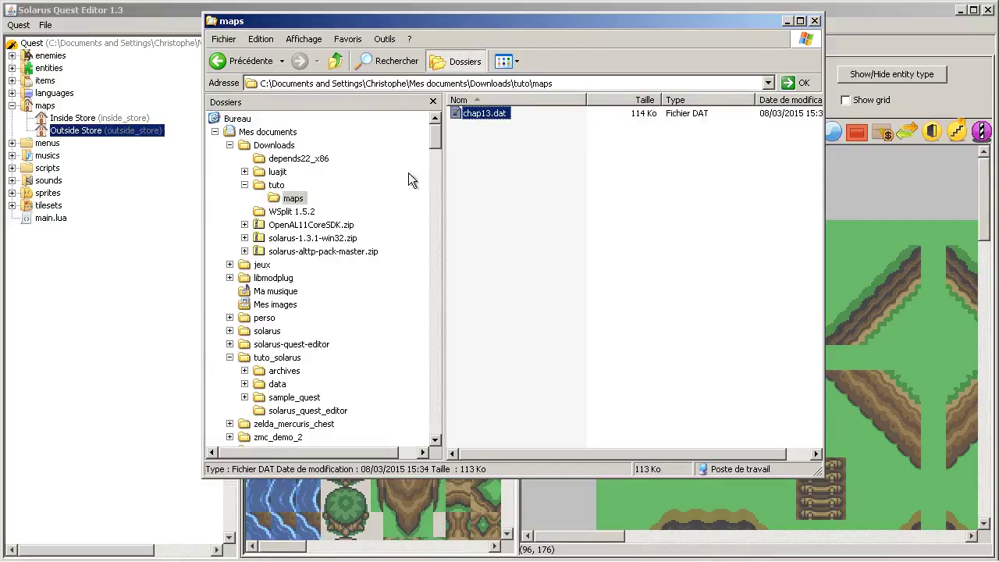
pyautogui.moveTo(434, 133); pyautogui.dragTo(434, 143)
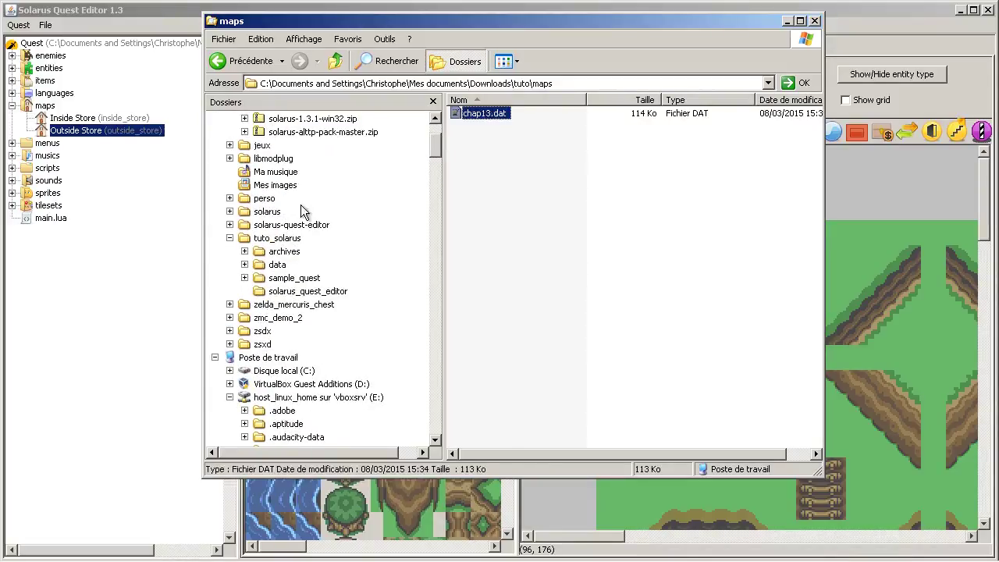
# Paste chap13.dat into tuto_solarus\data\maps
pyautogui.click(245, 265)
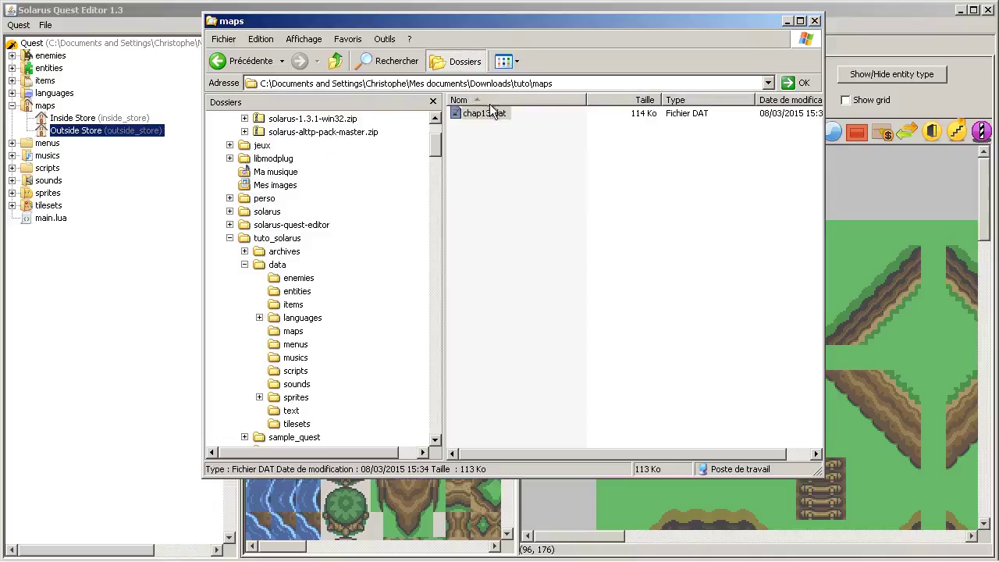
pyautogui.click(293, 332)
pyautogui.click(601, 243)
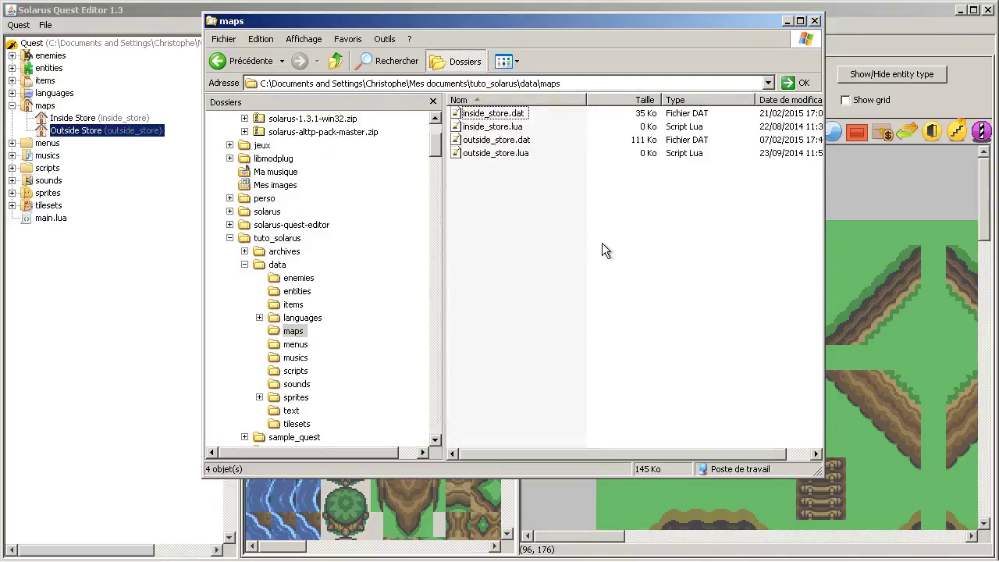
pyautogui.hotkey('ctrl', 'v')
pyautogui.click(564, 242)
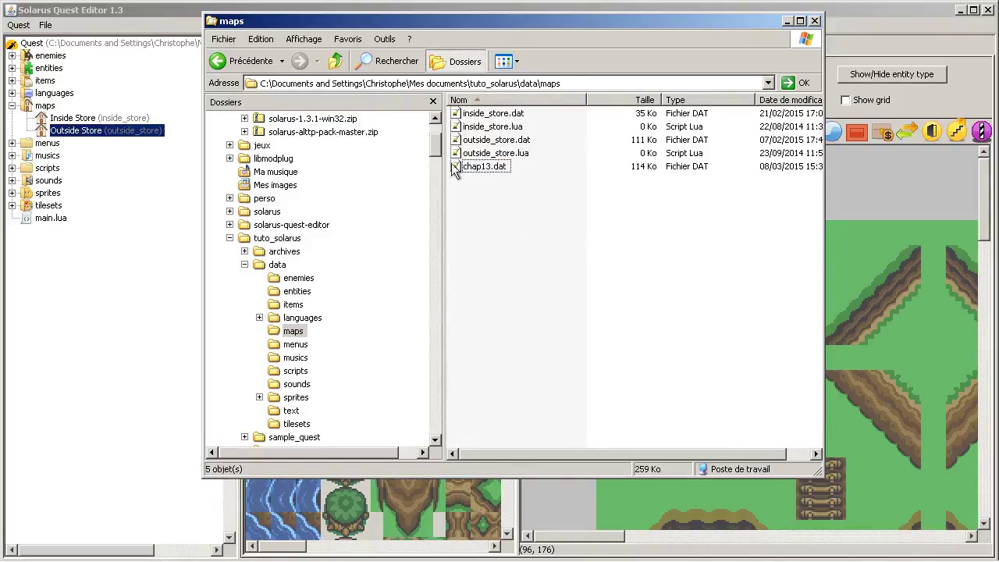
# Attempt a new map with the incomplete id 'chap'
pyautogui.rightClick(44, 106)
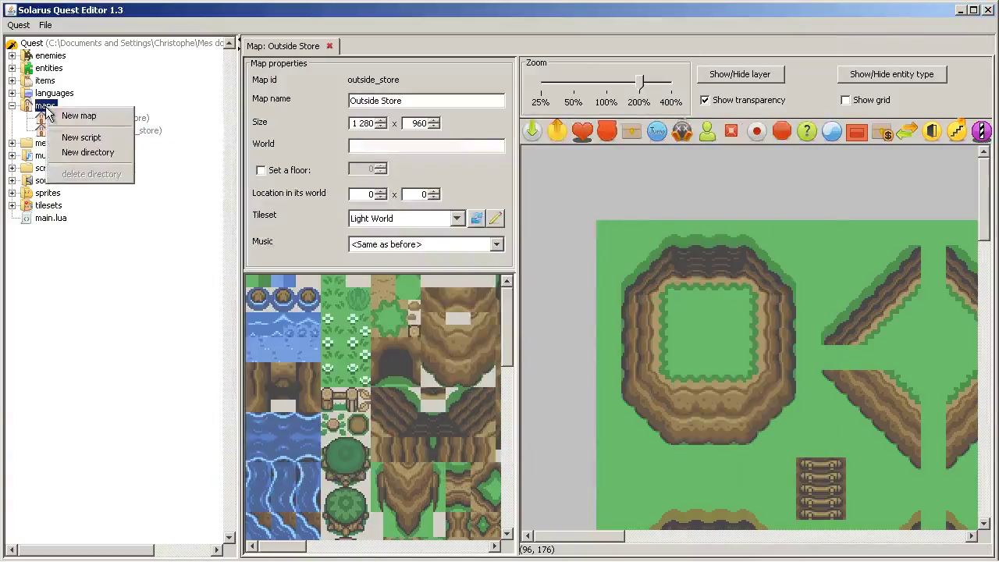
pyautogui.click(62, 117)
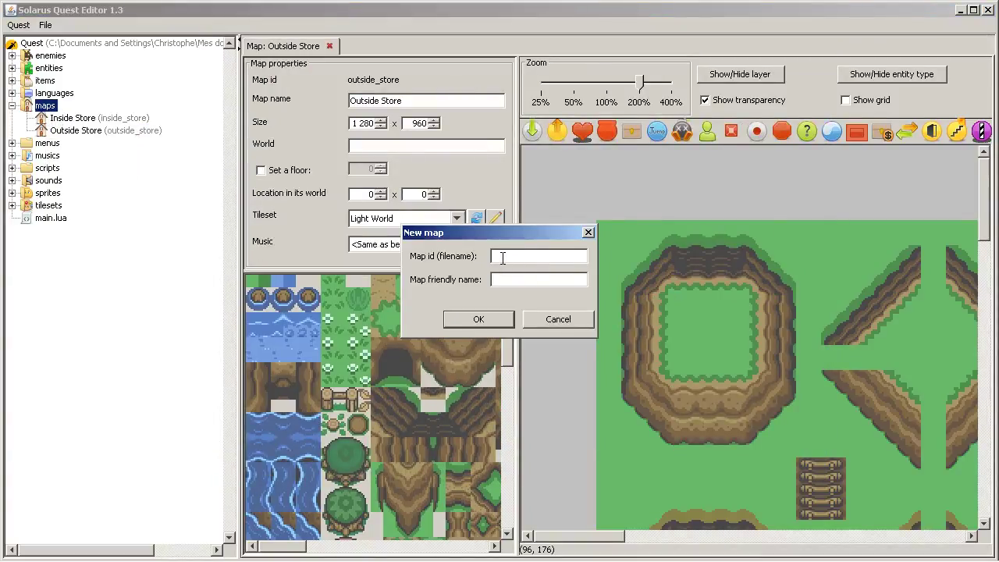
pyautogui.write('chap')
pyautogui.press('Return')
pyautogui.press('Return')
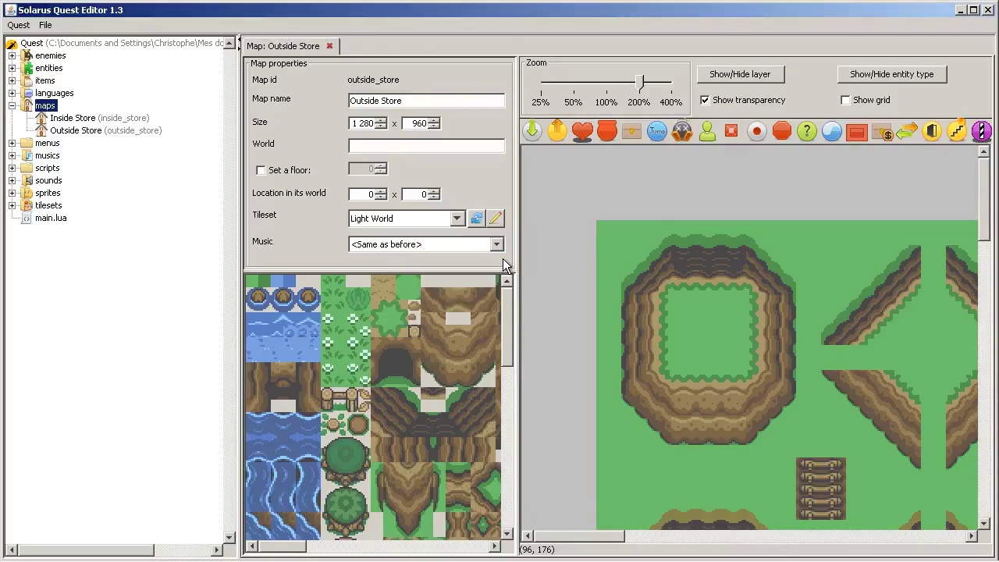
# Create map chap13 with friendly name 'Chapter 13 - Lost Woods'
pyautogui.rightClick(39, 104)
pyautogui.click(64, 106)
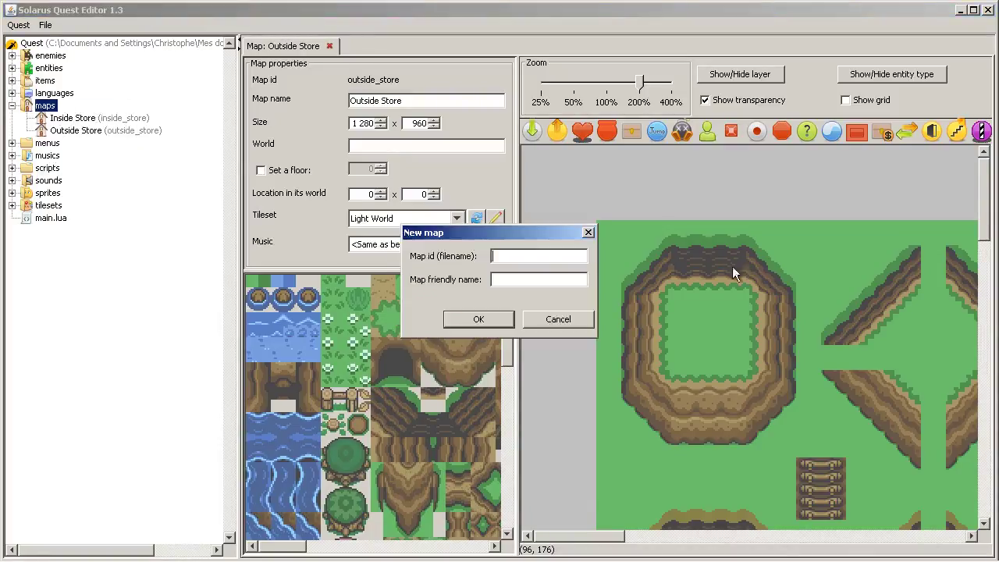
pyautogui.write('chap13')
pyautogui.press('Tab')
pyautogui.write('Chapter 13 - Lost Woods')
pyautogui.press('Return')
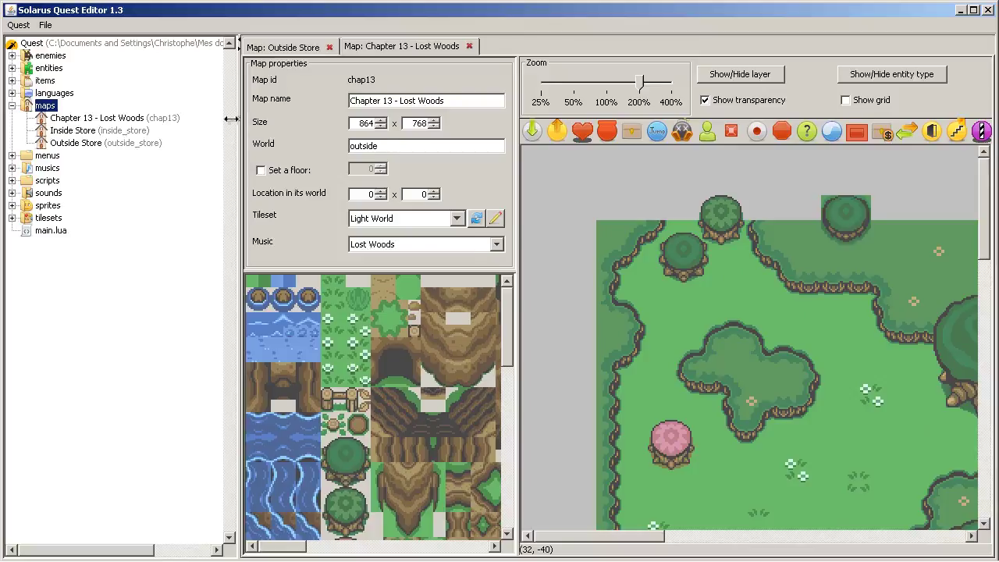
# Collapse the quest tree, narrow the properties panel, and view the map at 50% then 100%
pyautogui.moveTo(240, 122); pyautogui.dragTo(17, 130)
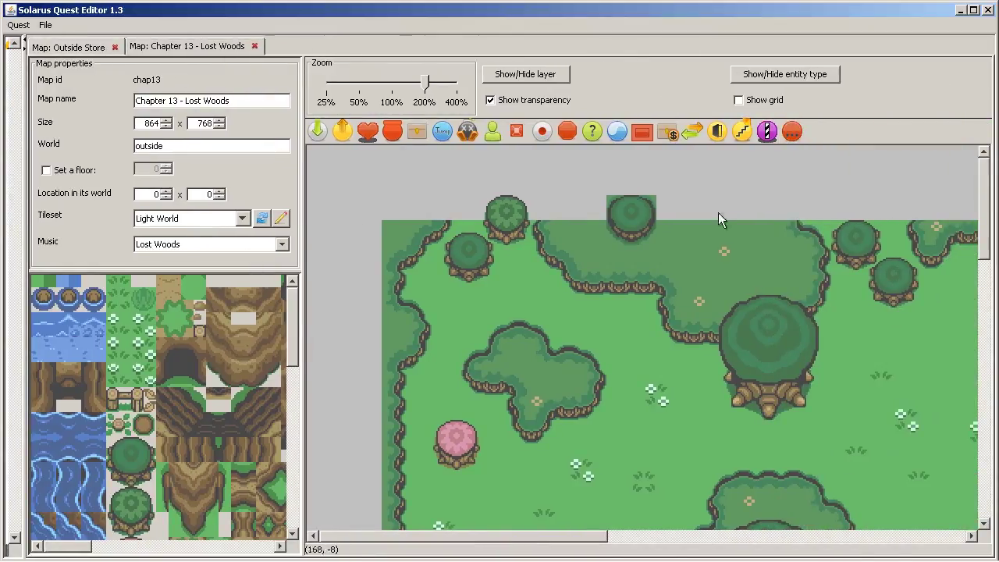
pyautogui.click(361, 81)
pyautogui.click(360, 83)
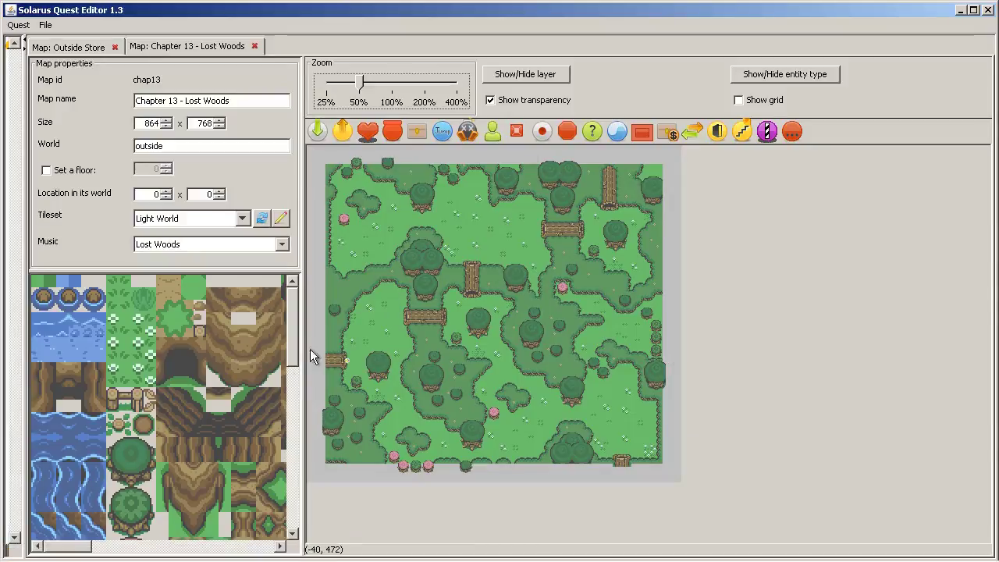
pyautogui.moveTo(305, 342); pyautogui.dragTo(175, 343)
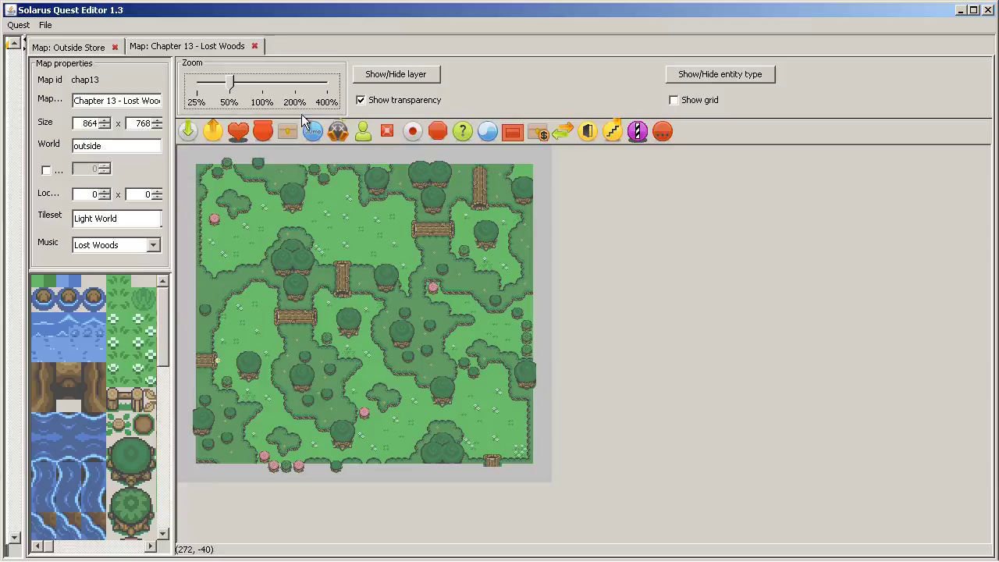
pyautogui.click(262, 82)
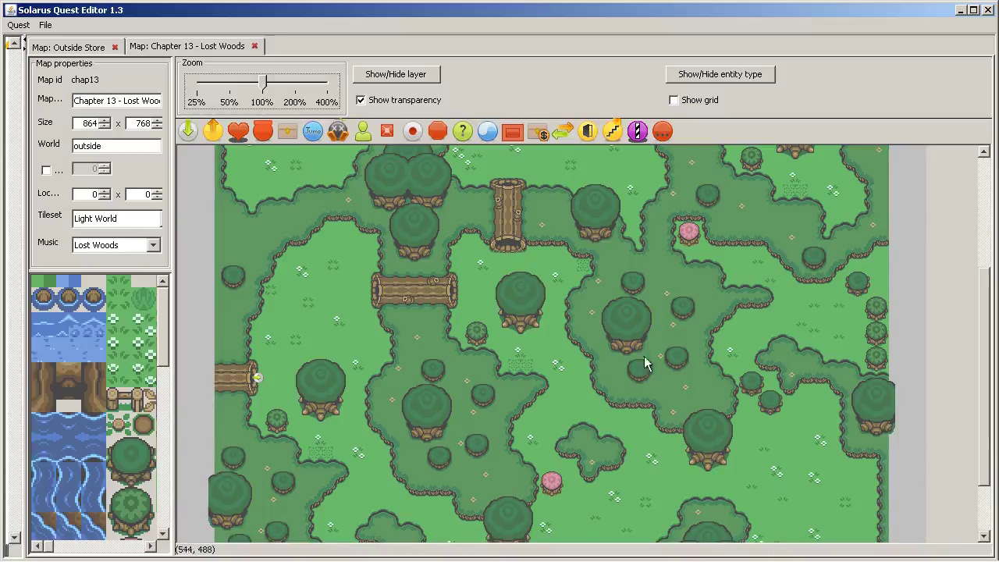
pyautogui.scroll(5, 702, 275)
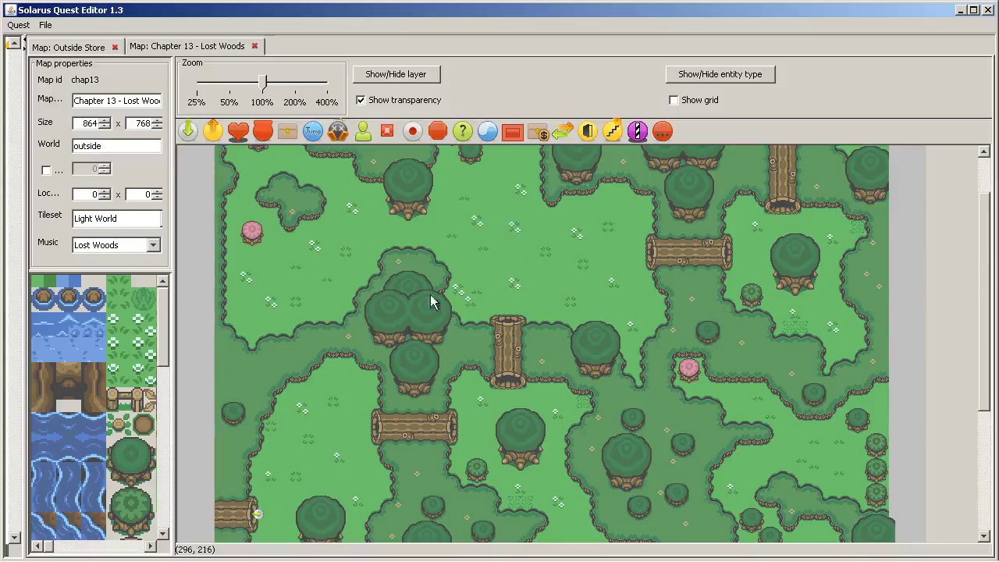
pyautogui.scroll(3, 522, 428)
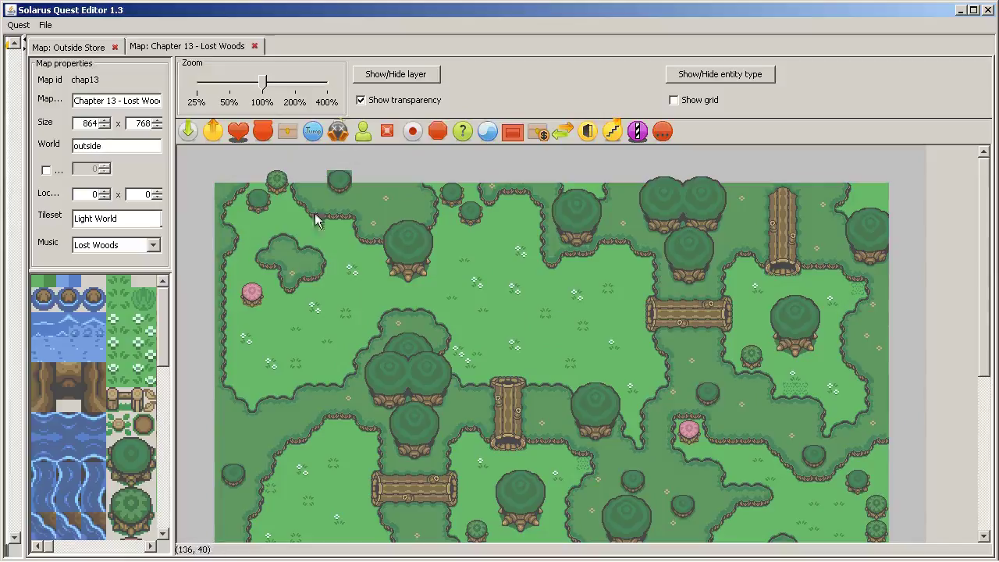
pyautogui.scroll(-8, 547, 351)
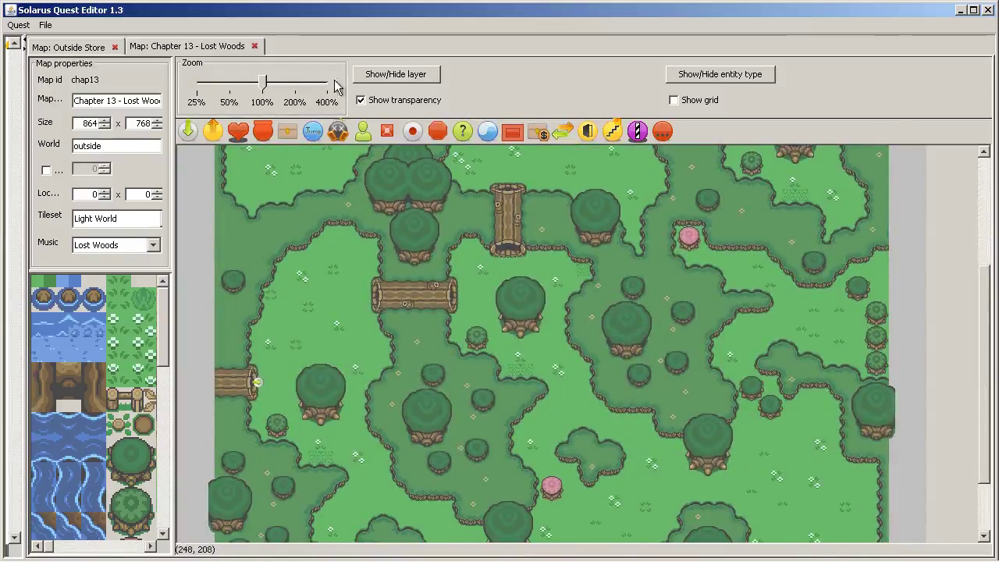
pyautogui.moveTo(272, 90); pyautogui.dragTo(217, 86)
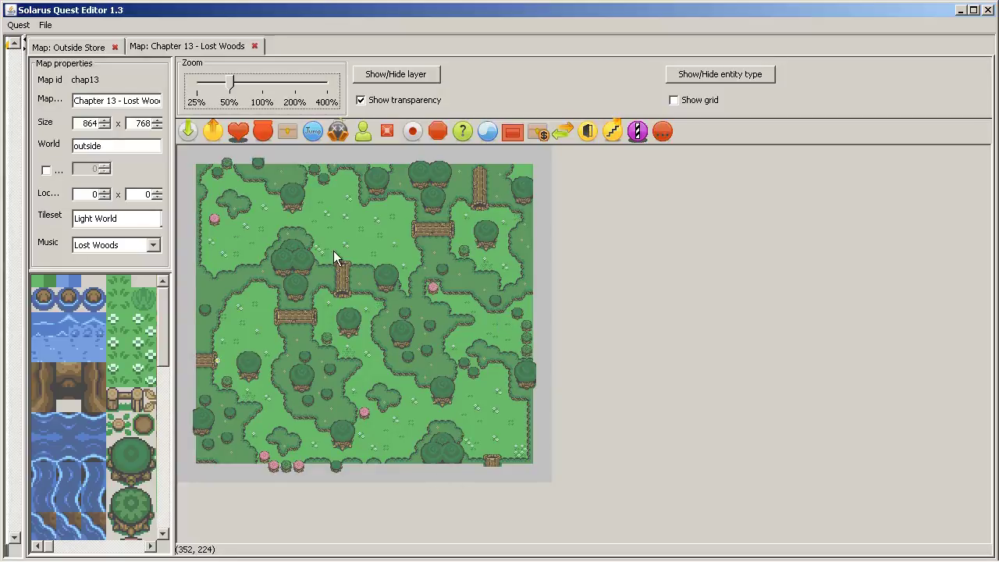
# Place a teletransporter in the lower-left grass and a destination point on the map
pyautogui.click(295, 82)
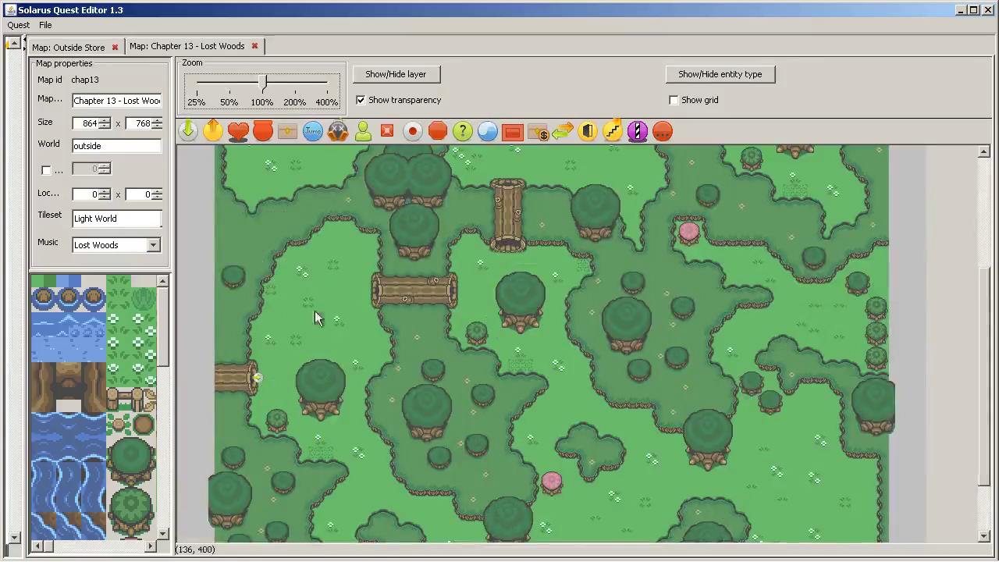
pyautogui.scroll(-3, 423, 442)
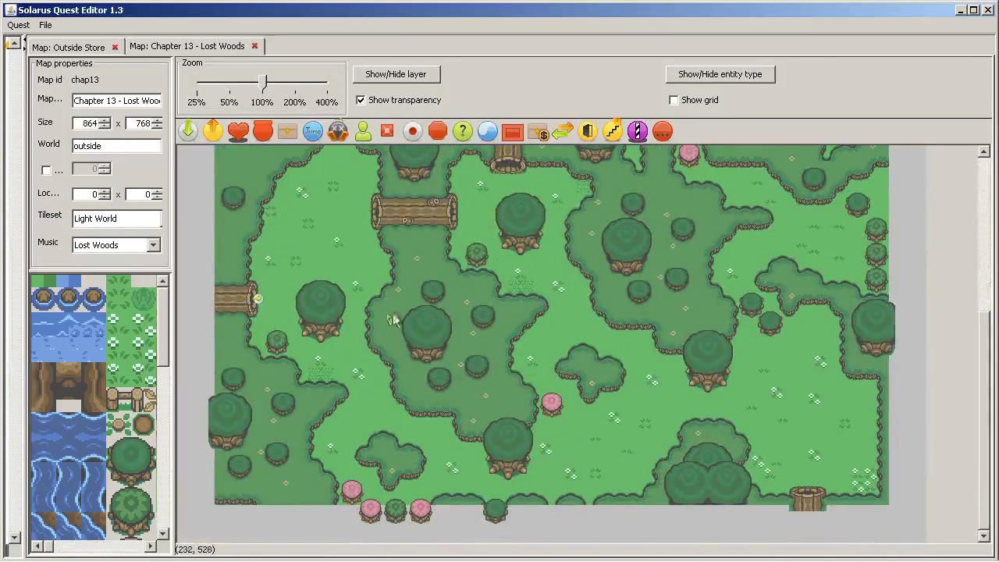
pyautogui.click(213, 130)
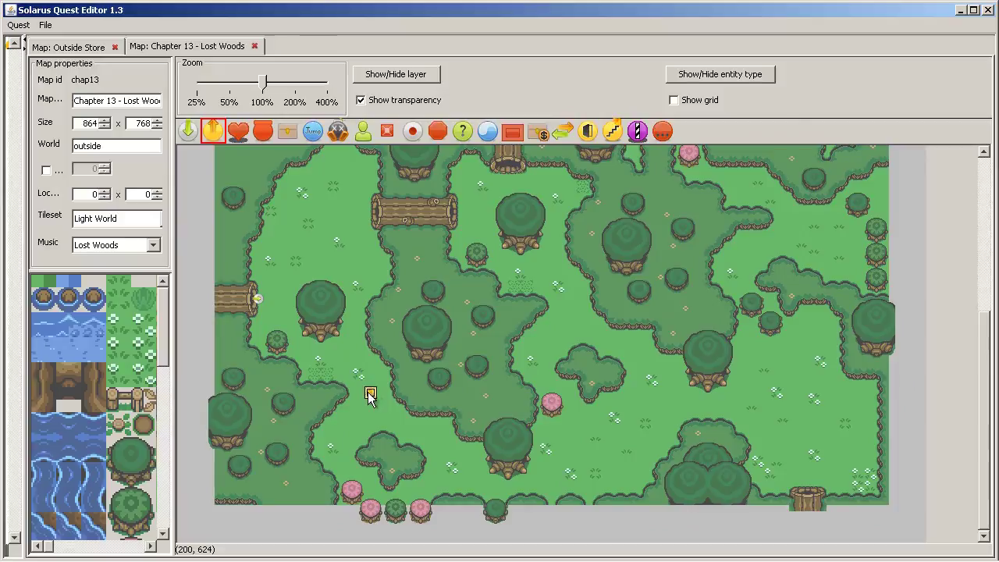
pyautogui.click(372, 393)
pyautogui.click(187, 130)
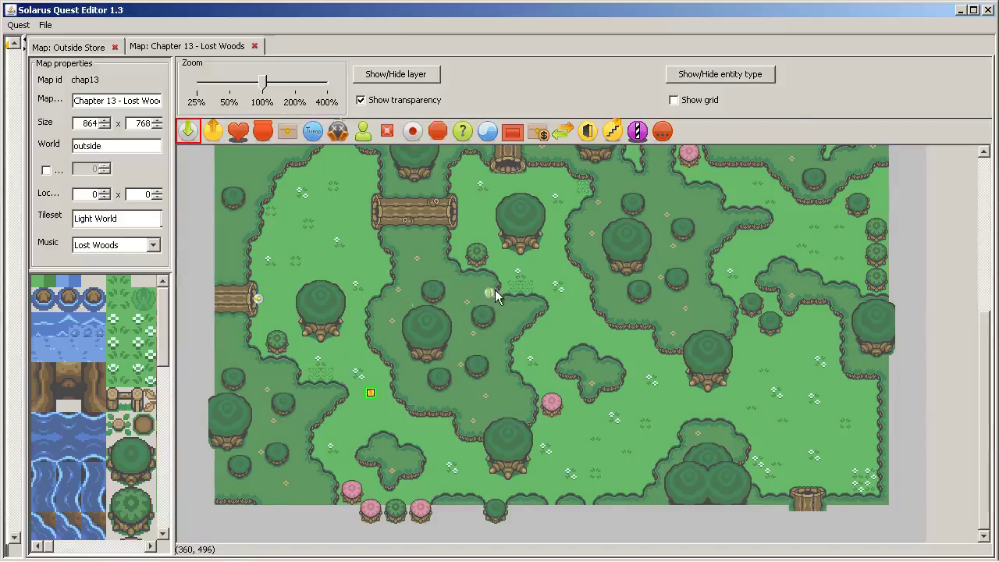
pyautogui.click(569, 306)
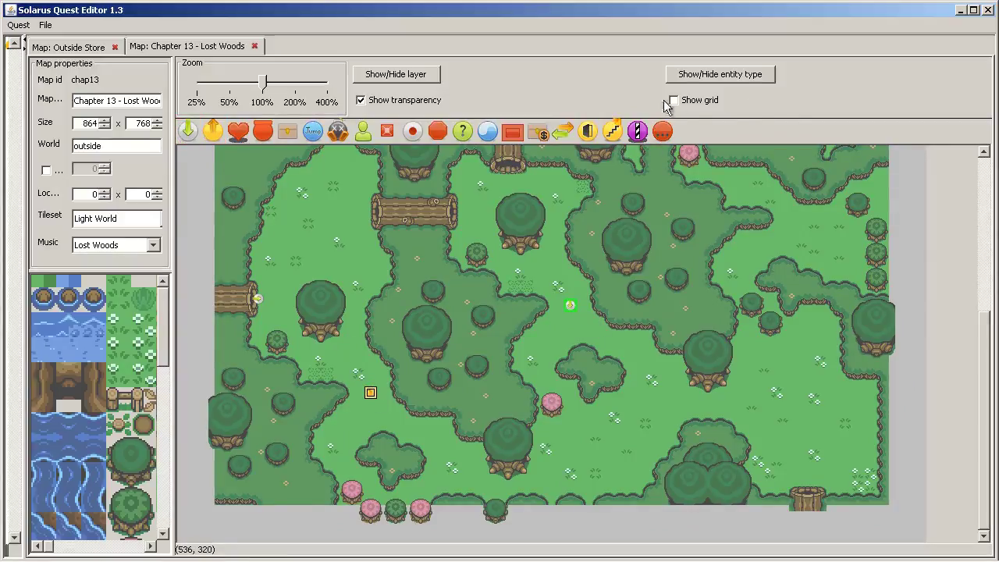
# Show the grid, shift the teletransporter one cell left, and stretch it into a wide bar
pyautogui.click(691, 106)
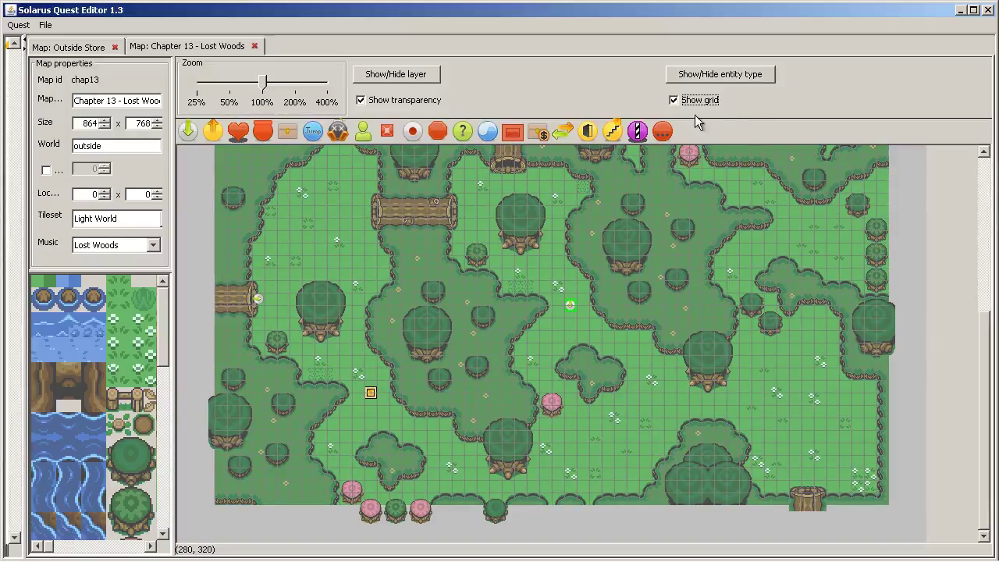
pyautogui.click(700, 104)
pyautogui.click(701, 104)
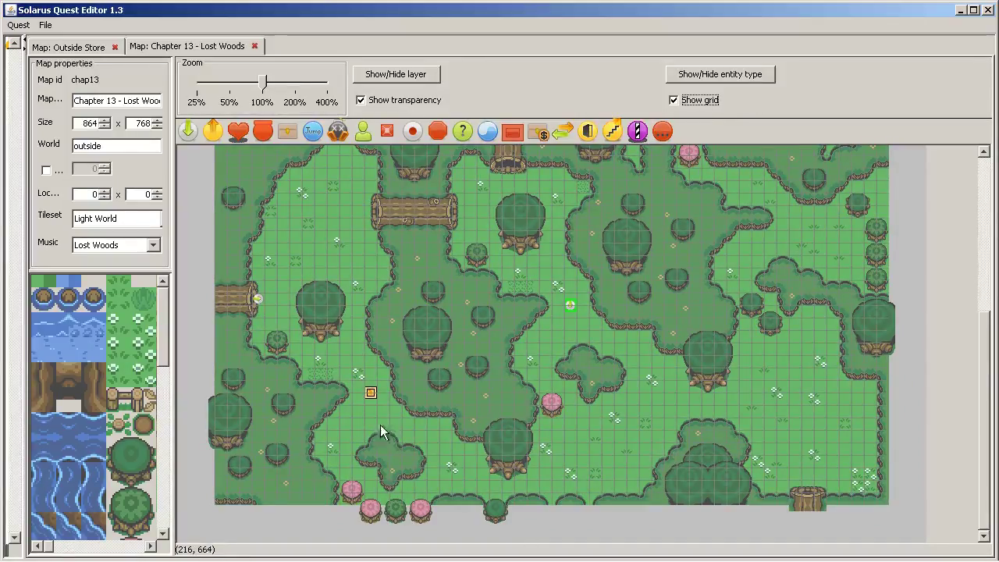
pyautogui.scroll(1, 382, 406)
pyautogui.moveTo(357, 384); pyautogui.dragTo(344, 386)
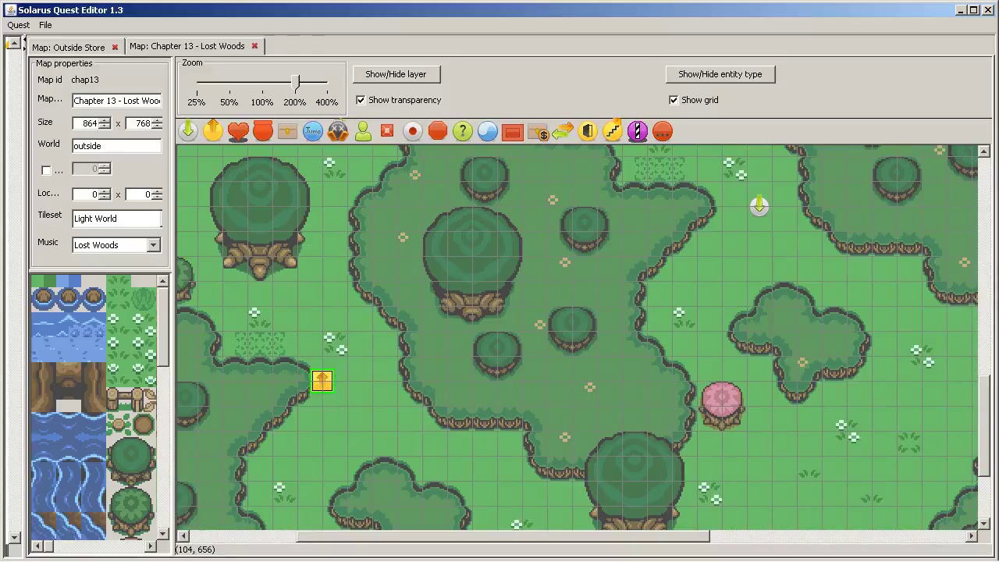
pyautogui.moveTo(310, 382); pyautogui.dragTo(400, 395)
# Check the destination point's properties without changes, then select the teletransporter
pyautogui.hscroll(2, 645, 473)
pyautogui.scroll(1, 644, 473)
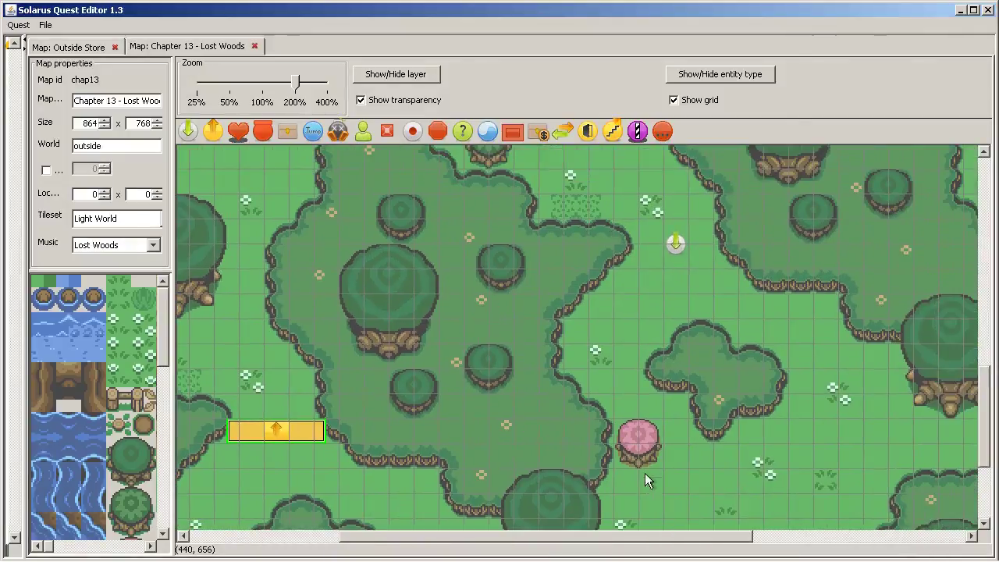
pyautogui.doubleClick(674, 244)
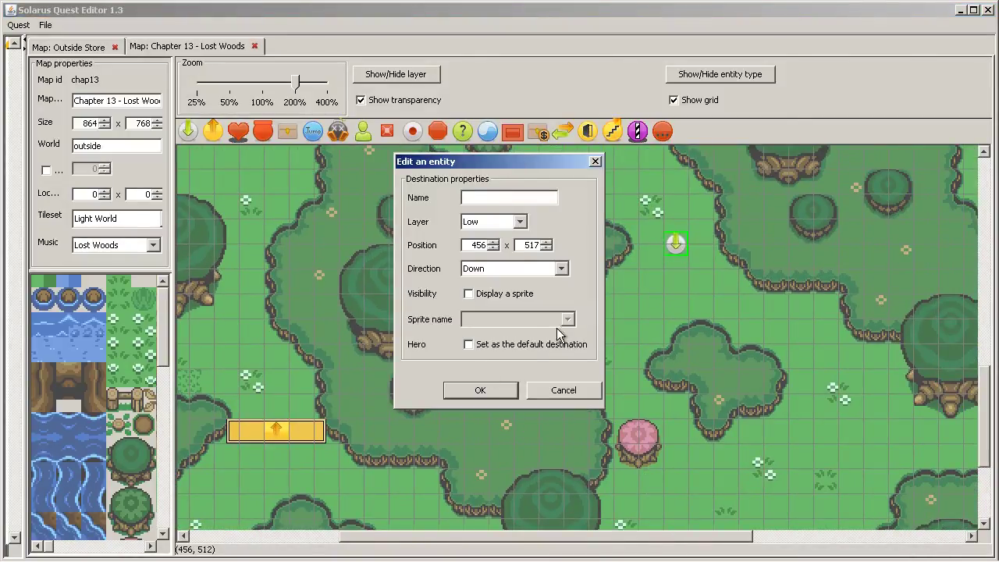
pyautogui.click(561, 391)
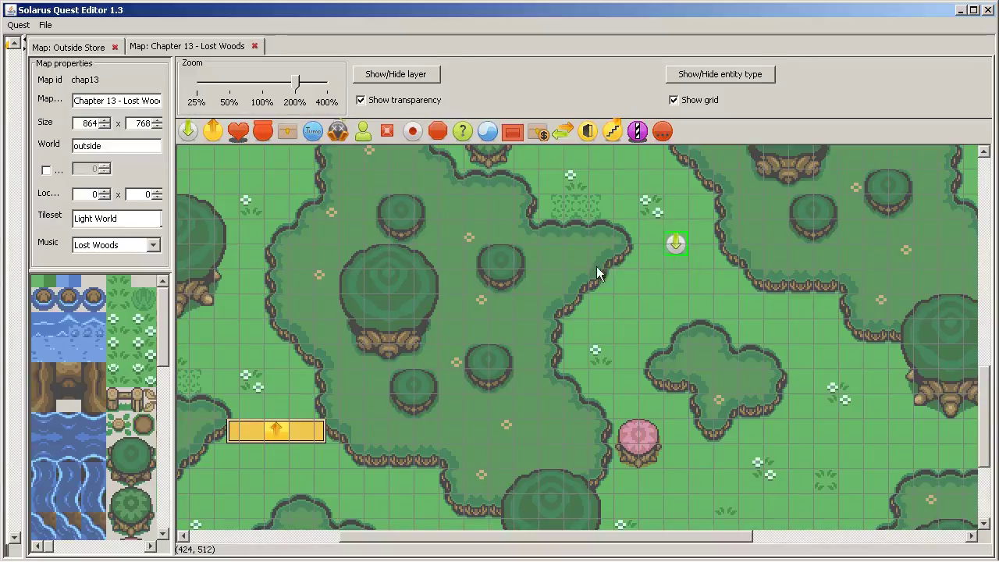
pyautogui.click(302, 431)
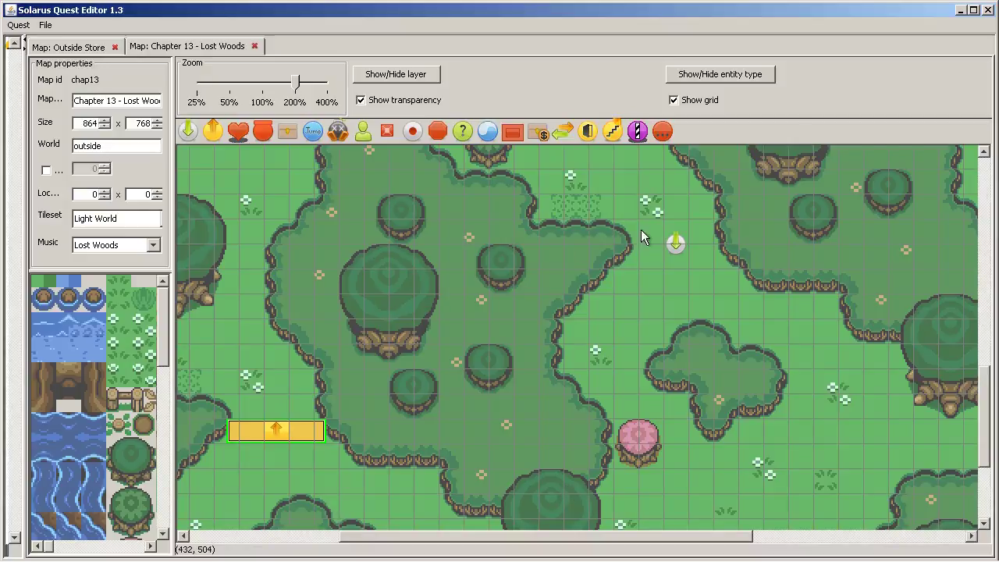
# Try the Immediate transition in the teletransporter's properties, then cancel
pyautogui.click(676, 242)
pyautogui.doubleClick(297, 434)
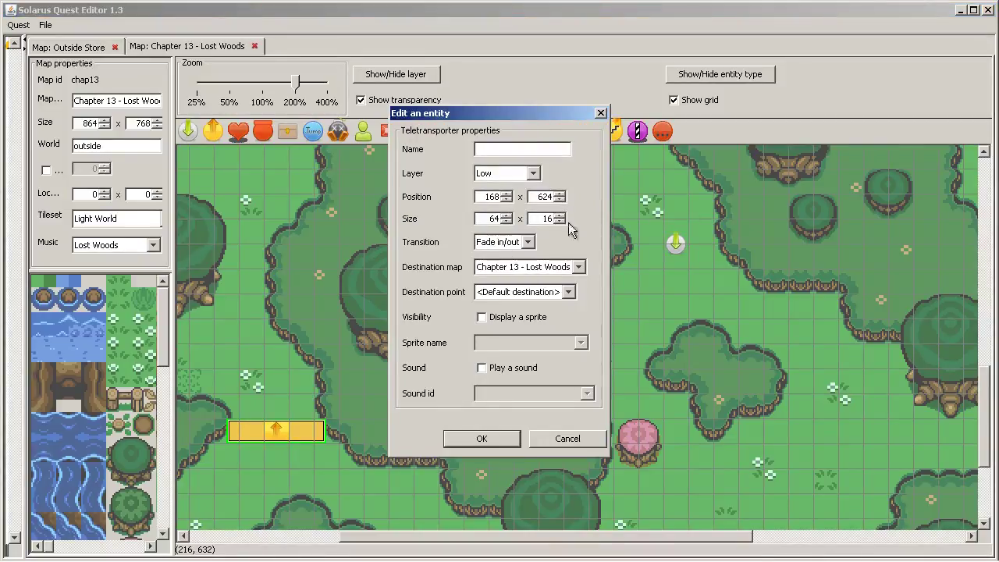
pyautogui.moveTo(420, 115); pyautogui.dragTo(410, 140)
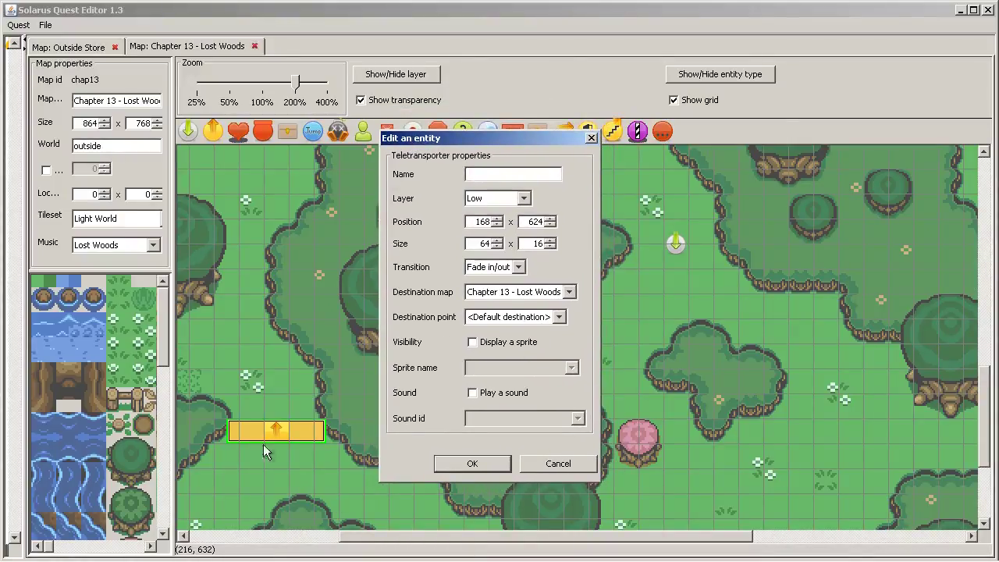
pyautogui.click(511, 269)
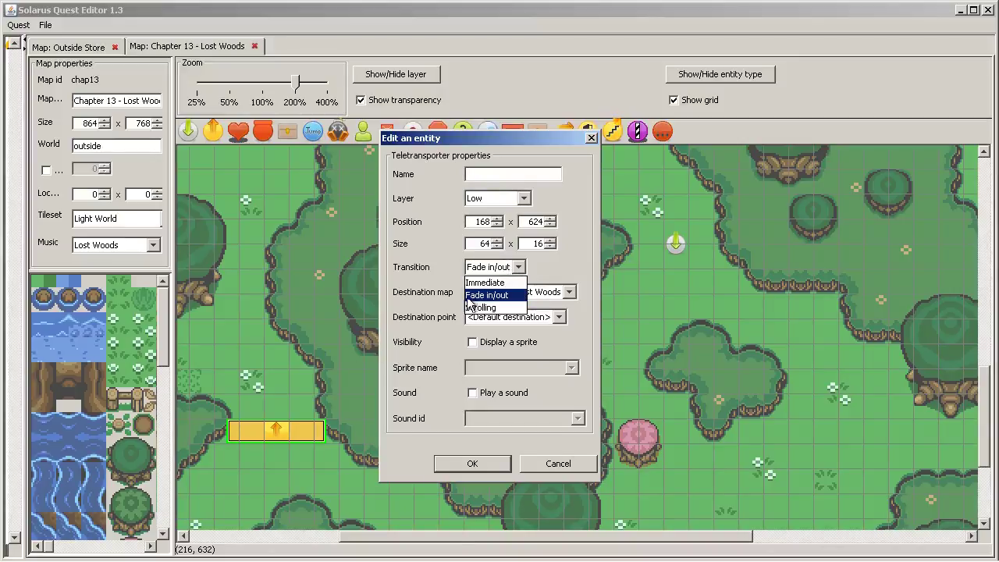
pyautogui.click(489, 282)
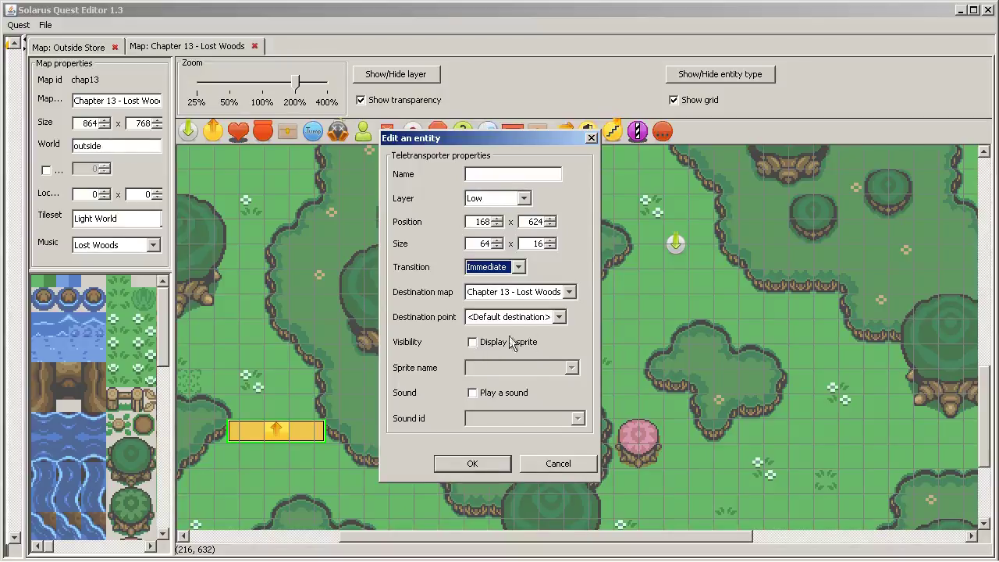
pyautogui.click(578, 467)
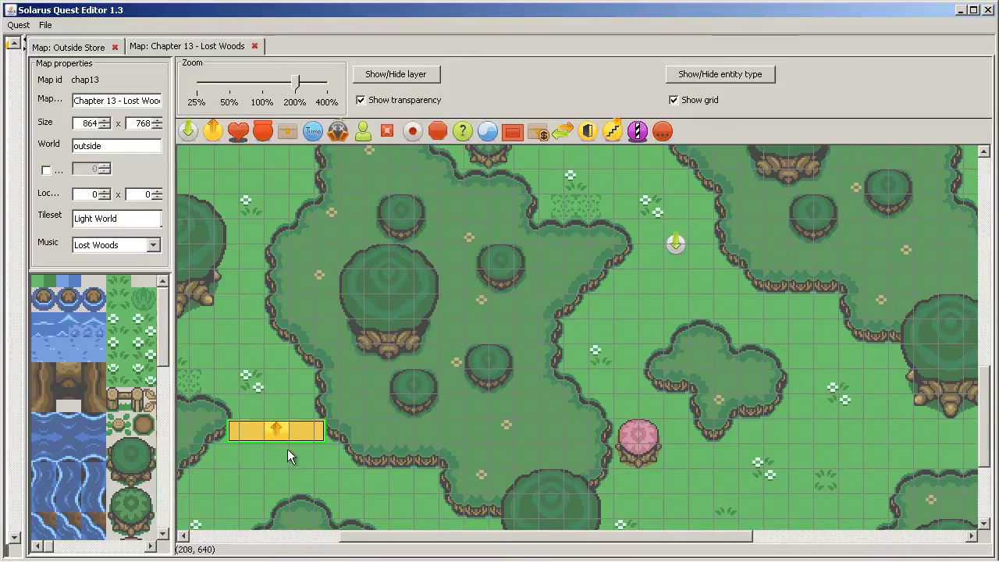
# Delete the teletransporter and place a sensor on the grass path
pyautogui.press('Delete')
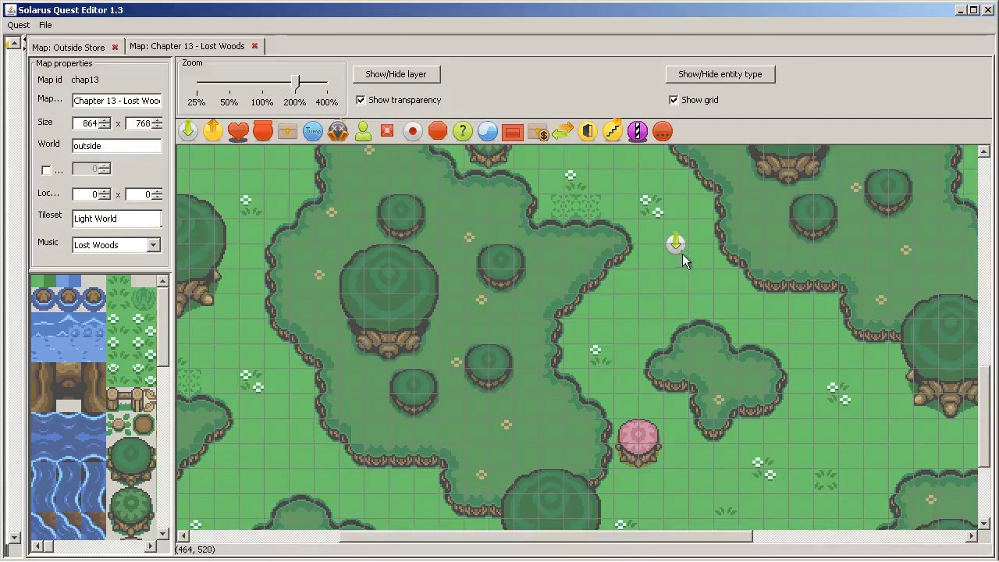
pyautogui.click(463, 130)
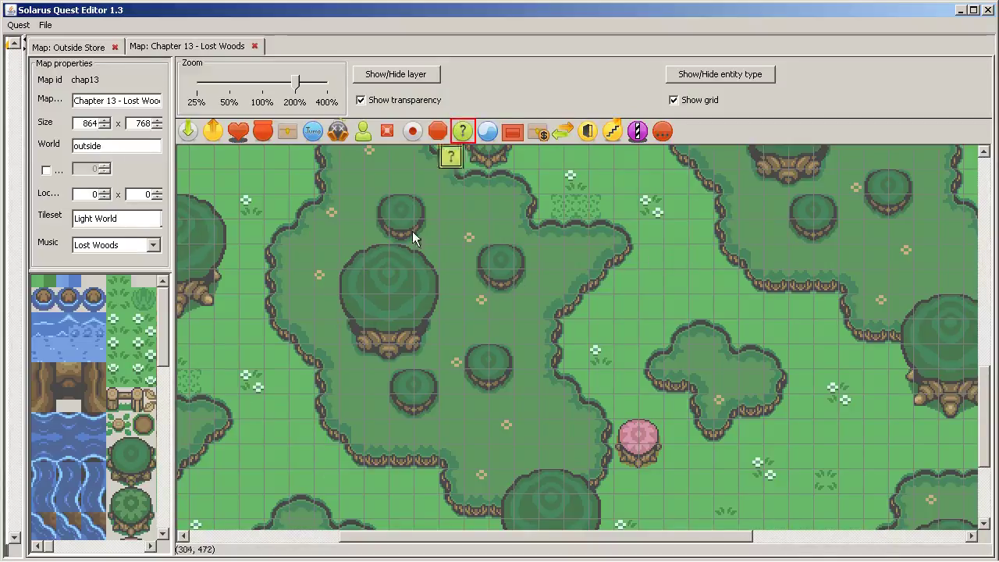
pyautogui.click(247, 419)
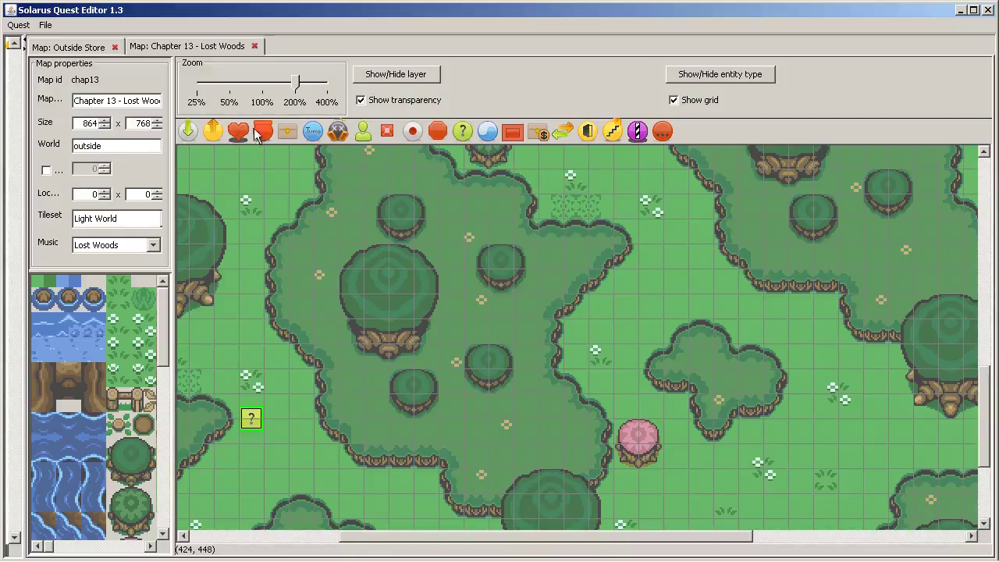
# Place a teletransporter beside the sensor, move the sensor right, and shift the teletransporter left
pyautogui.click(212, 131)
pyautogui.click(278, 420)
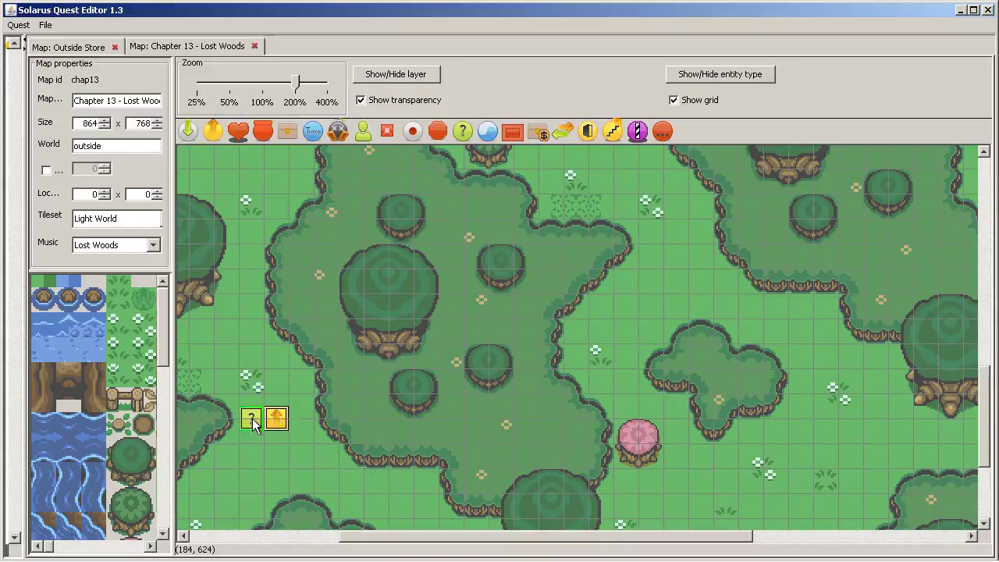
pyautogui.moveTo(251, 419); pyautogui.dragTo(651, 293)
pyautogui.moveTo(288, 424); pyautogui.dragTo(324, 432)
# Position the teletransporter as a wide bar across the grassy passage between tree clumps
pyautogui.moveTo(312, 442); pyautogui.dragTo(530, 354, button='middle')
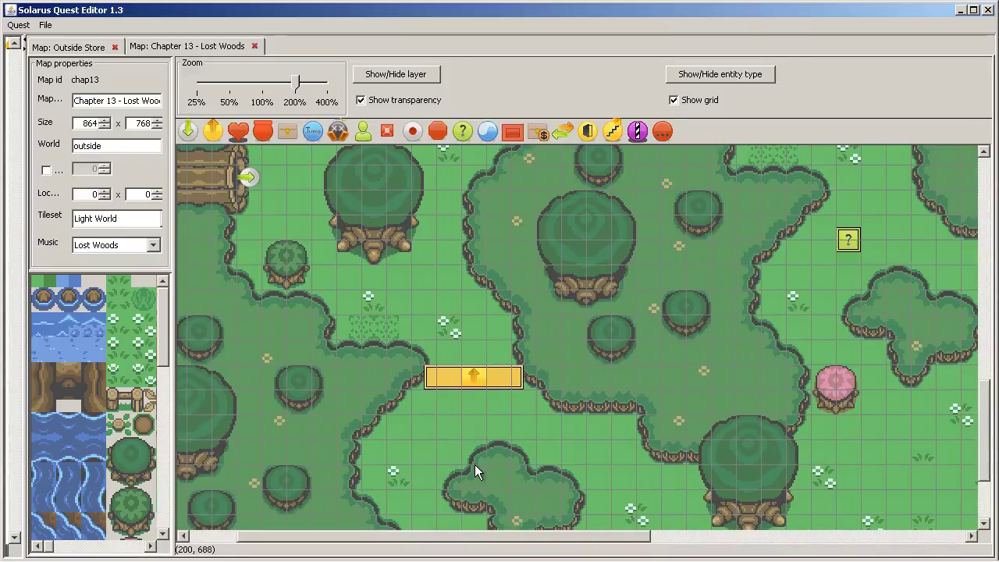
pyautogui.moveTo(543, 362); pyautogui.dragTo(659, 346, button='middle')
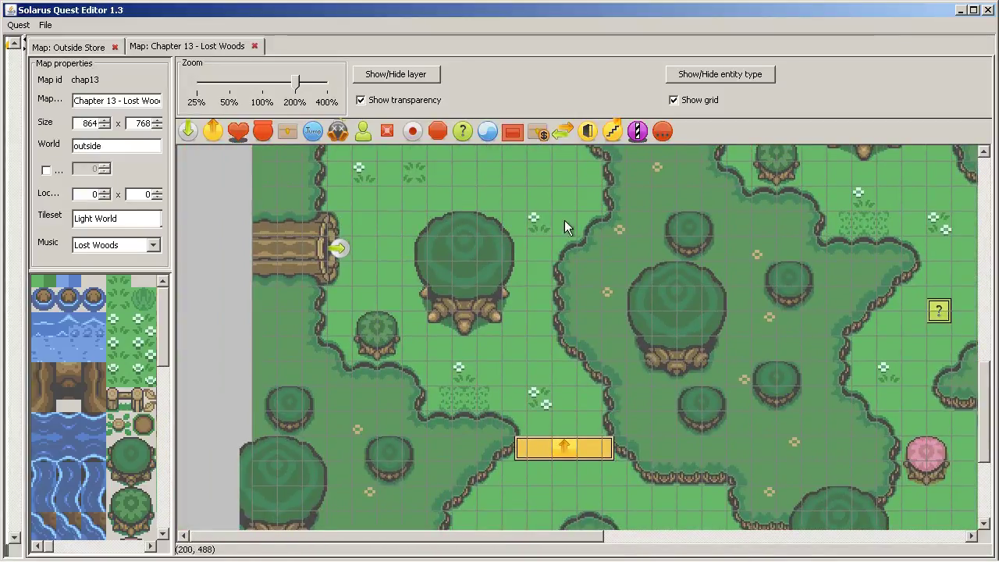
pyautogui.moveTo(570, 378); pyautogui.dragTo(437, 269, button='middle')
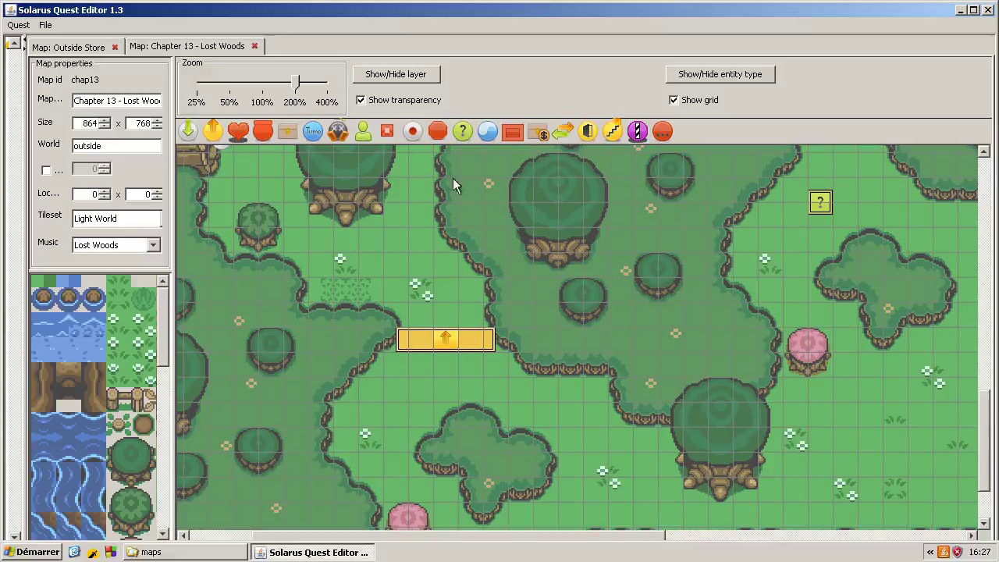
pyautogui.scroll(3, 790, 499)
pyautogui.hscroll(3, 789, 499)
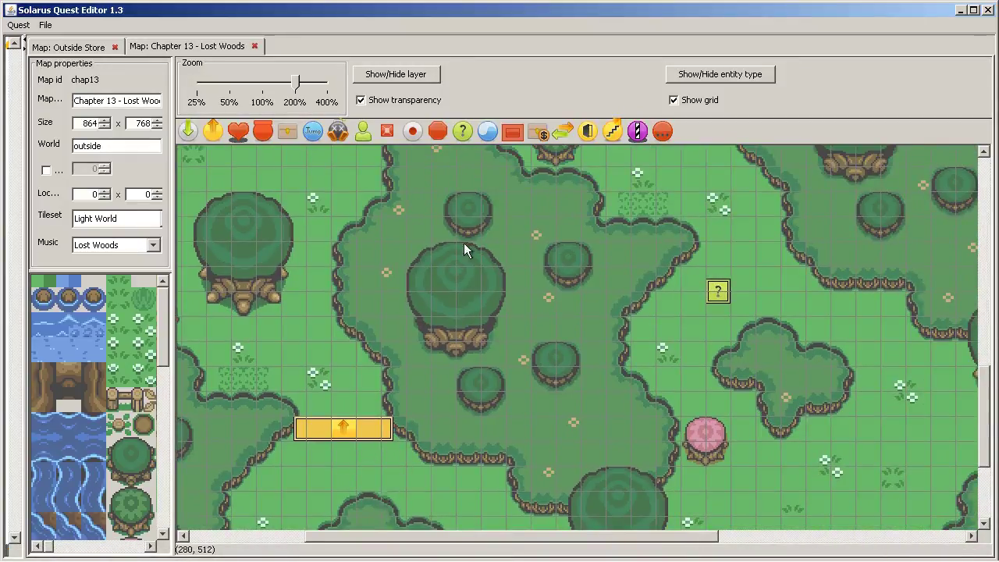
pyautogui.scroll(3, 476, 312)
pyautogui.scroll(-5, 661, 227)
pyautogui.hscroll(-6, 661, 227)
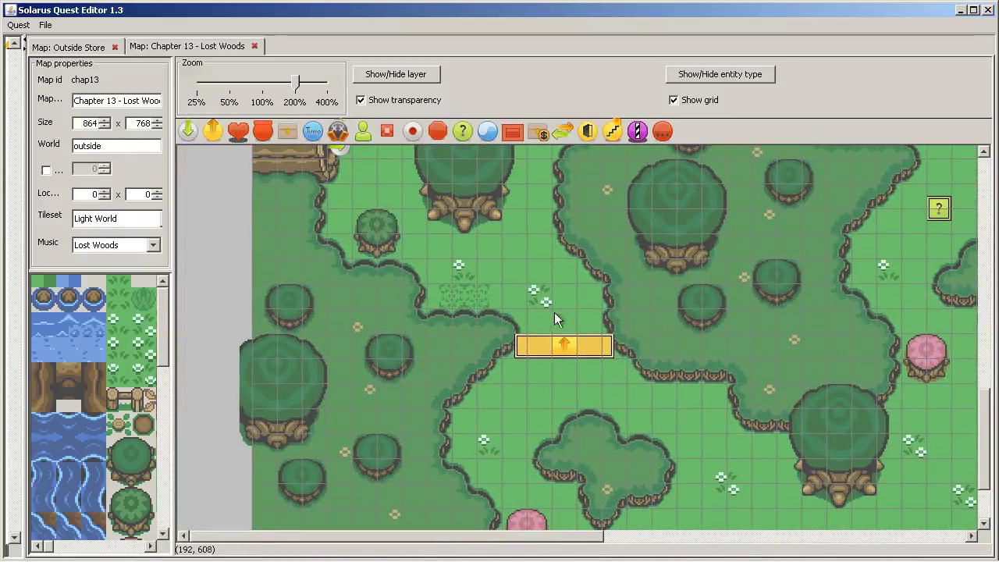
# Delete the wide teletransporter and move the sensor onto the grass path
pyautogui.click(567, 343)
pyautogui.press('Delete')
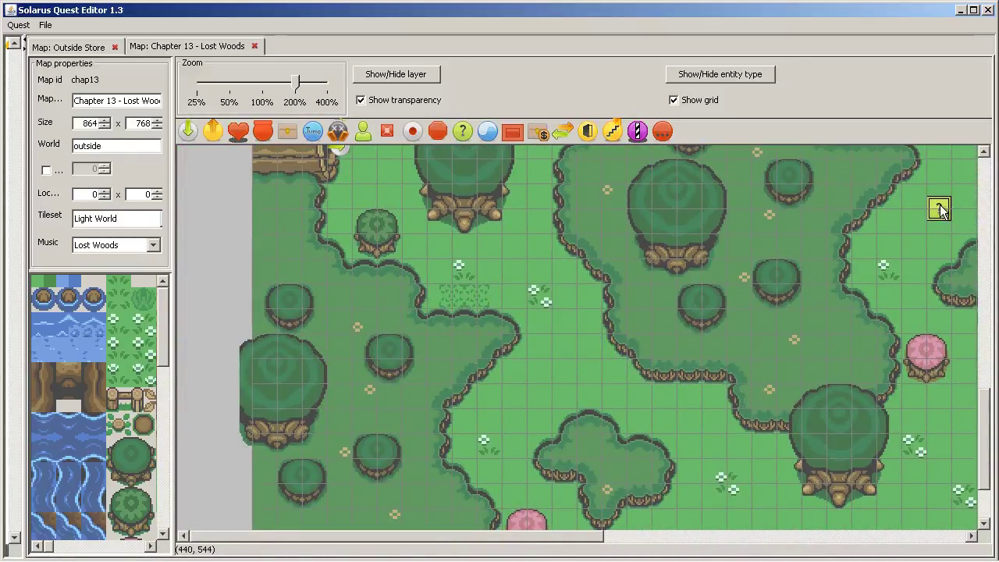
pyautogui.moveTo(939, 207); pyautogui.dragTo(536, 344)
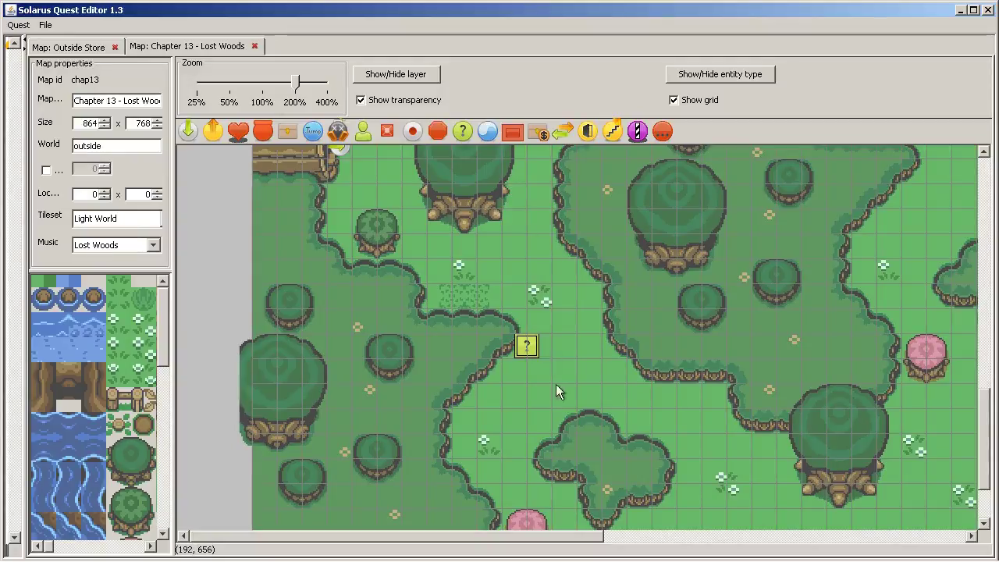
# Stretch the sensor into a wide bar spanning the grassy passage
pyautogui.click(531, 349)
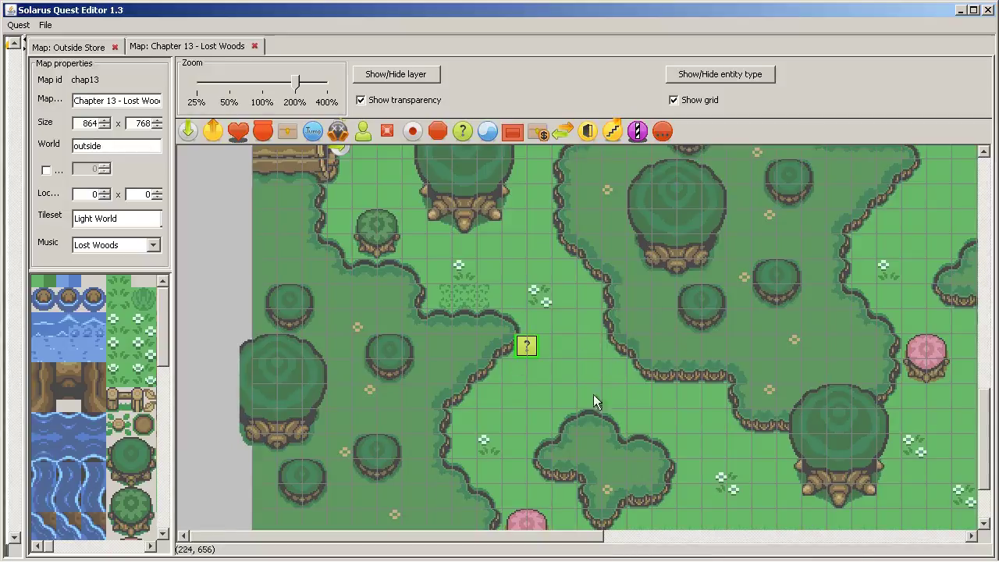
pyautogui.click(545, 352)
pyautogui.moveTo(564, 351); pyautogui.dragTo(611, 333)
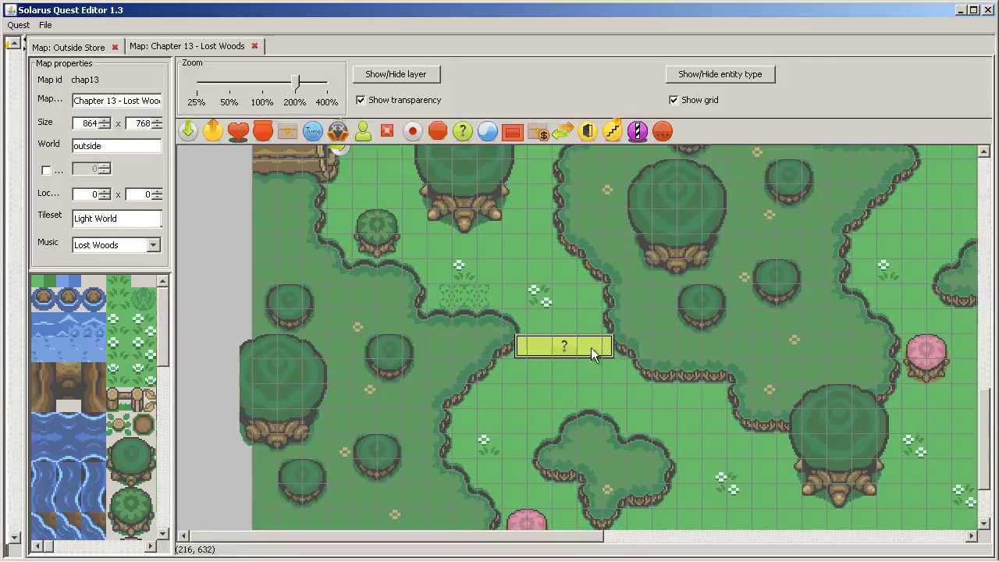
pyautogui.scroll(-3, 613, 324)
pyautogui.scroll(3, 601, 336)
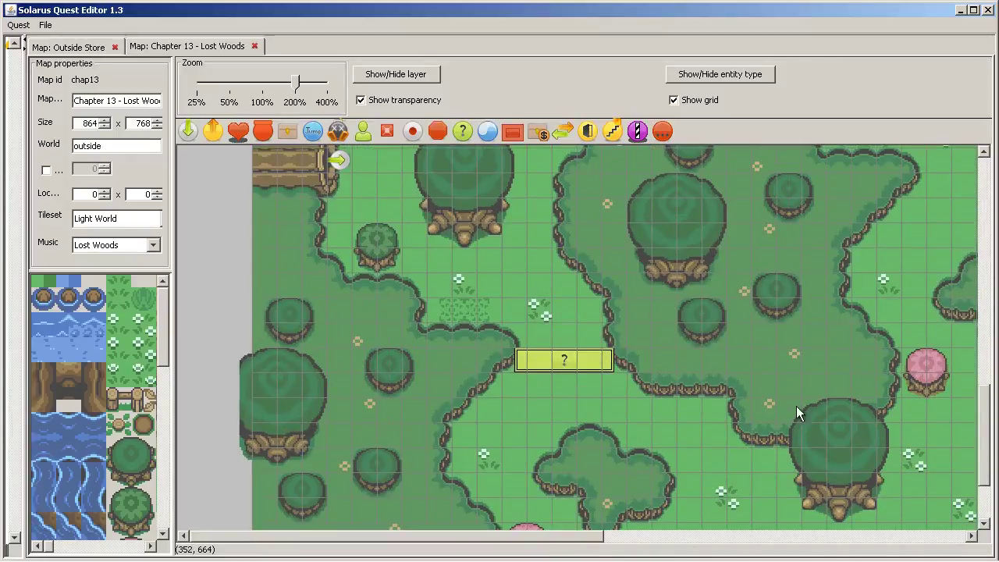
pyautogui.hscroll(8, 655, 422)
pyautogui.scroll(3, 655, 421)
pyautogui.hscroll(-7, 570, 390)
pyautogui.scroll(-3, 570, 391)
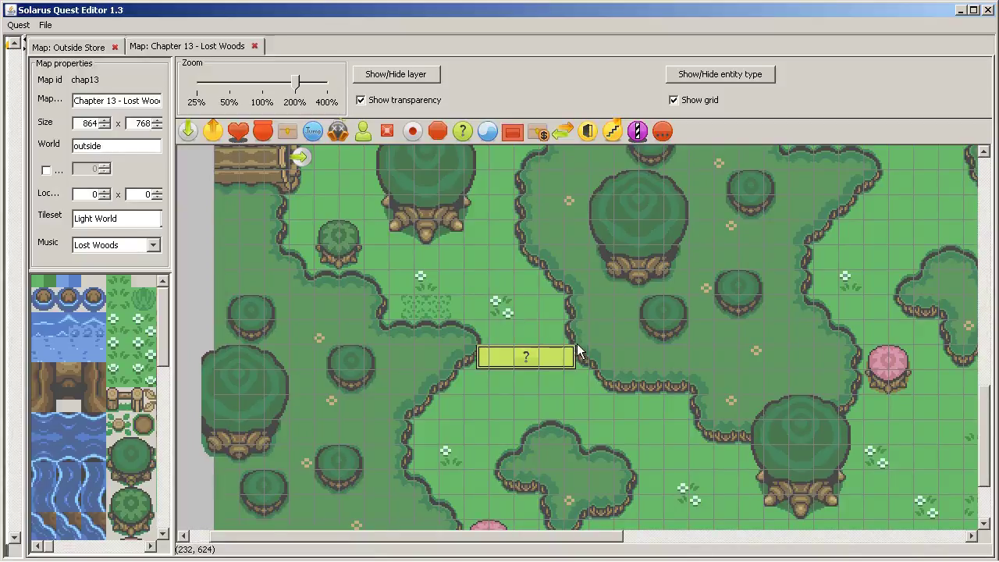
pyautogui.scroll(3, 577, 343)
pyautogui.hscroll(2, 576, 344)
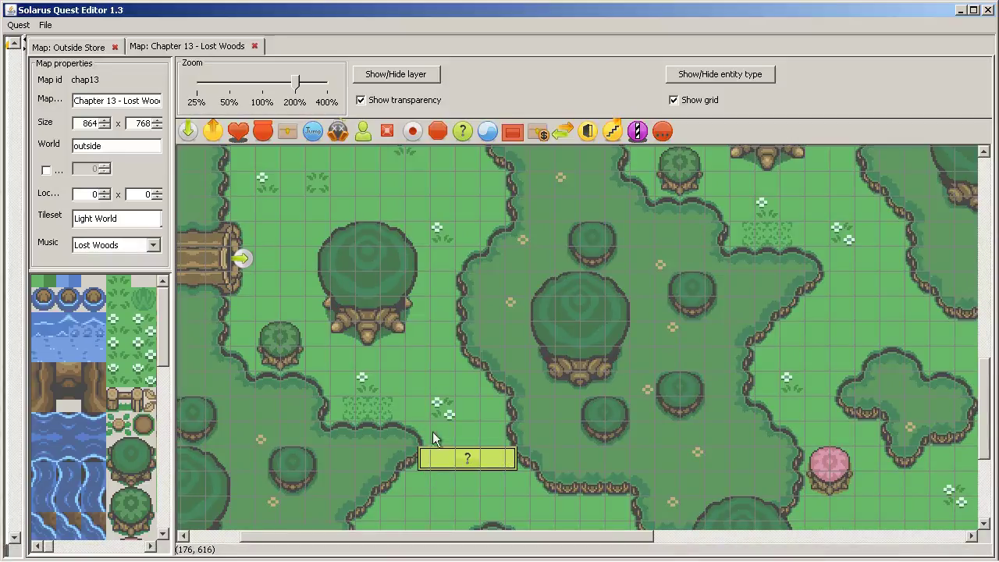
# Name the bottom sensor sensor_a1
pyautogui.doubleClick(480, 459)
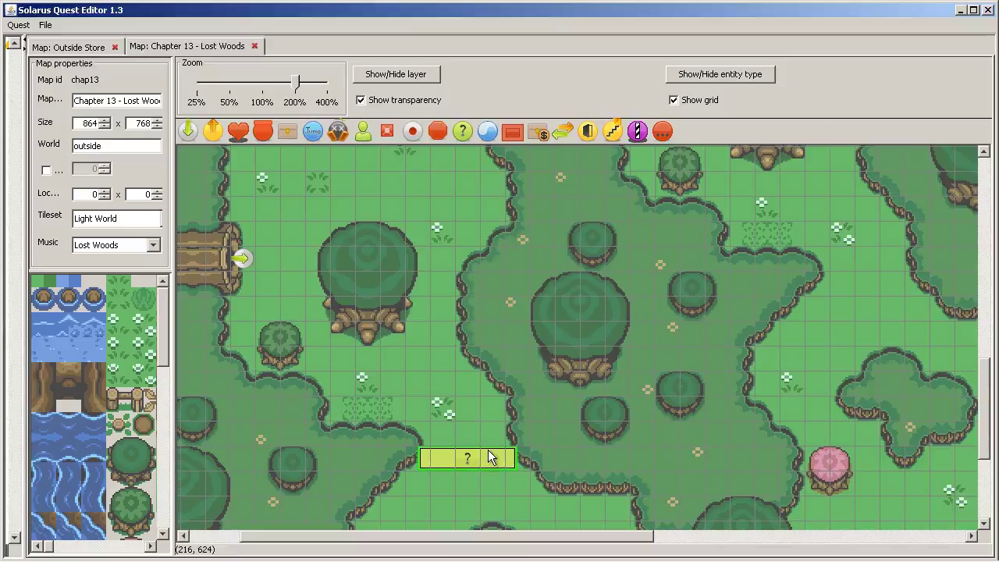
pyautogui.write('sensor')
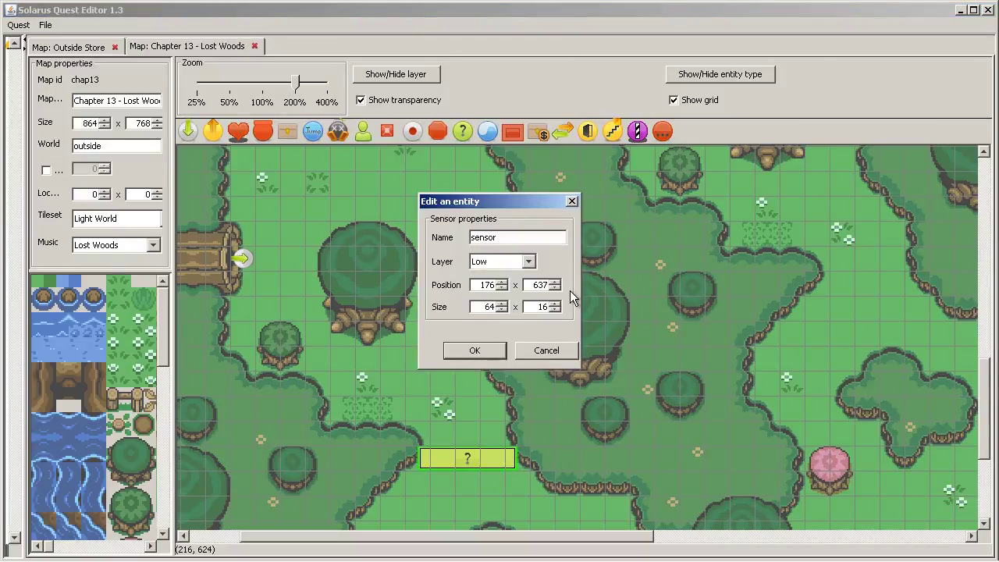
pyautogui.write('_a1')
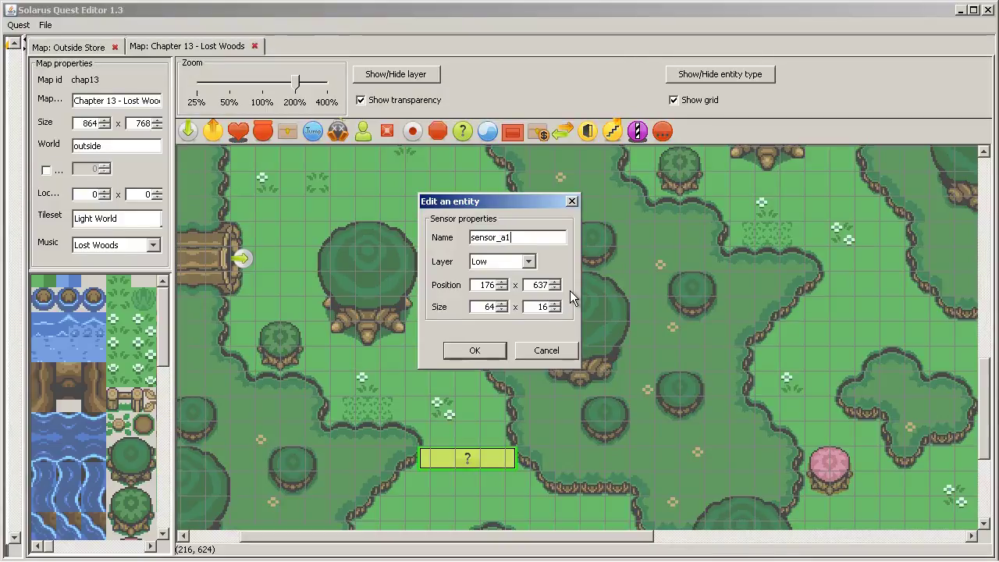
pyautogui.press('Return')
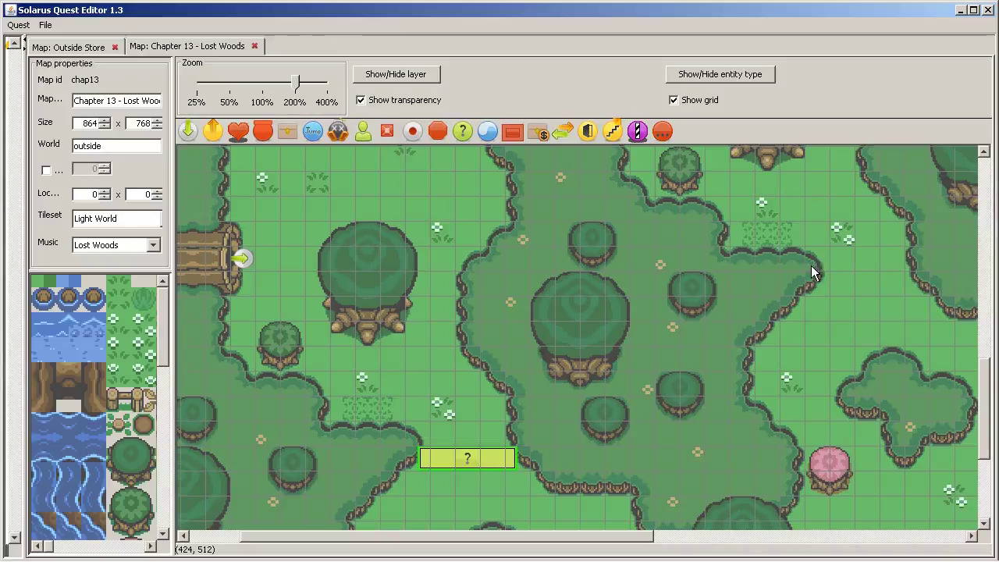
# Paste a copy of the sensor at the clearing's right edge and rename it sensor_a2
pyautogui.hotkey('ctrl', 'v')
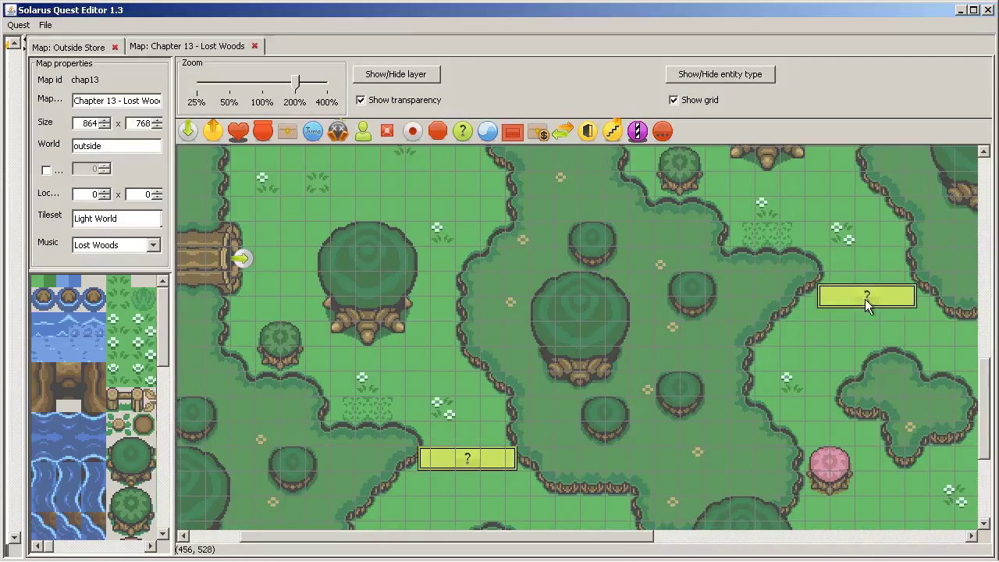
pyautogui.click(867, 287)
pyautogui.moveTo(795, 349); pyautogui.dragTo(647, 373, button='middle')
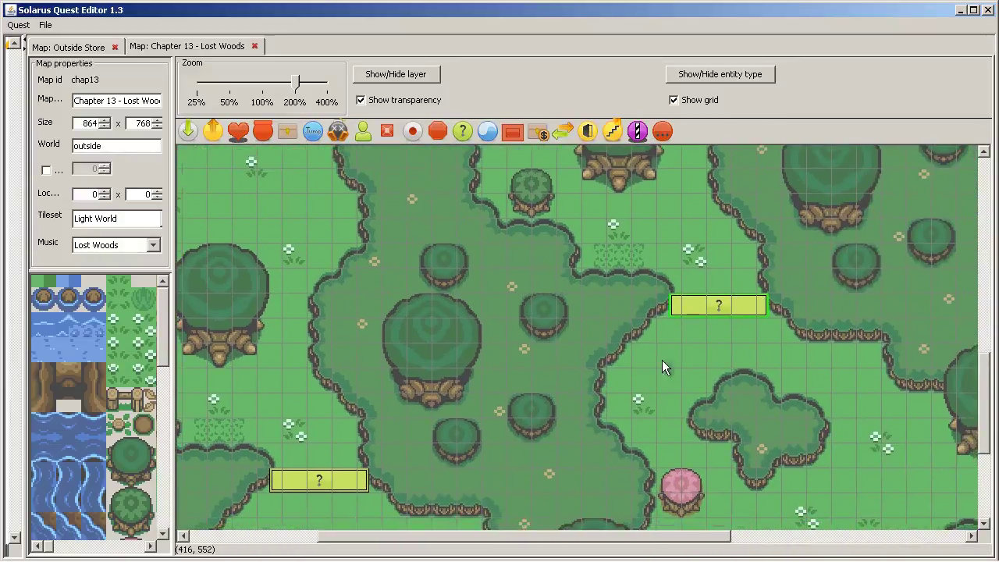
pyautogui.doubleClick(716, 304)
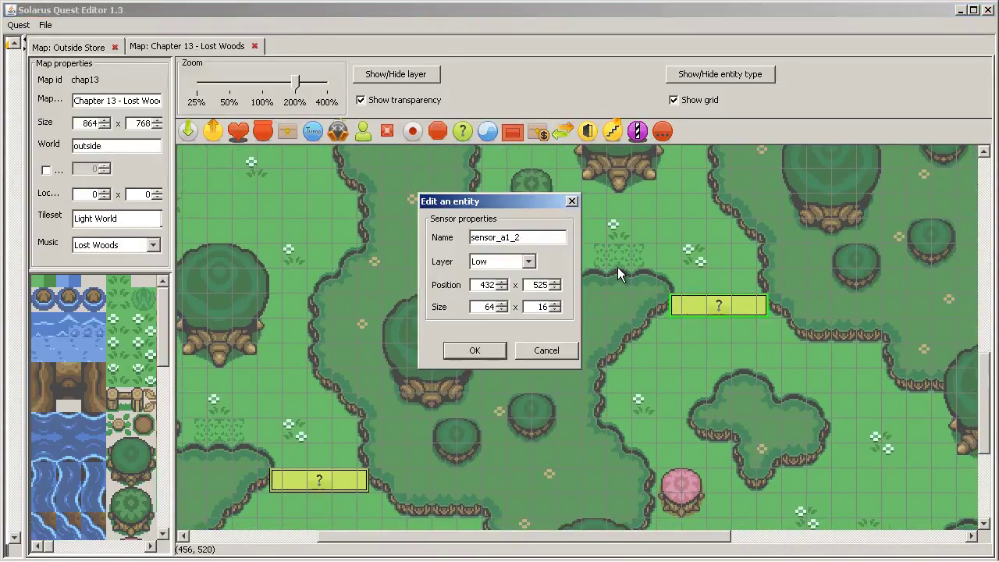
pyautogui.press('BackSpace')
pyautogui.press('BackSpace')
pyautogui.press('BackSpace')
pyautogui.write('2')
pyautogui.press('Return')
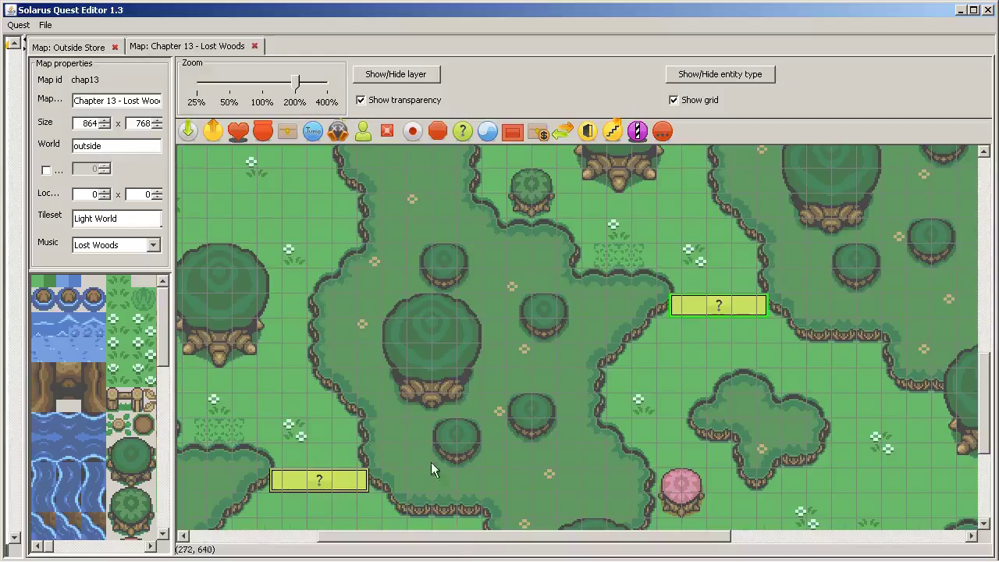
# Position a sensor as a tall vertical bar beside the log's end
pyautogui.moveTo(498, 404); pyautogui.dragTo(611, 218, button='middle')
pyautogui.moveTo(494, 266); pyautogui.dragTo(460, 372, button='middle')
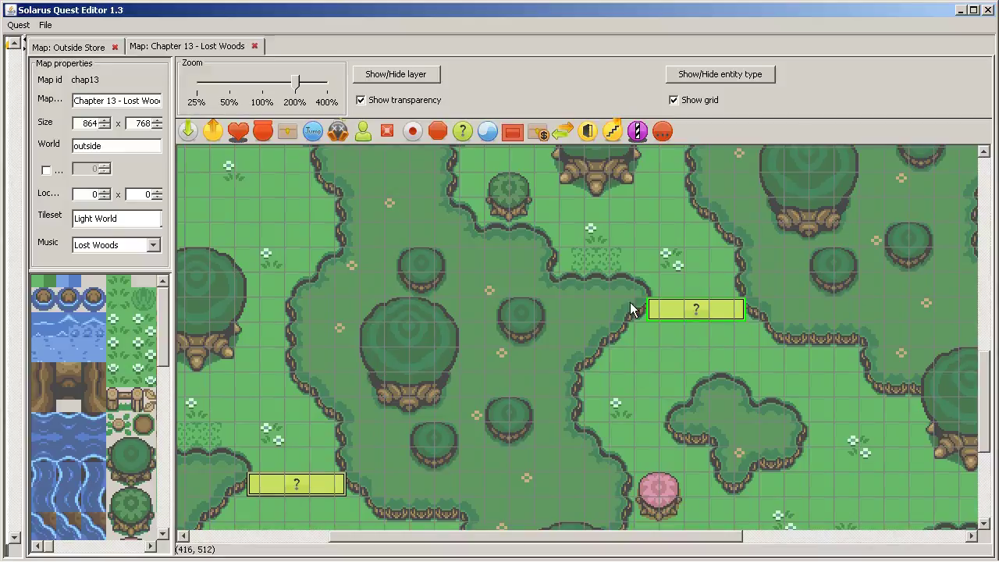
pyautogui.moveTo(691, 332); pyautogui.dragTo(689, 153, button='middle')
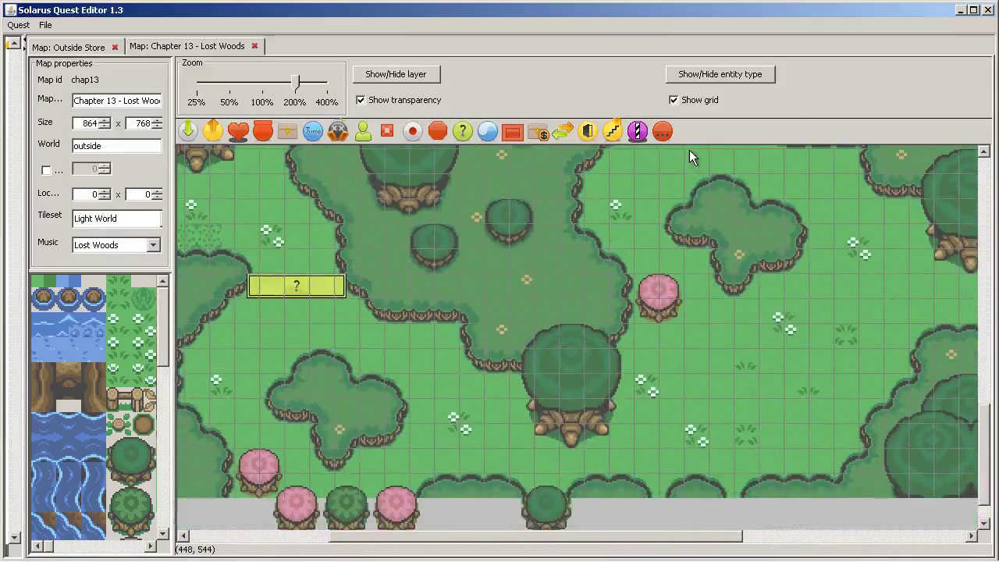
pyautogui.moveTo(333, 253); pyautogui.dragTo(361, 460, button='middle')
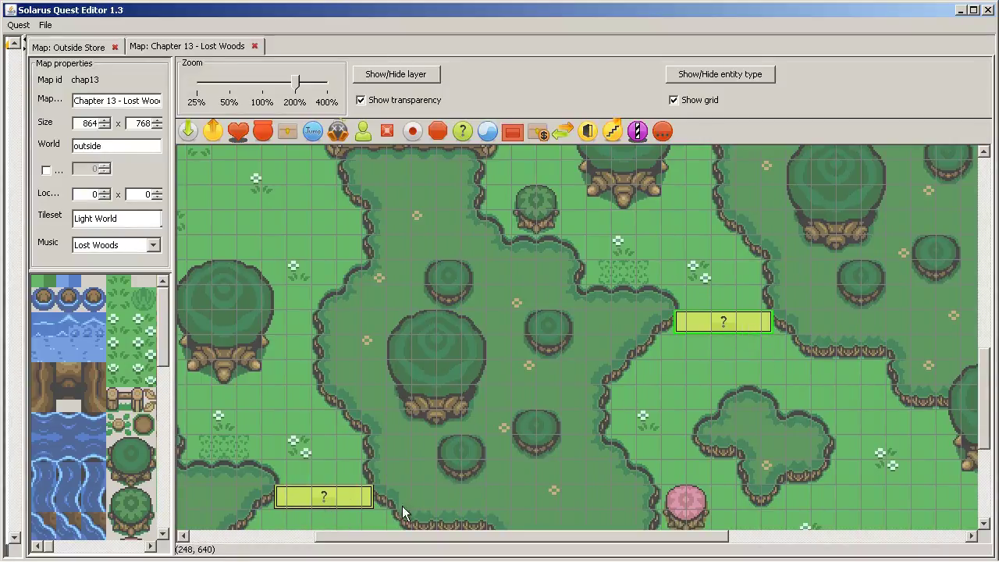
pyautogui.moveTo(867, 398); pyautogui.dragTo(568, 226, button='middle')
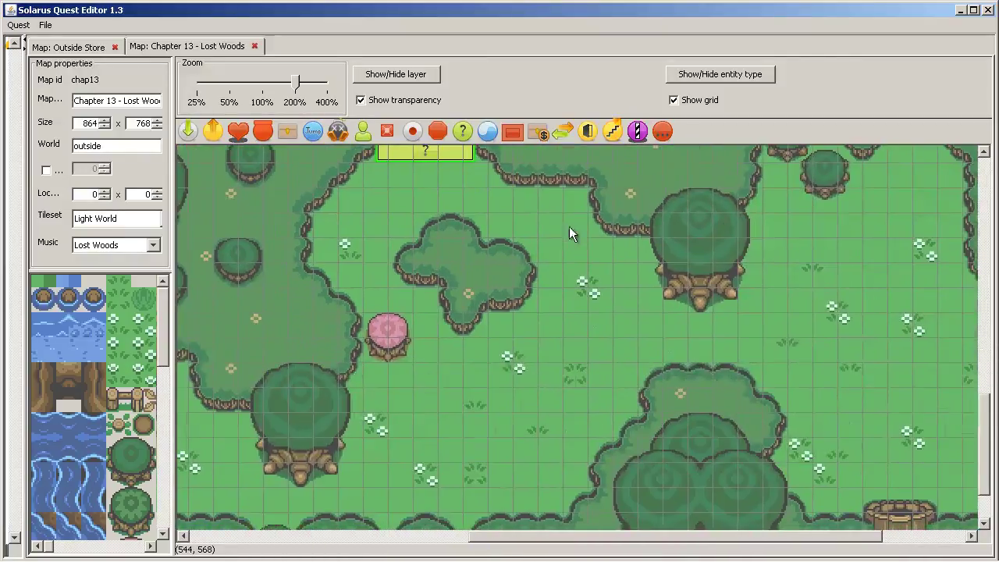
pyautogui.moveTo(269, 327); pyautogui.dragTo(232, 393, button='middle')
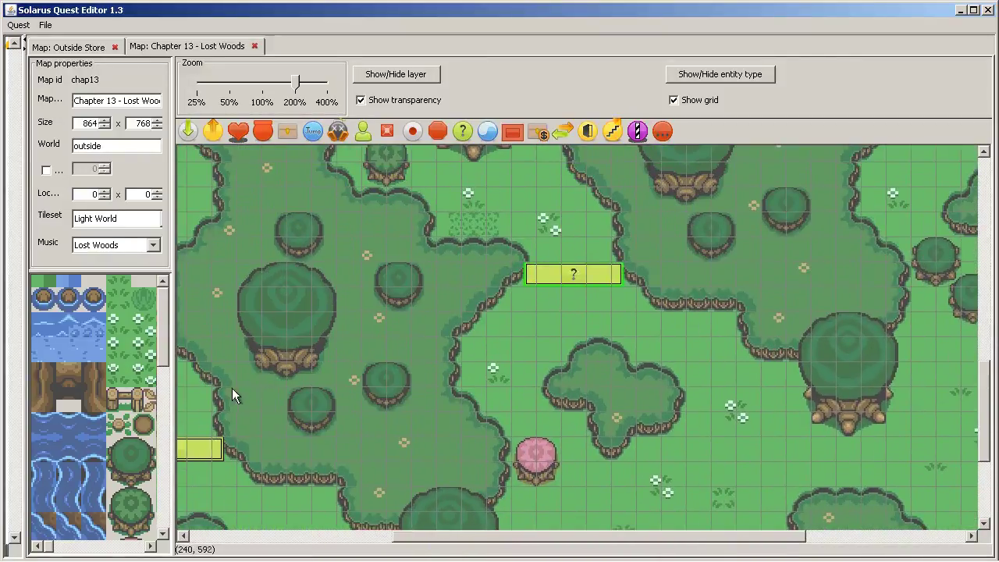
pyautogui.moveTo(564, 279); pyautogui.dragTo(534, 457, button='middle')
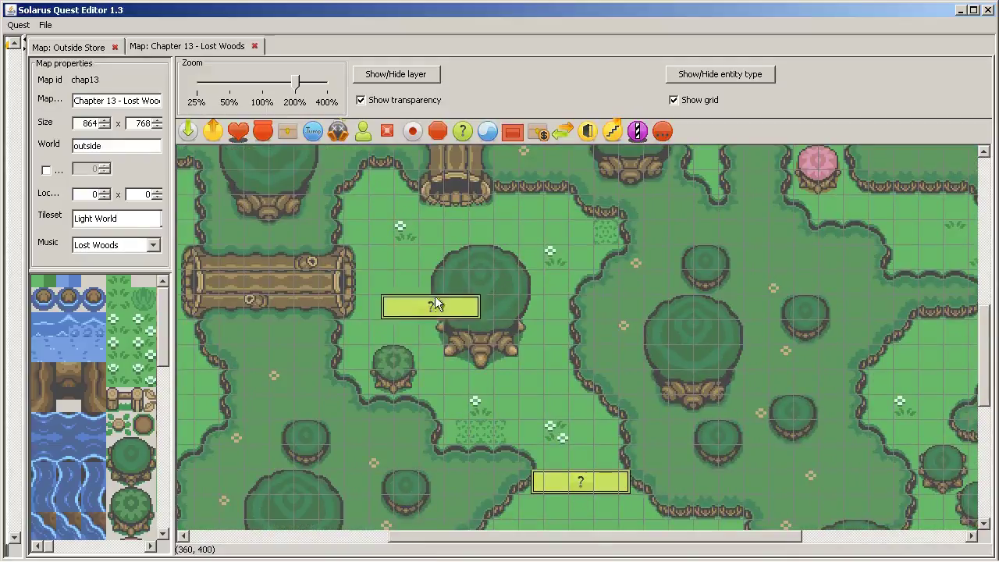
pyautogui.moveTo(435, 305); pyautogui.dragTo(350, 314)
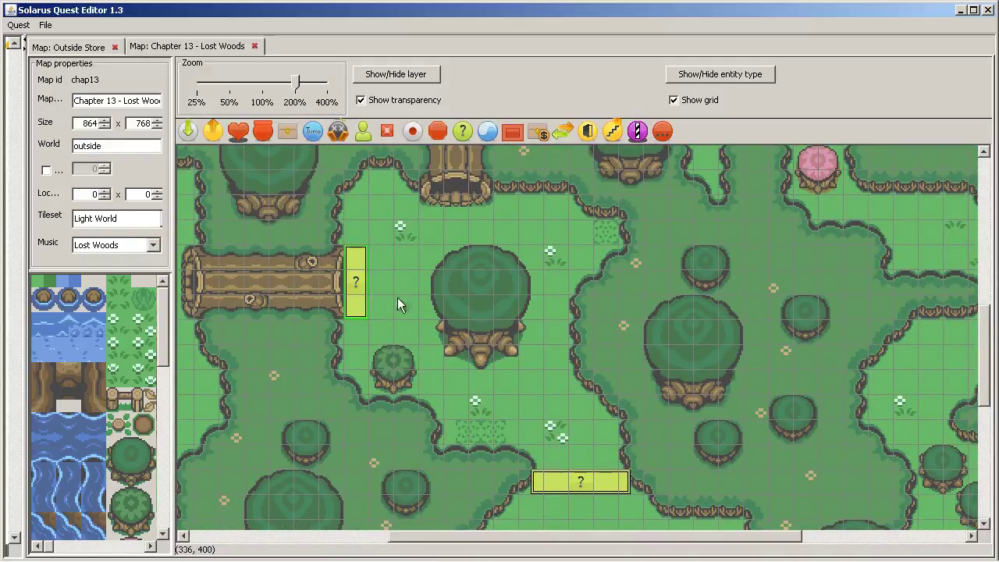
pyautogui.moveTo(357, 280); pyautogui.dragTo(615, 211)
# Rename the vertical sensor to sensor_b1
pyautogui.scroll(3, 677, 395)
pyautogui.doubleClick(615, 211)
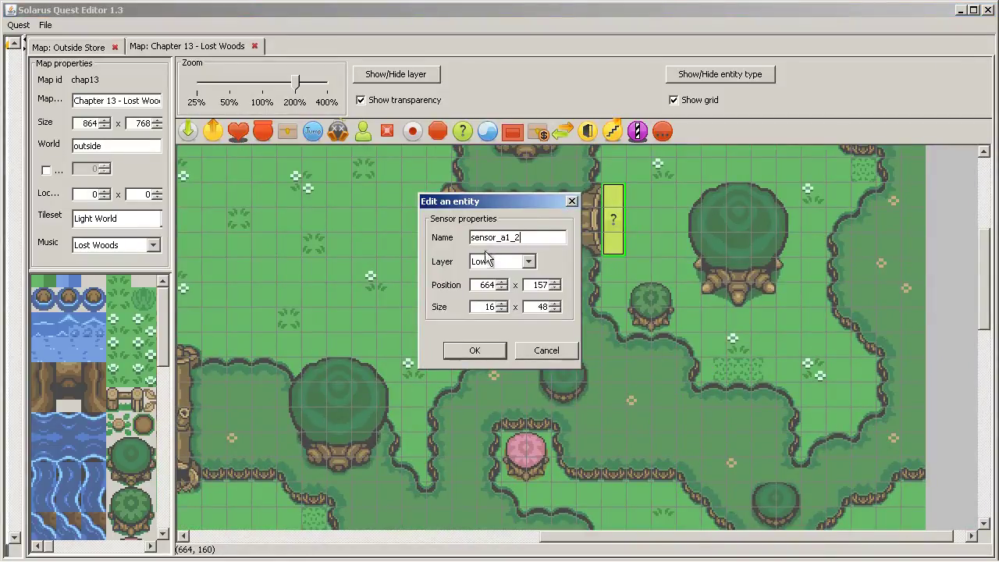
pyautogui.moveTo(499, 238); pyautogui.dragTo(567, 237)
pyautogui.write('b')
pyautogui.press('Return')
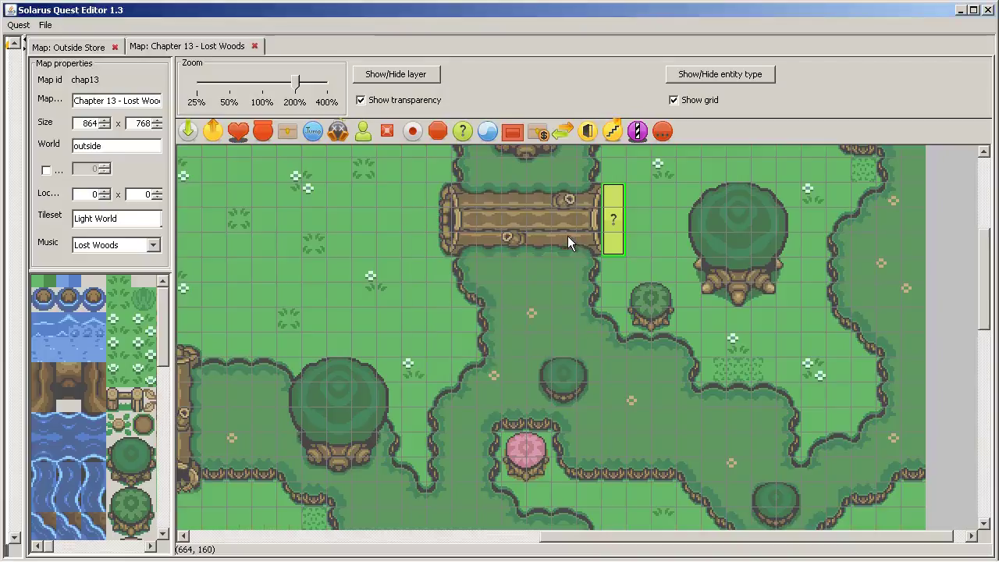
# Paste a copy of the vertical sensor beside the left log and rename it
pyautogui.scroll(-5, 483, 468)
pyautogui.hscroll(-6, 483, 467)
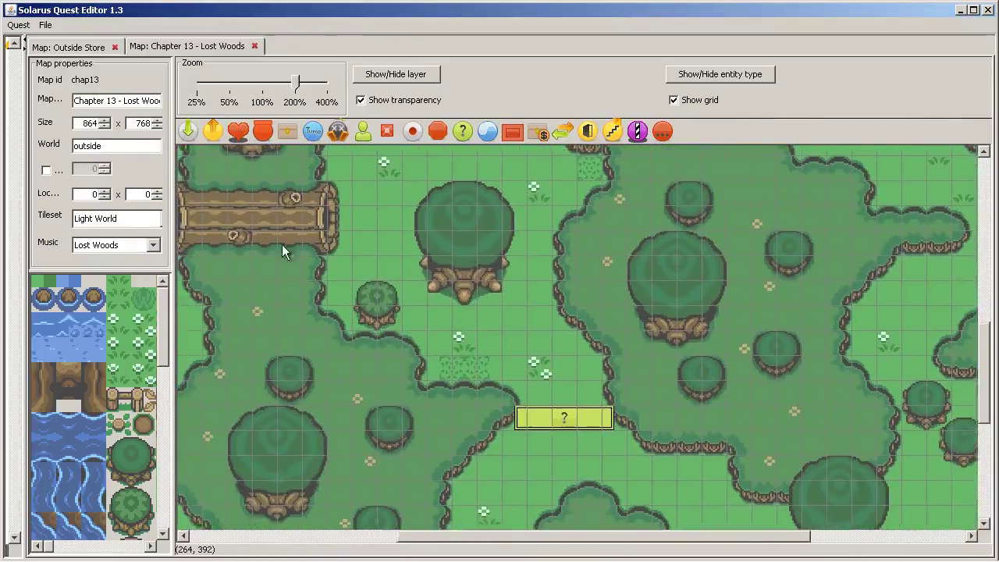
pyautogui.hotkey('ctrl', 'c')
pyautogui.hotkey('ctrl', 'v')
pyautogui.doubleClick(426, 307)
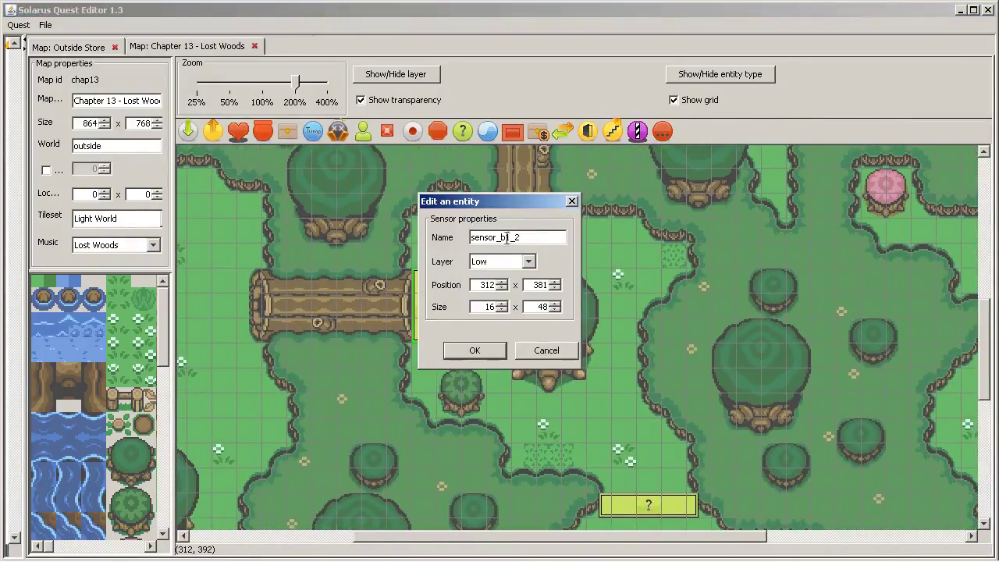
pyautogui.moveTo(501, 237); pyautogui.dragTo(536, 238)
pyautogui.press('Return')
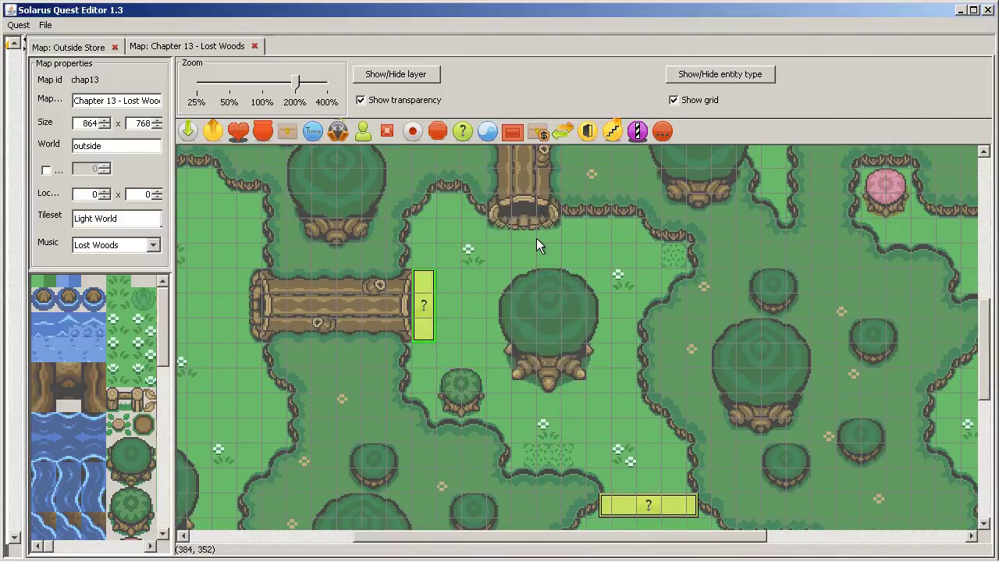
# Paste another copy of the vertical sensor
pyautogui.scroll(-3, 774, 396)
pyautogui.hscroll(6, 624, 359)
pyautogui.scroll(-3, 593, 367)
pyautogui.hscroll(4, 593, 367)
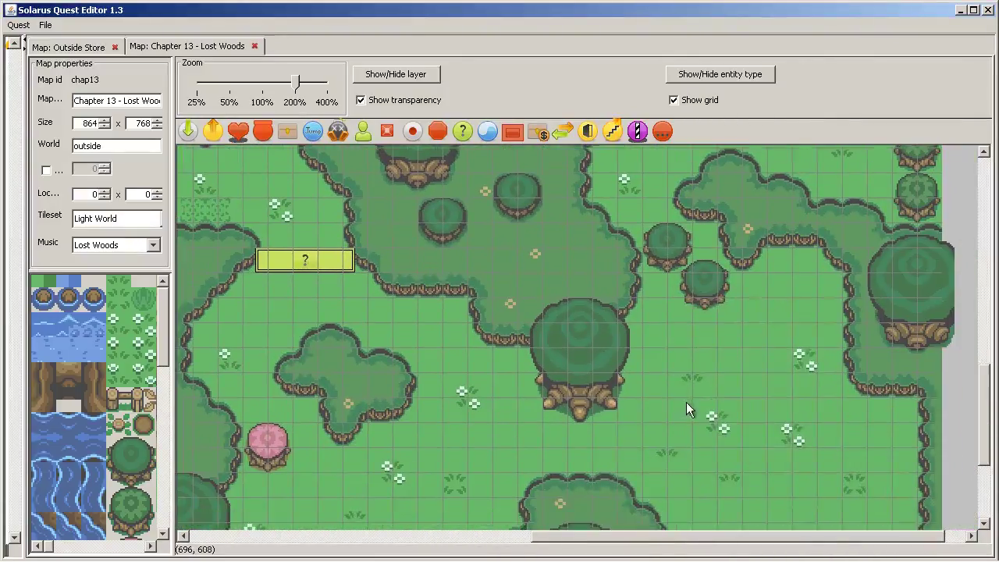
pyautogui.hotkey('ctrl', 'v')
pyautogui.click(617, 438)
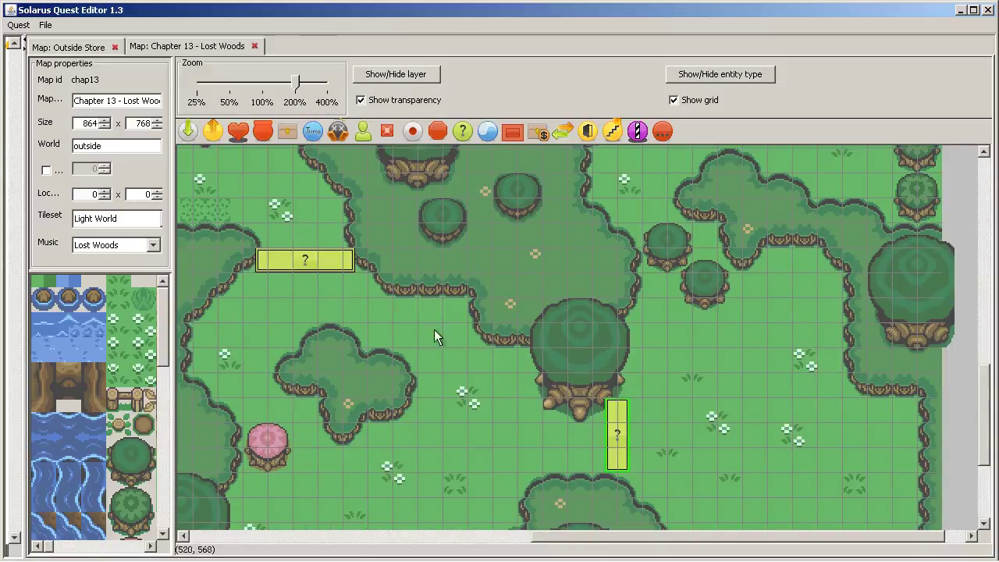
pyautogui.moveTo(624, 439); pyautogui.dragTo(606, 452)
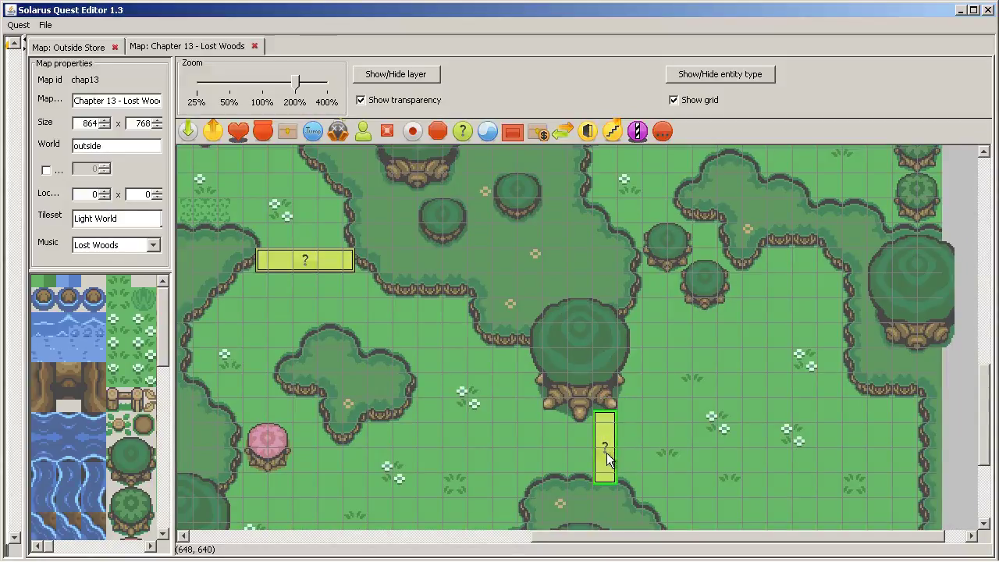
pyautogui.doubleClick(606, 453)
pyautogui.doubleClick(534, 240)
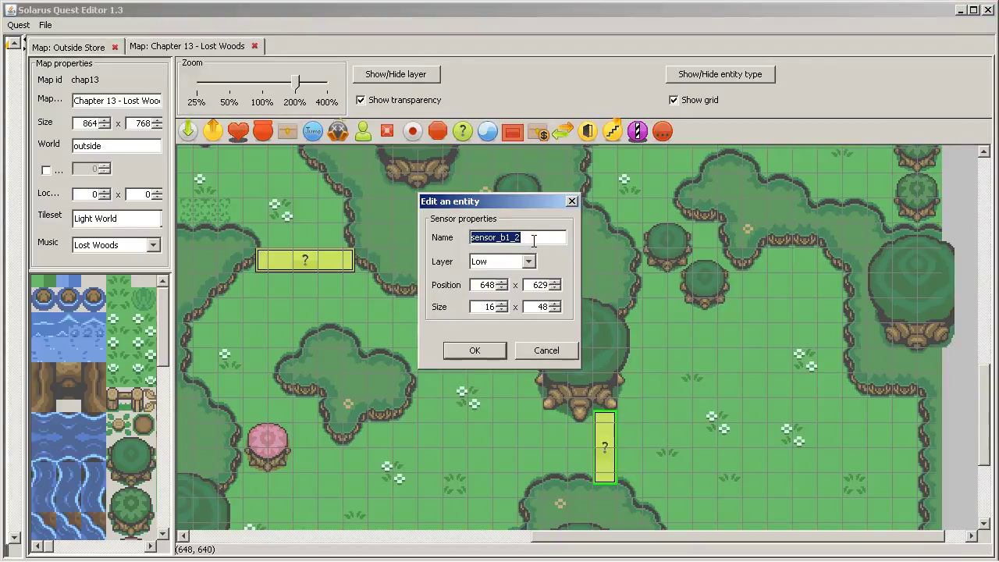
pyautogui.click(534, 240)
pyautogui.press('BackSpace')
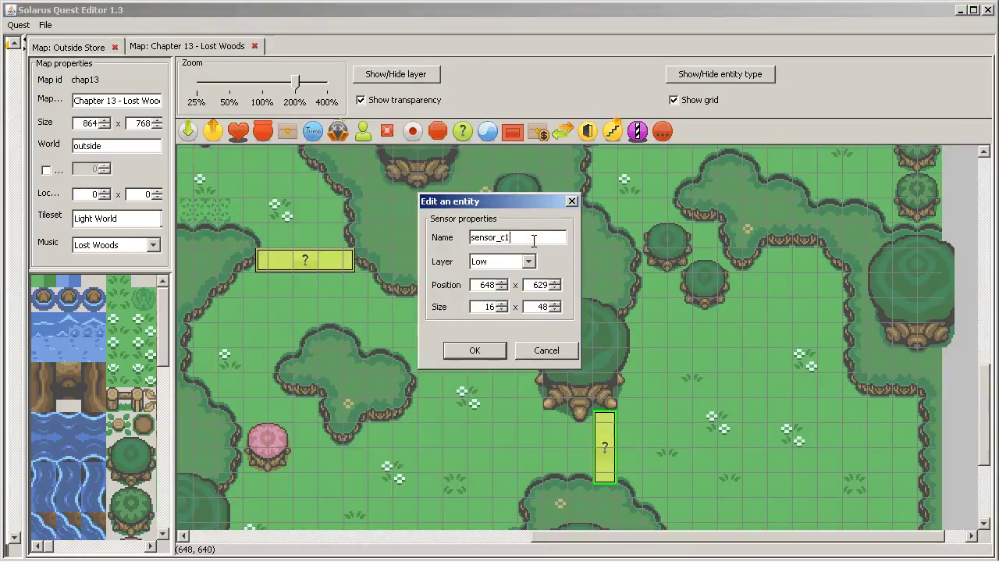
pyautogui.press('Return')
pyautogui.scroll(10, 401, 274)
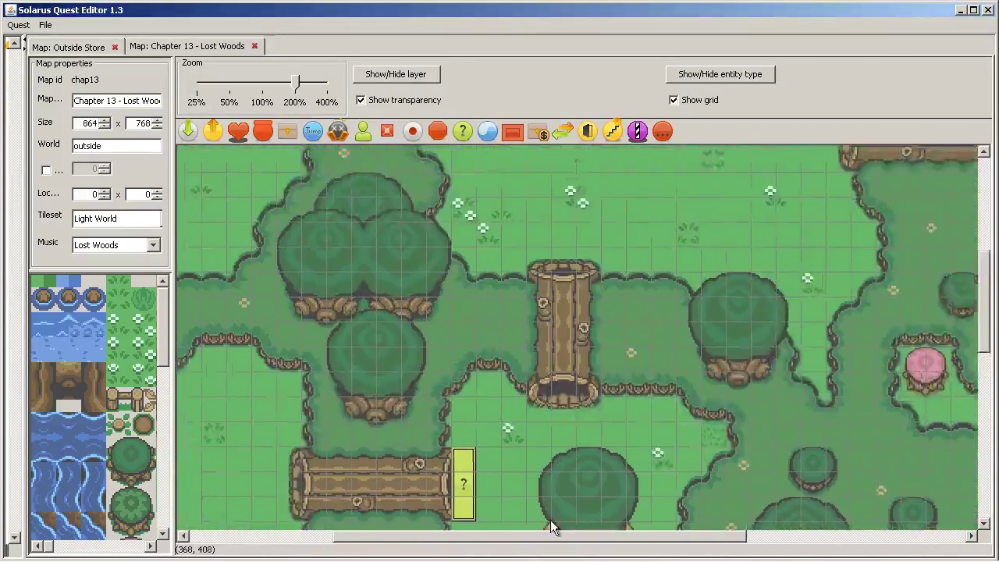
pyautogui.scroll(5, 551, 527)
pyautogui.hscroll(-5, 551, 527)
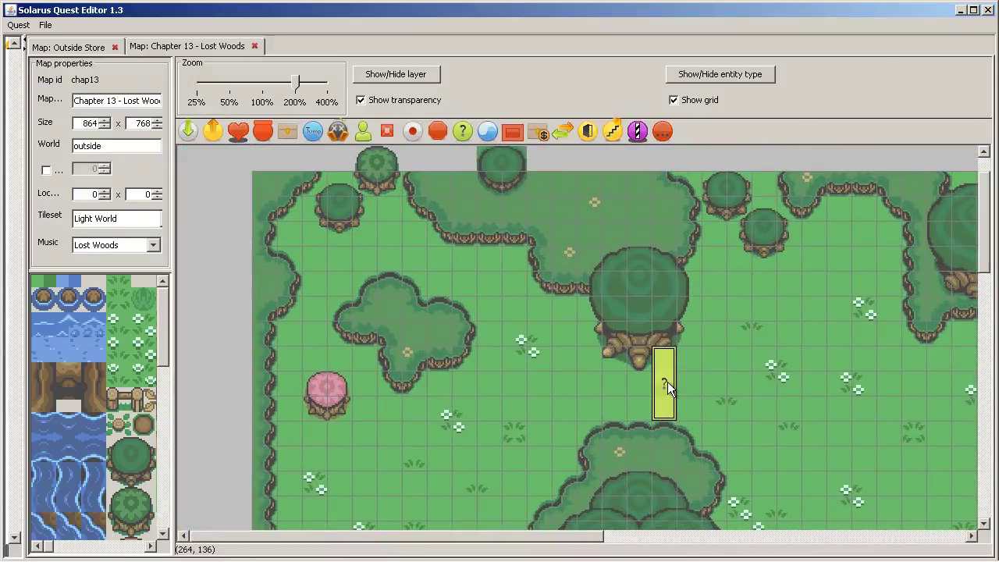
pyautogui.click(667, 382)
pyautogui.moveTo(667, 382); pyautogui.dragTo(668, 393)
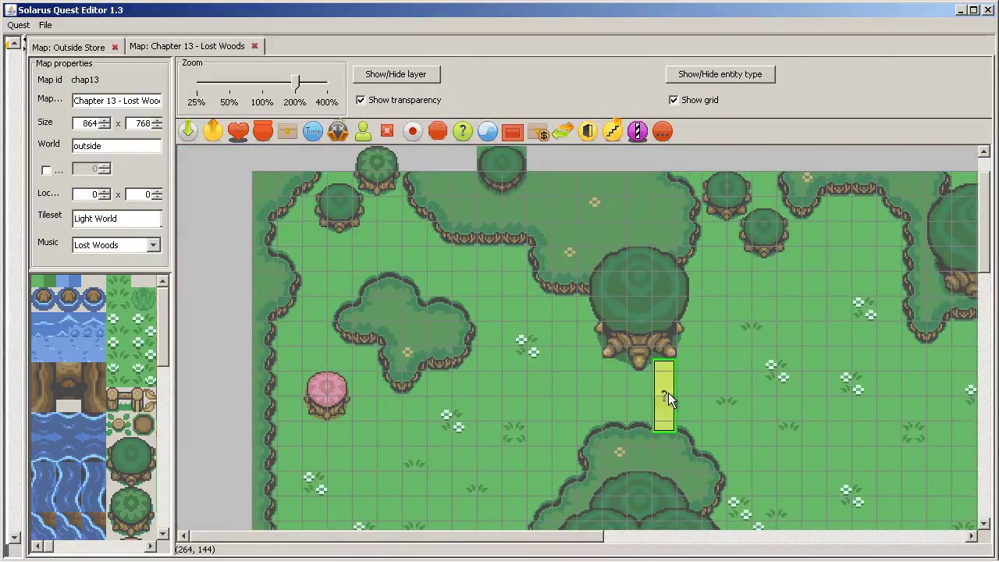
pyautogui.doubleClick(668, 393)
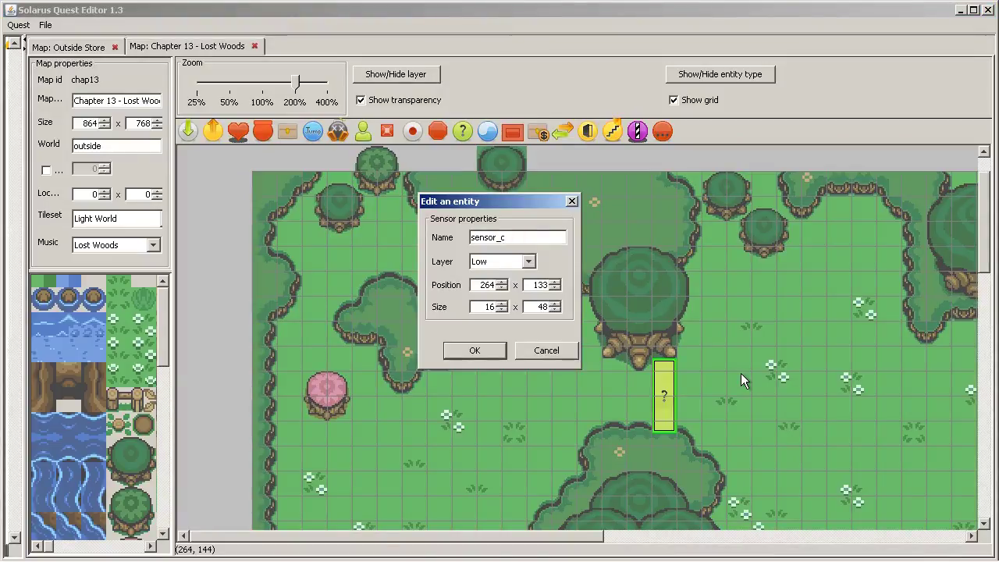
pyautogui.press('Return')
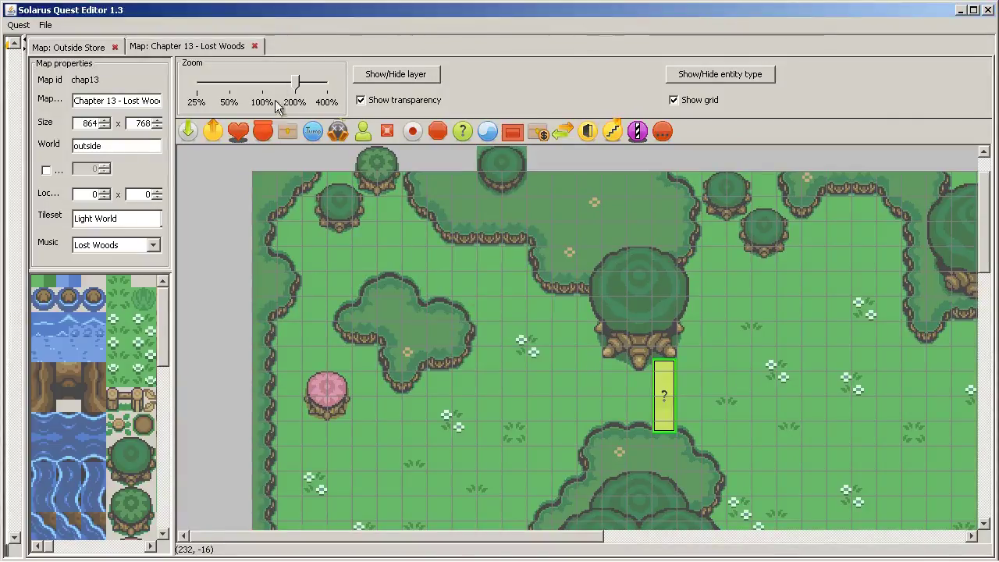
pyautogui.click(265, 75)
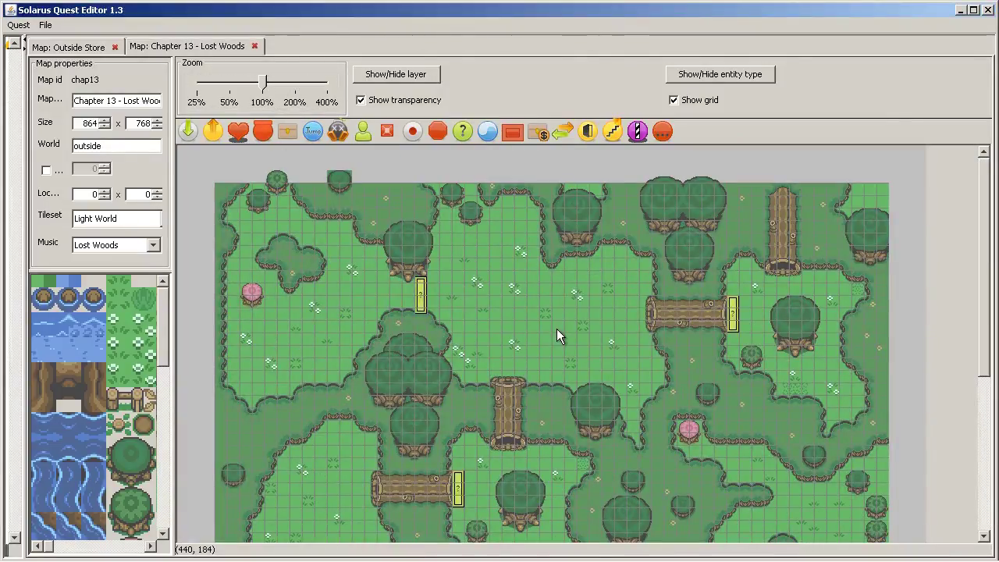
pyautogui.scroll(-3, 582, 396)
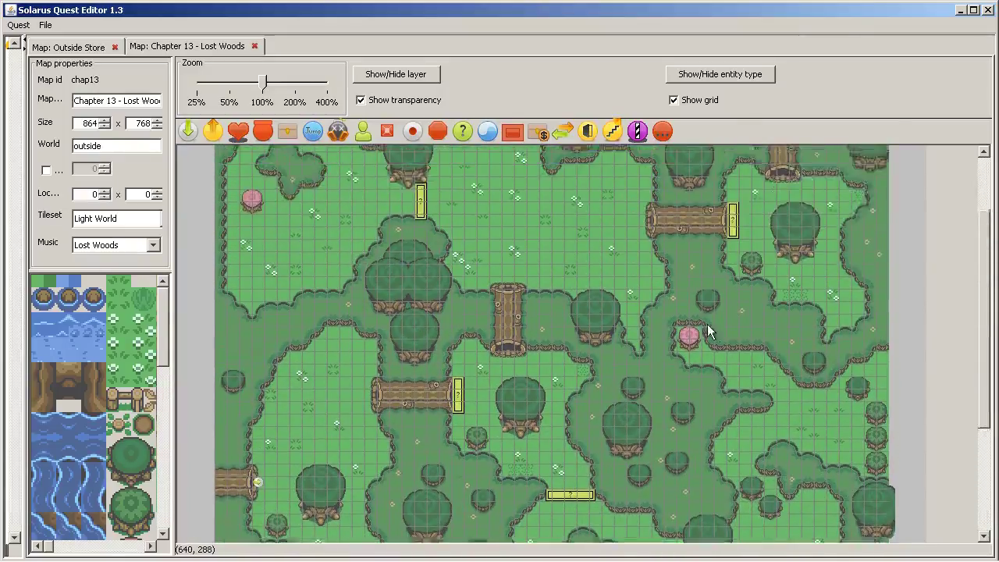
pyautogui.scroll(-5, 626, 436)
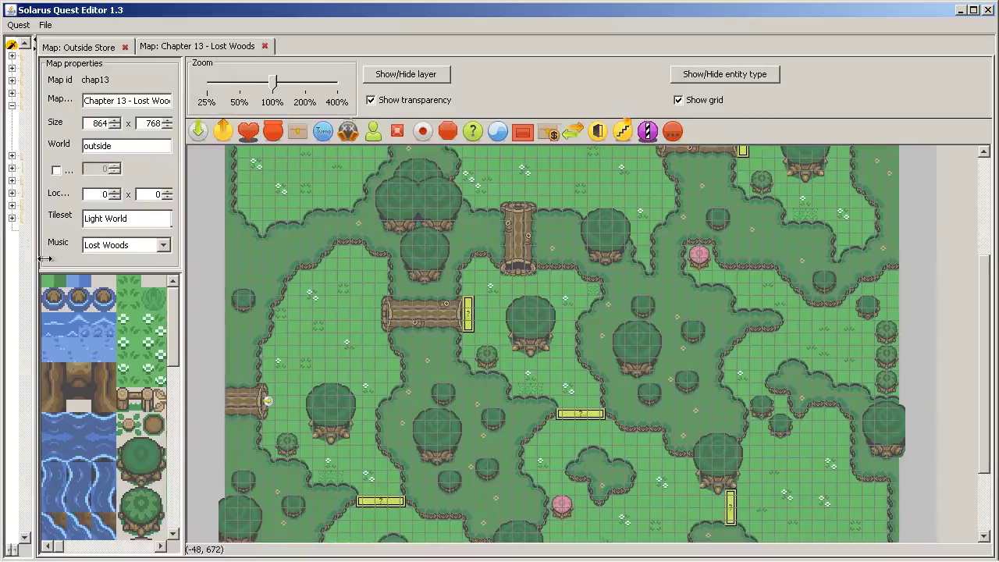
# Open scripts/game_manager.lua and change the starting map from chap12/inside to chap13
pyautogui.moveTo(25, 257); pyautogui.dragTo(303, 268)
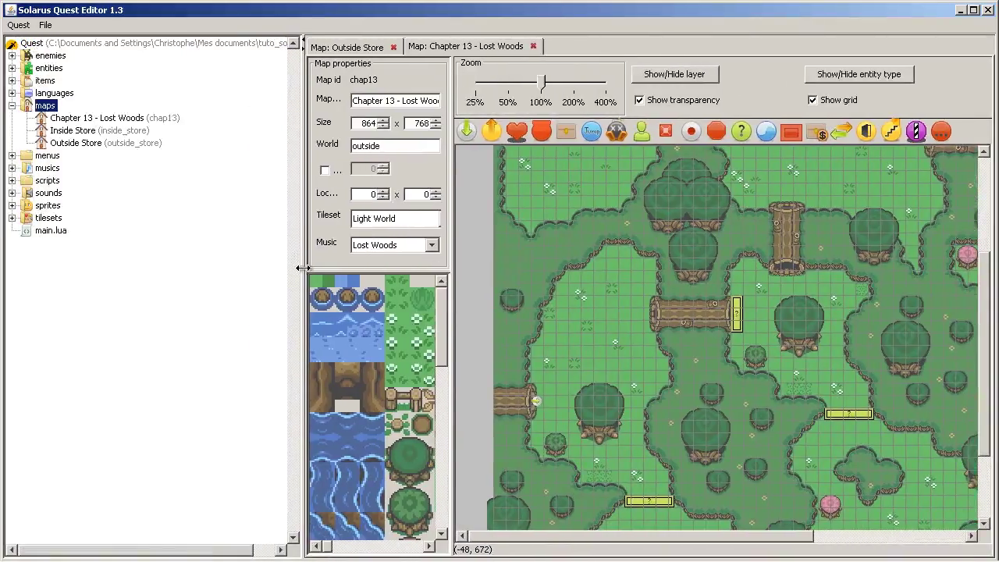
pyautogui.click(12, 181)
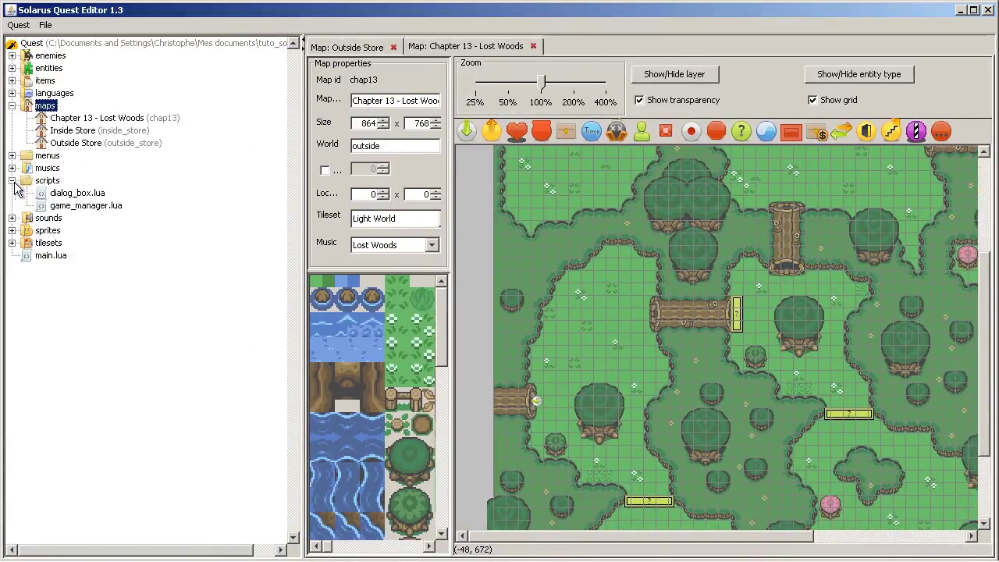
pyautogui.doubleClick(72, 205)
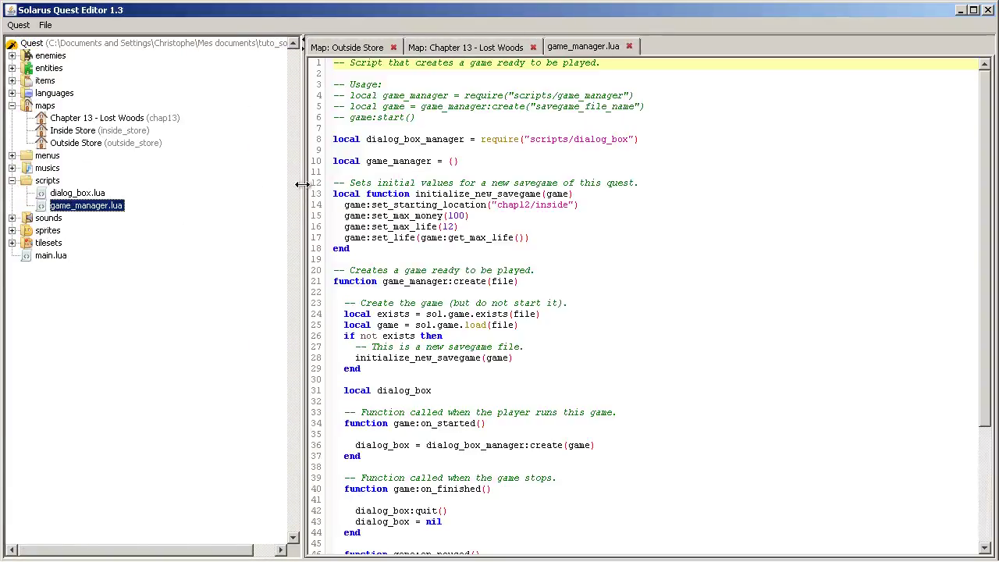
pyautogui.moveTo(303, 190); pyautogui.dragTo(59, 199)
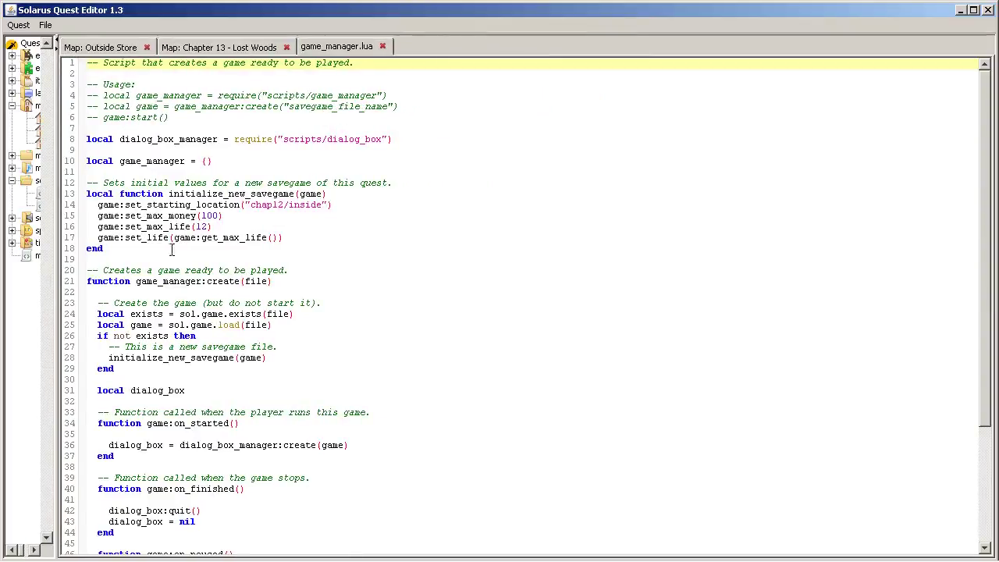
pyautogui.moveTo(278, 204); pyautogui.dragTo(319, 205)
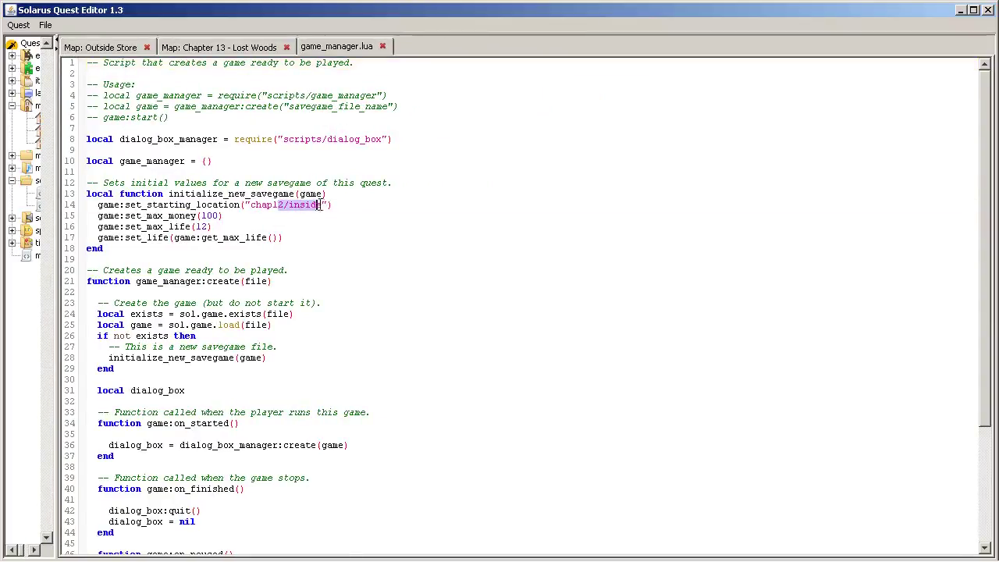
pyautogui.write('3')
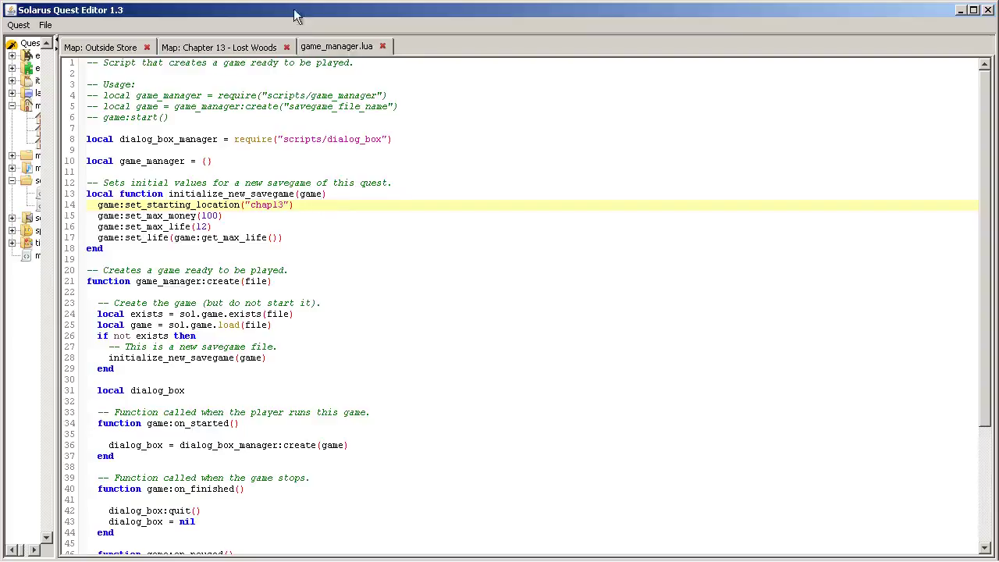
# Close game_manager.lua, launch the quest, and hide the map grid
pyautogui.click(382, 46)
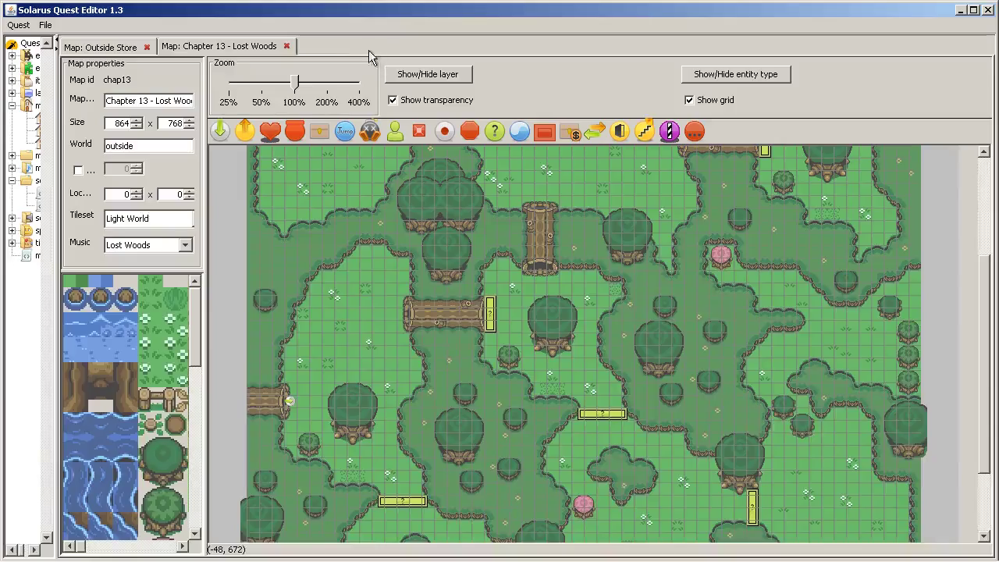
pyautogui.click(92, 553)
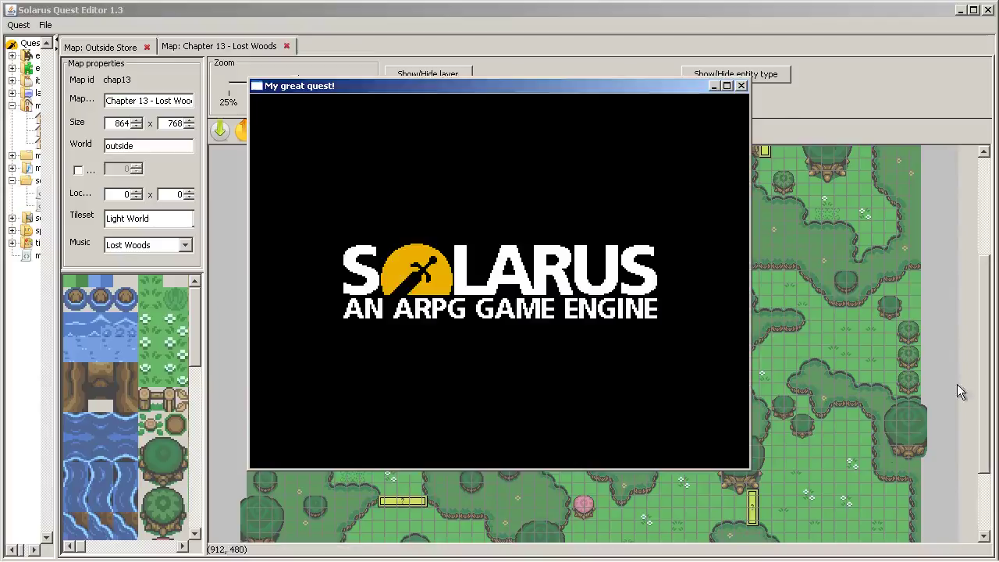
pyautogui.click(749, 508)
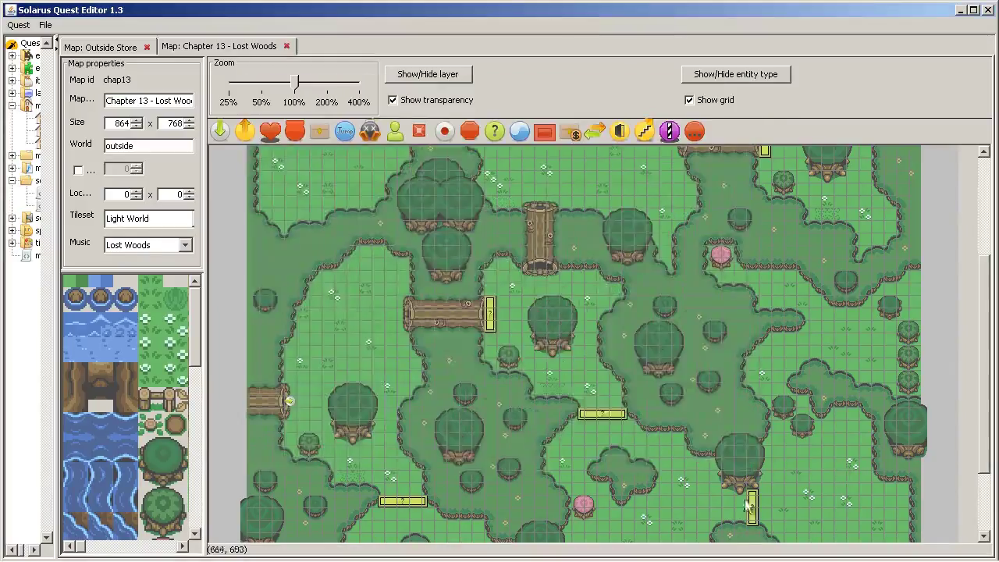
pyautogui.click(710, 100)
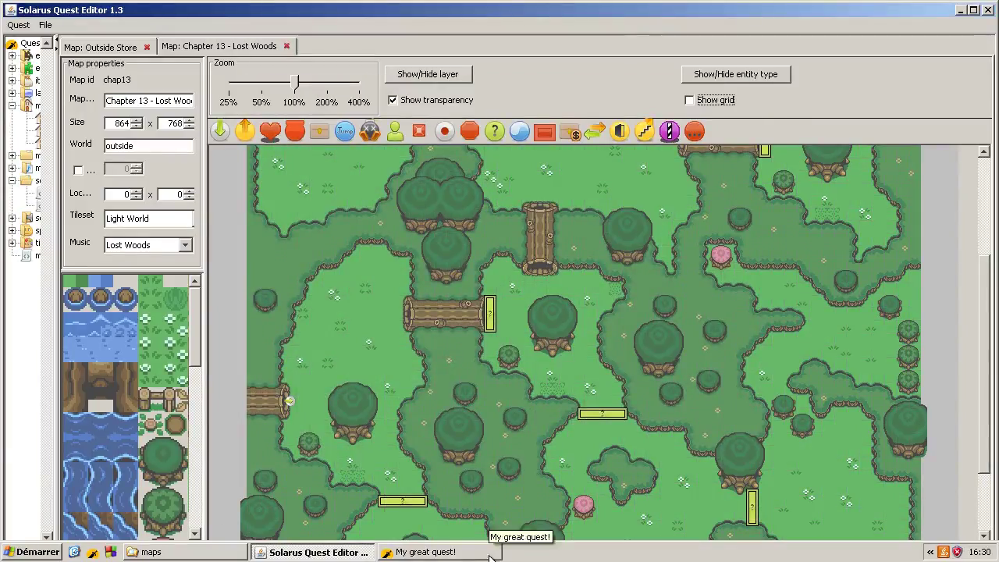
# Close the running game and bring up the quest's maps folder window
pyautogui.click(490, 556)
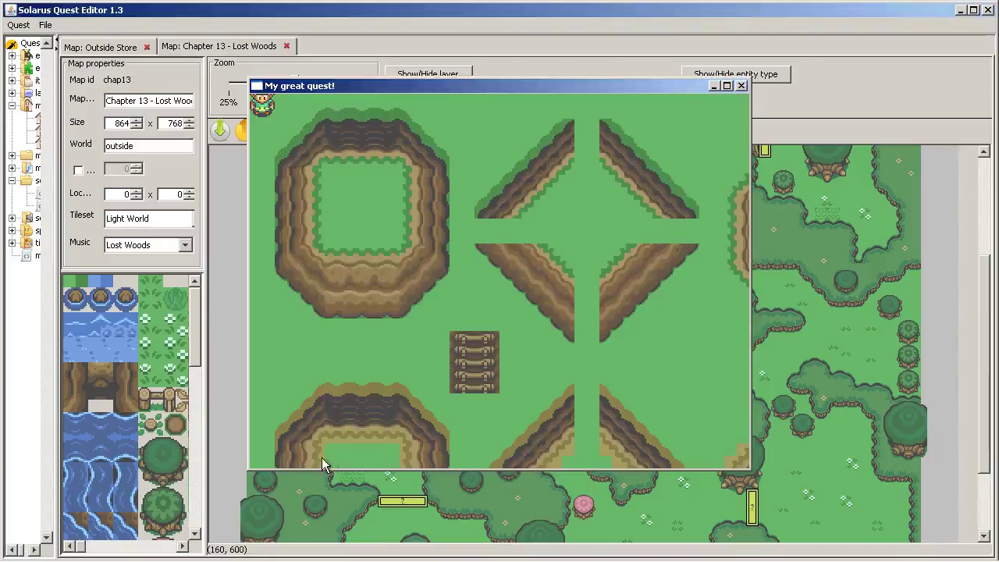
pyautogui.hotkey('alt', 'F4')
pyautogui.click(153, 557)
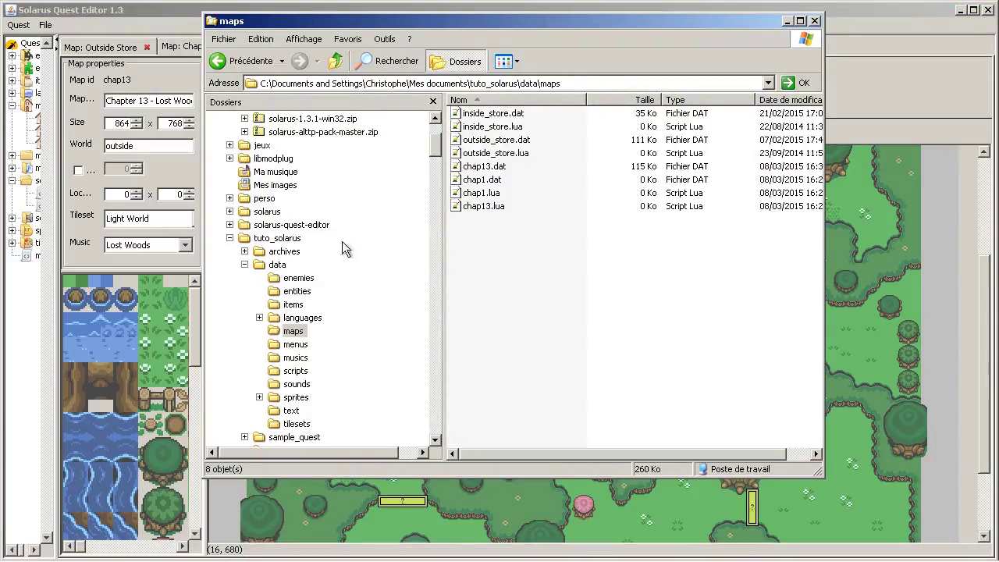
# Read error.txt in tuto_solarus, then widen the editor's quest tree so file names show
pyautogui.click(277, 238)
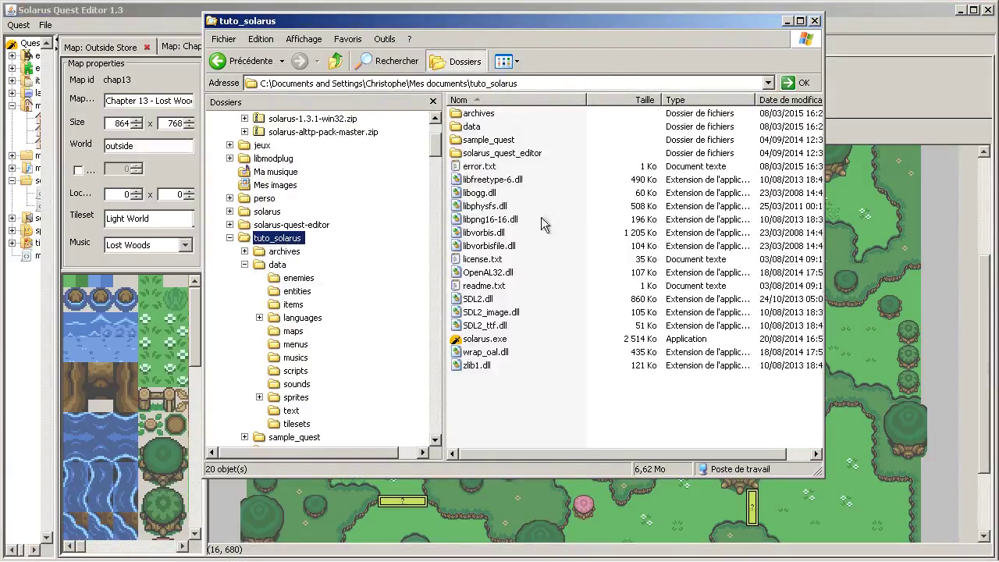
pyautogui.doubleClick(483, 167)
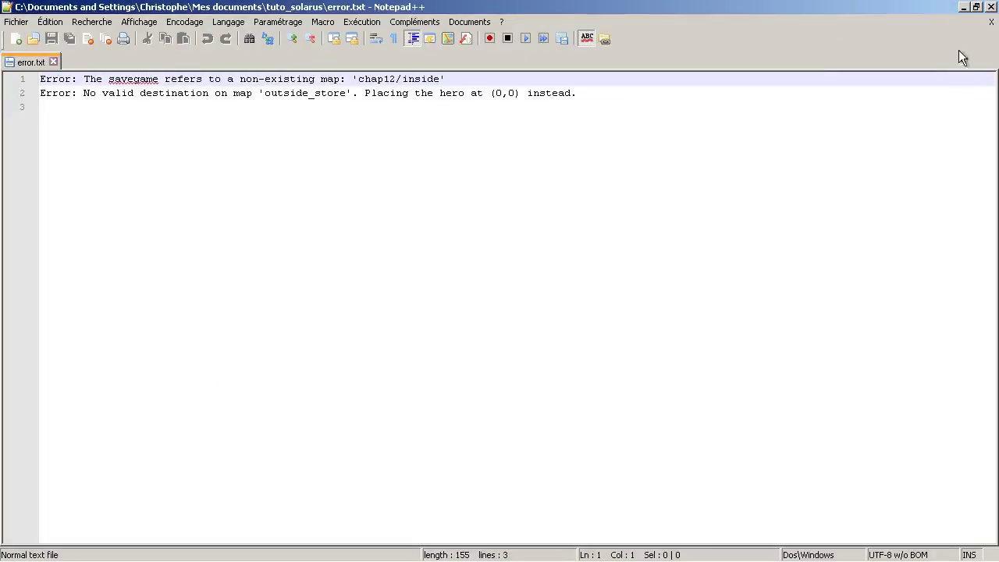
pyautogui.click(991, 7)
pyautogui.click(491, 546)
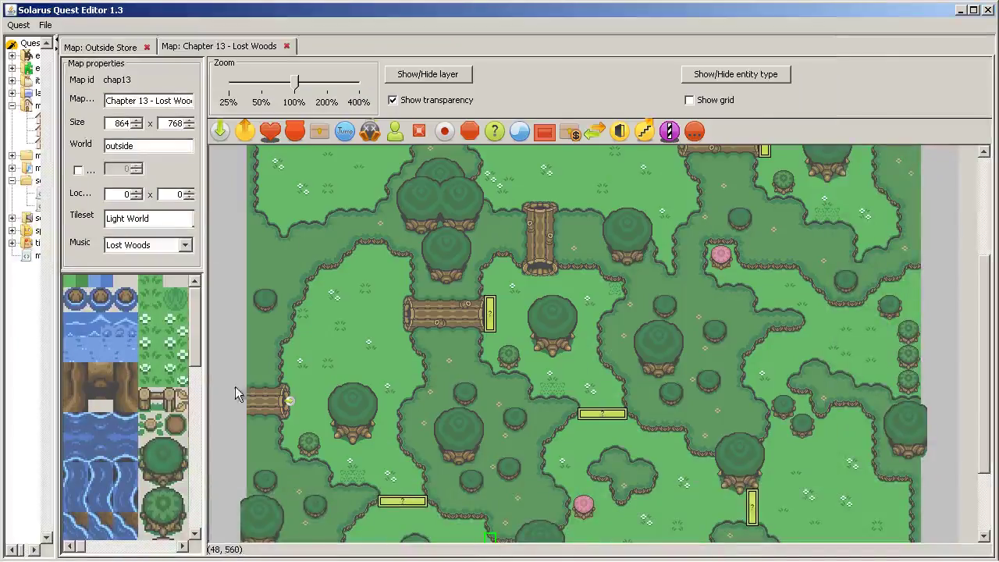
pyautogui.moveTo(60, 160); pyautogui.dragTo(122, 160)
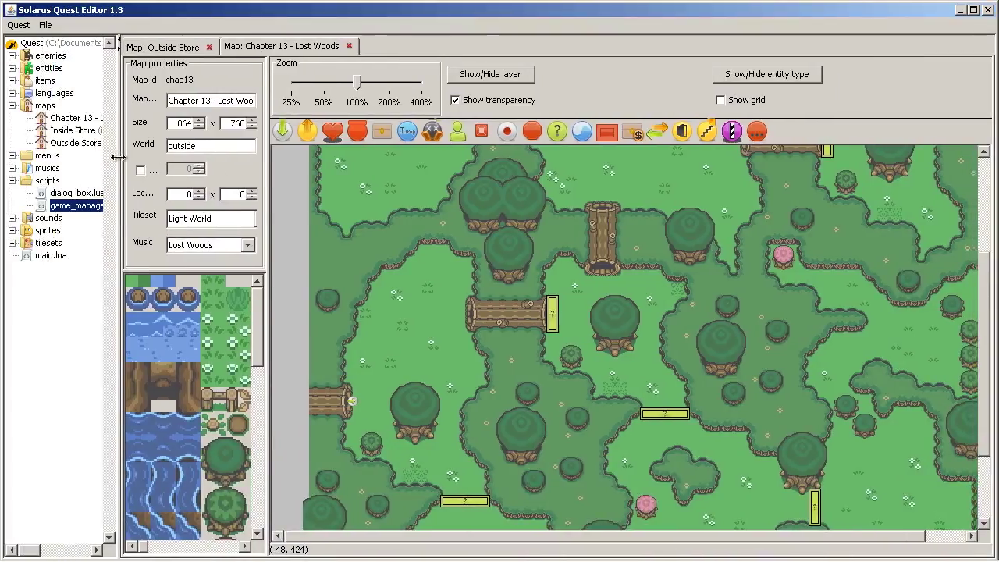
# In Explorer, collapse the data folder and expand C:, Documents and Settings and the user profile
pyautogui.click(219, 554)
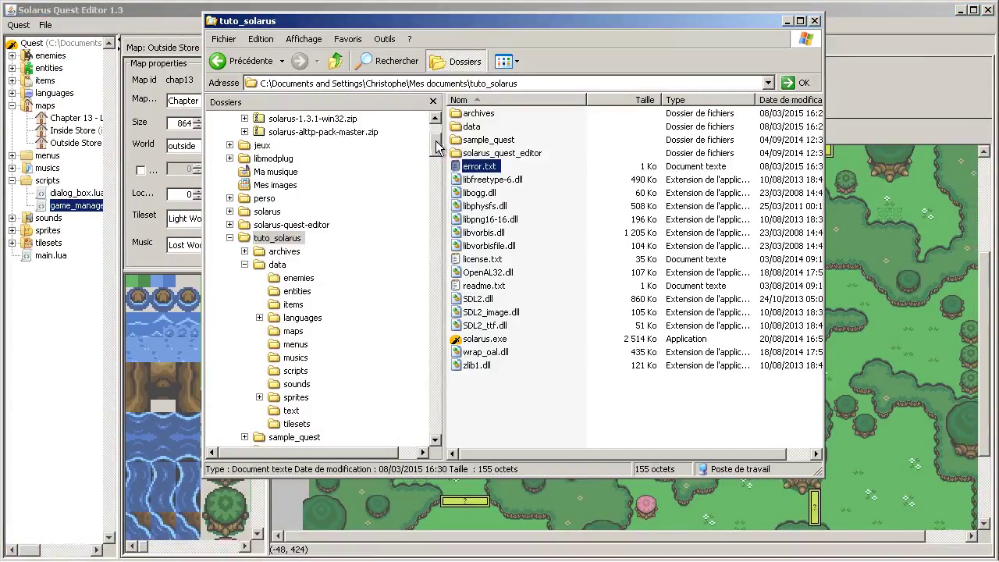
pyautogui.click(435, 197)
pyautogui.moveTo(435, 197); pyautogui.dragTo(437, 125)
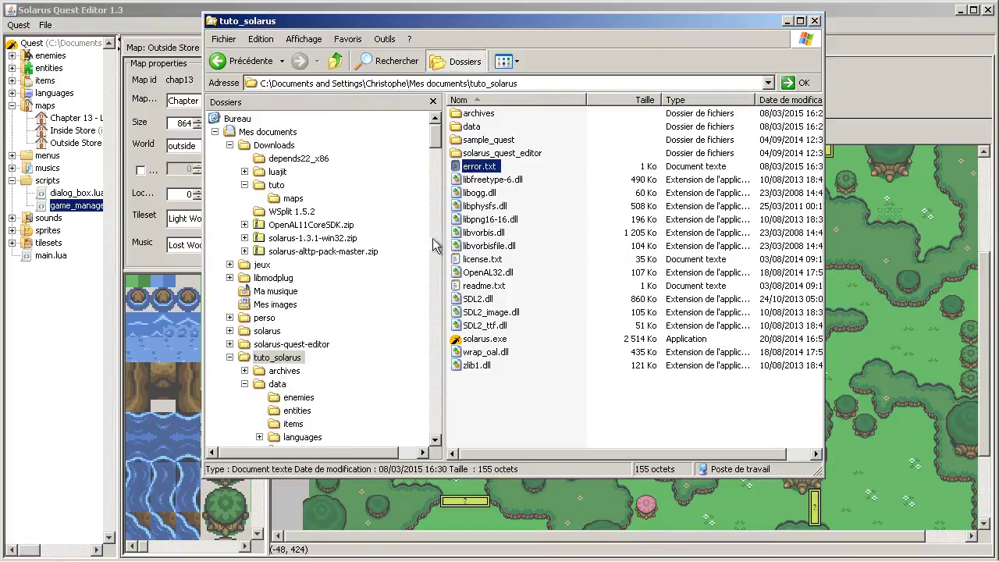
pyautogui.click(245, 384)
pyautogui.scroll(-3, 298, 344)
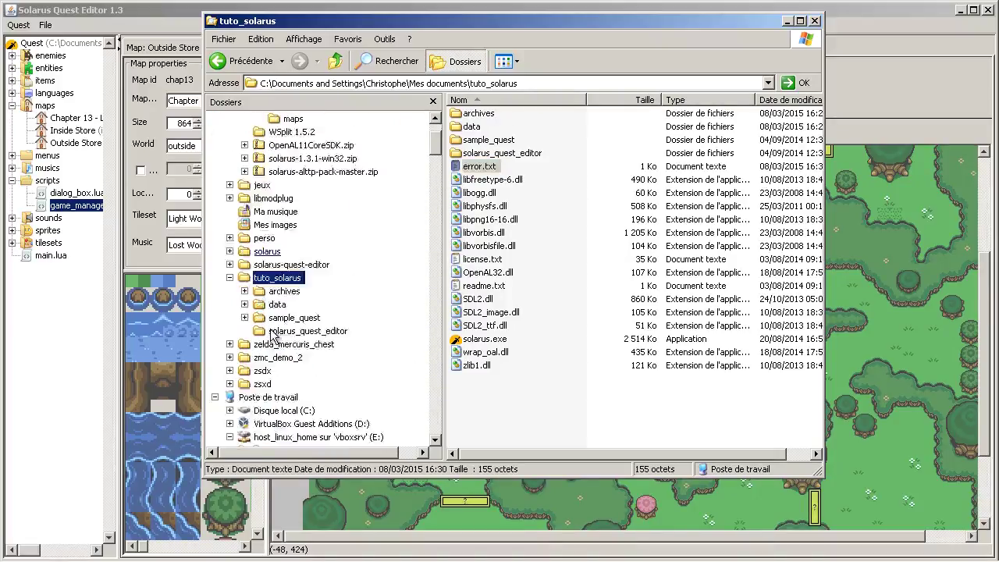
pyautogui.scroll(-2, 297, 344)
pyautogui.click(229, 318)
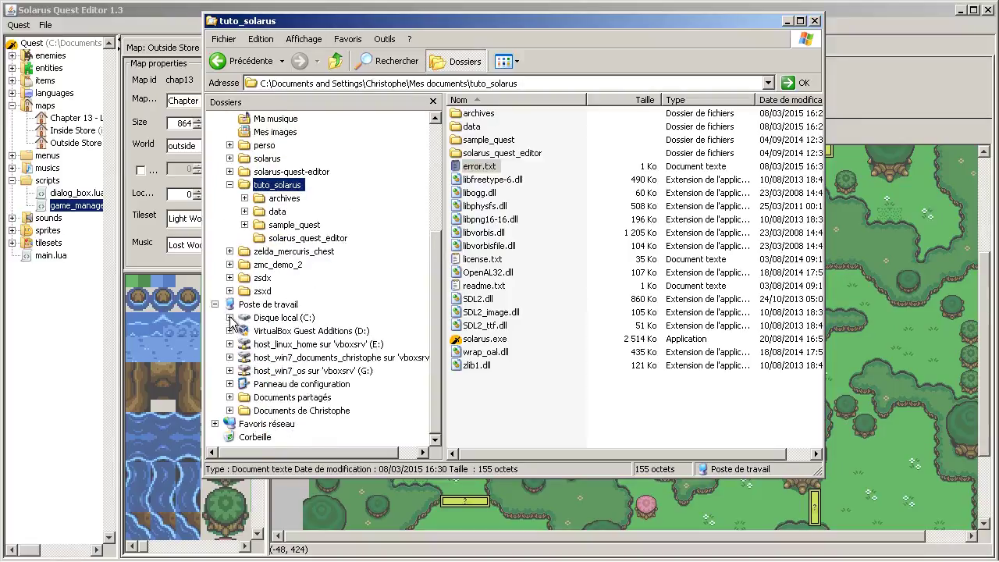
pyautogui.click(229, 328)
pyautogui.click(245, 344)
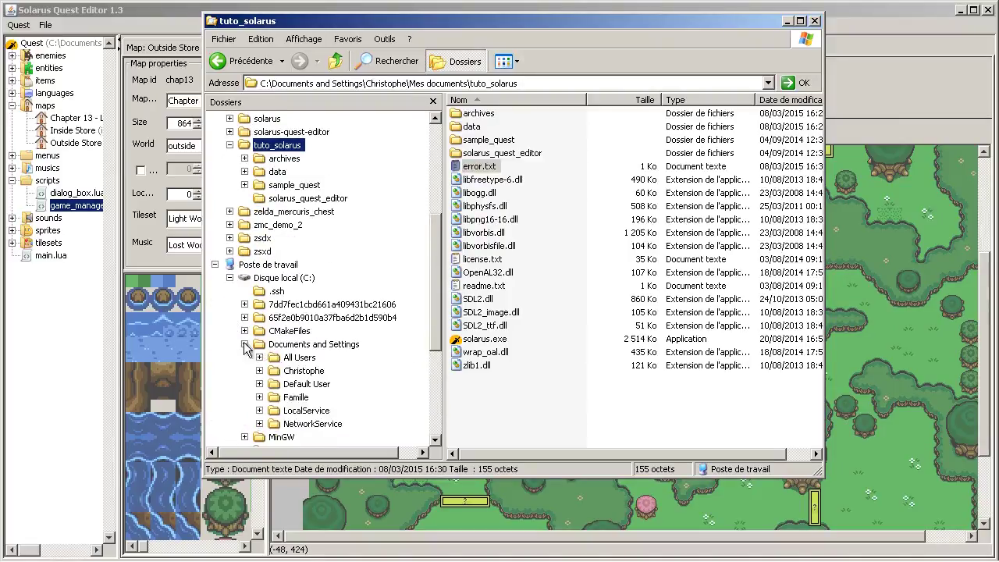
pyautogui.click(259, 371)
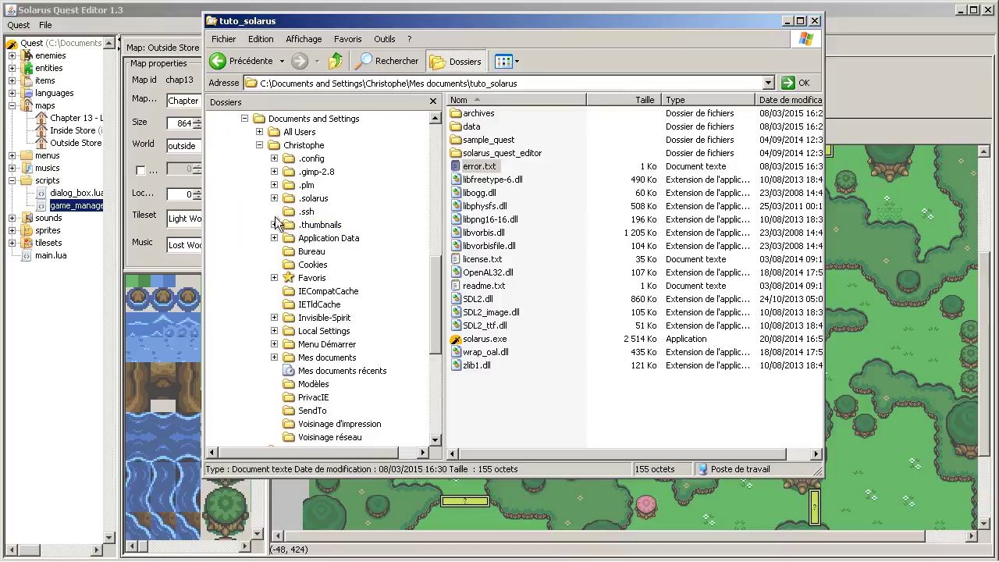
# Delete save1.dat from .solarus\tuto_quest_en, confirming with Oui
pyautogui.scroll(-2, 335, 351)
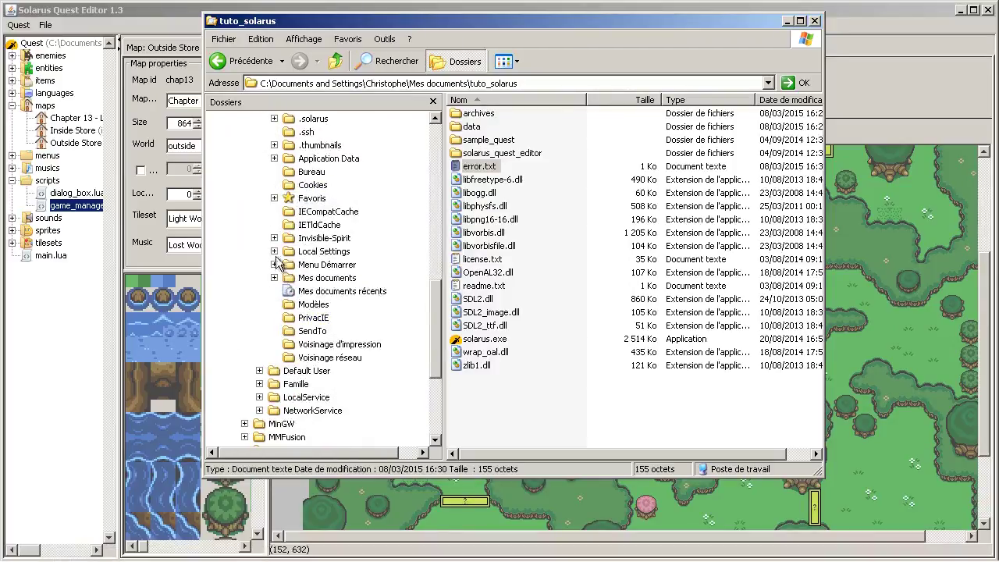
pyautogui.scroll(1, 285, 273)
pyautogui.scroll(1, 282, 269)
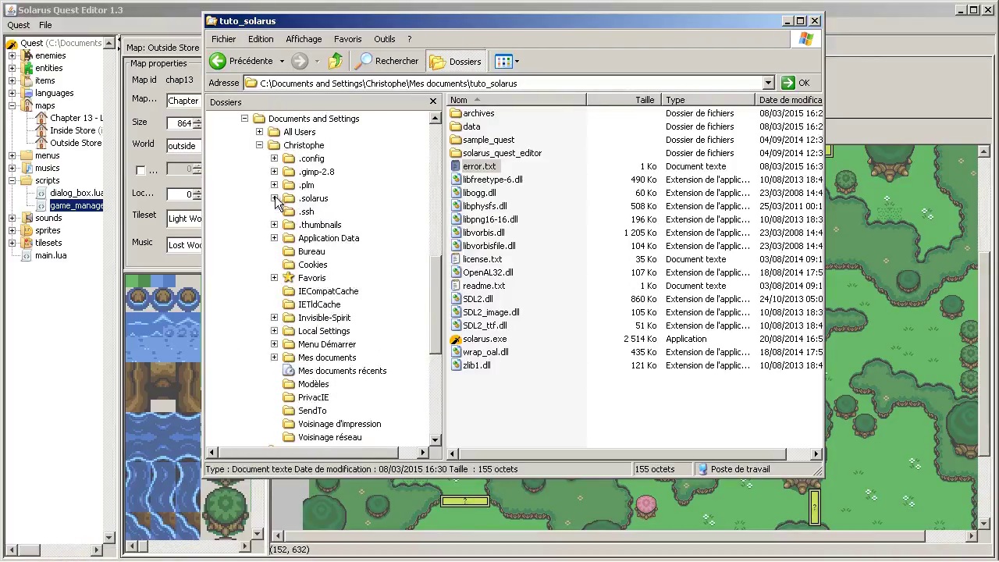
pyautogui.click(273, 198)
pyautogui.click(341, 240)
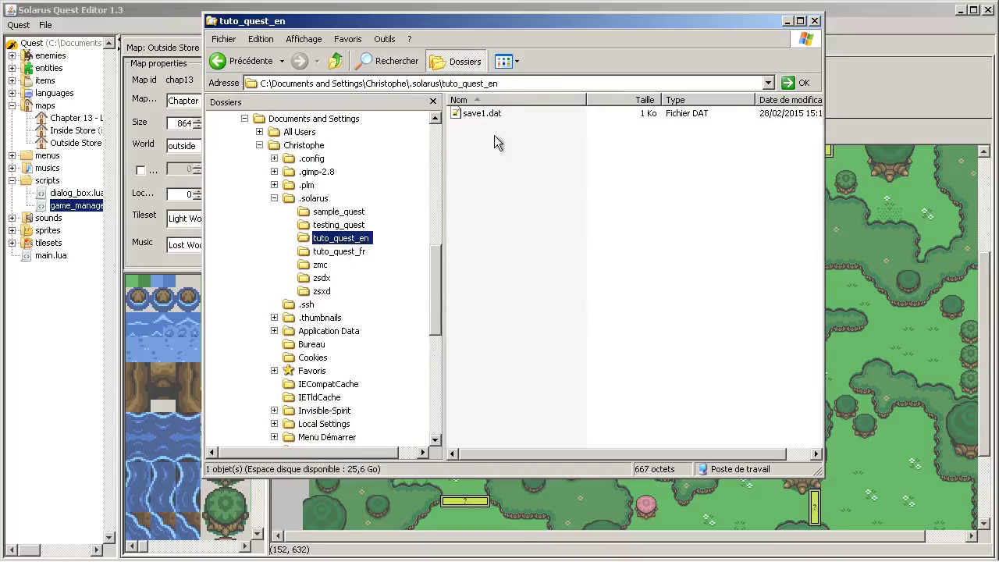
pyautogui.click(484, 114)
pyautogui.press('Delete')
pyautogui.click(551, 301)
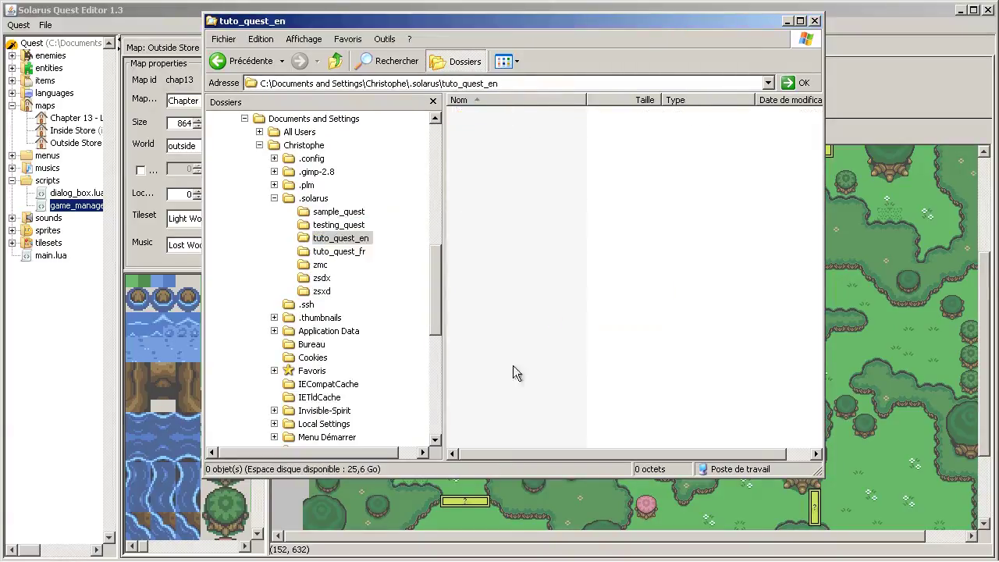
pyautogui.click(460, 536)
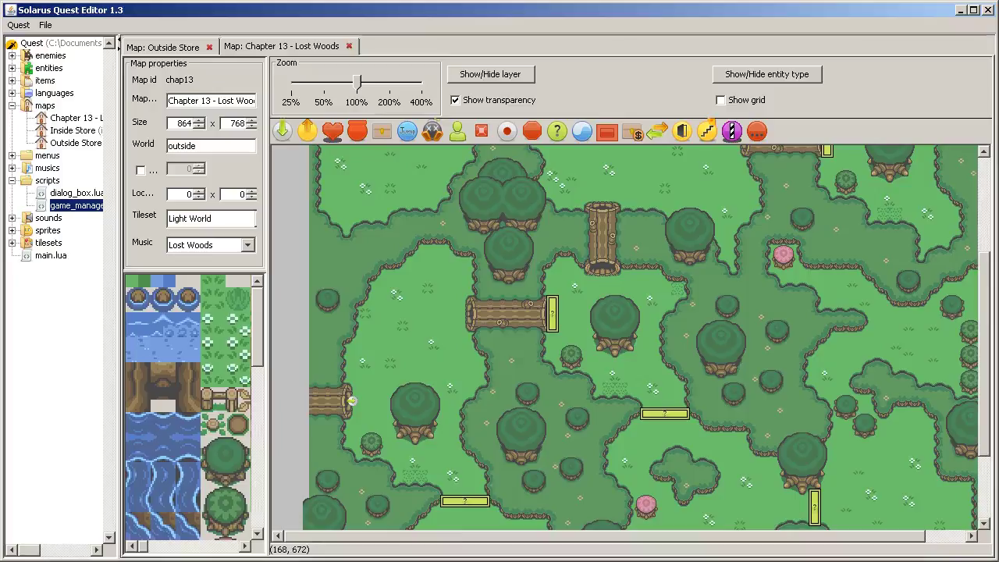
# Launch the quest and walk the hero right and down past the big tree
pyautogui.click(92, 552)
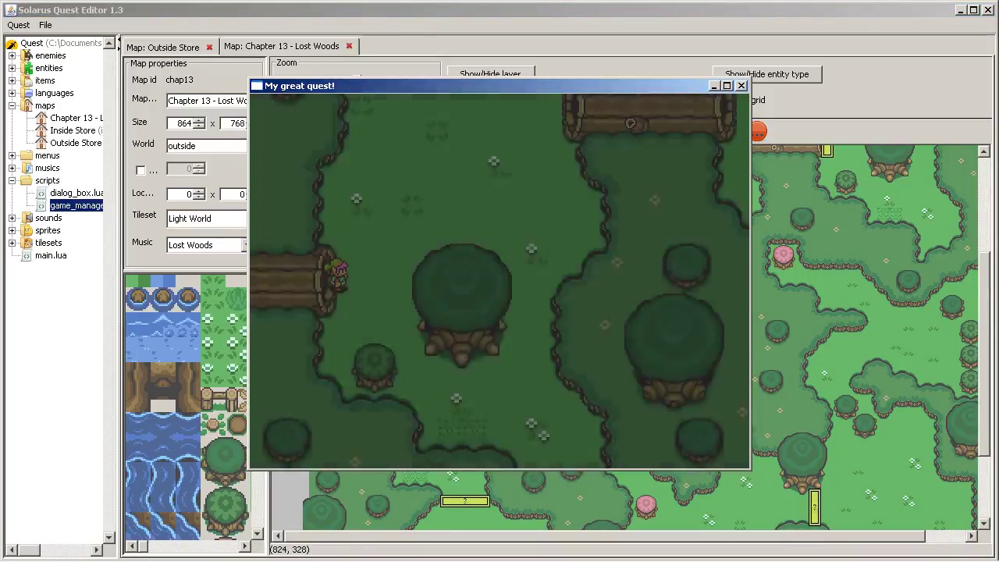
pyautogui.press('Right')
pyautogui.press('Up')
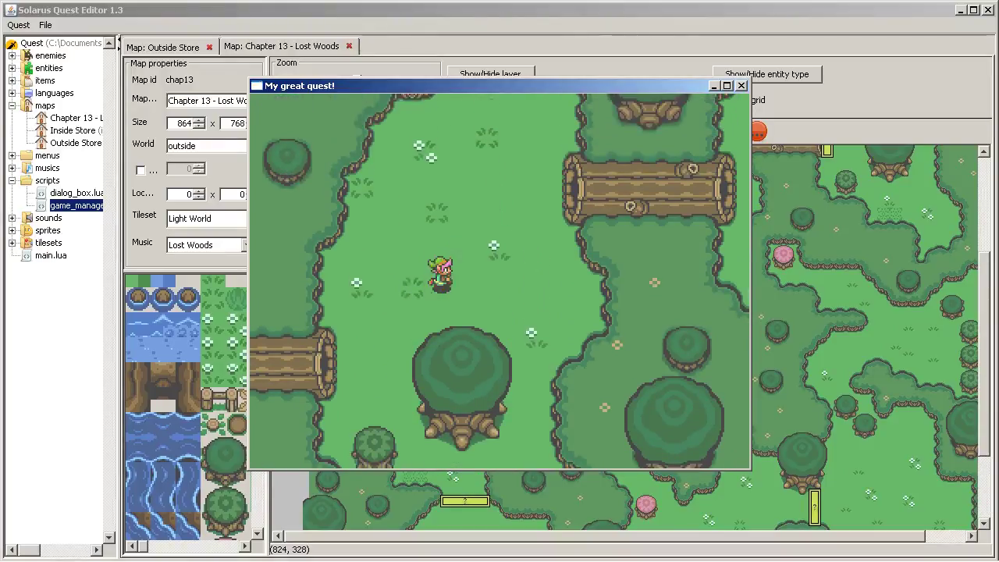
pyautogui.press('Down')
pyautogui.press('Down')
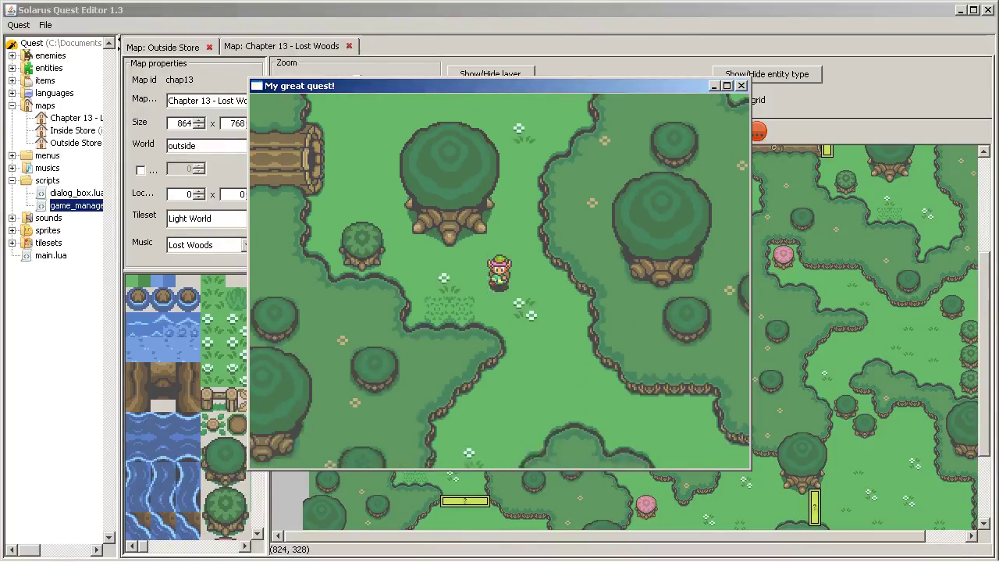
pyautogui.press('Down')
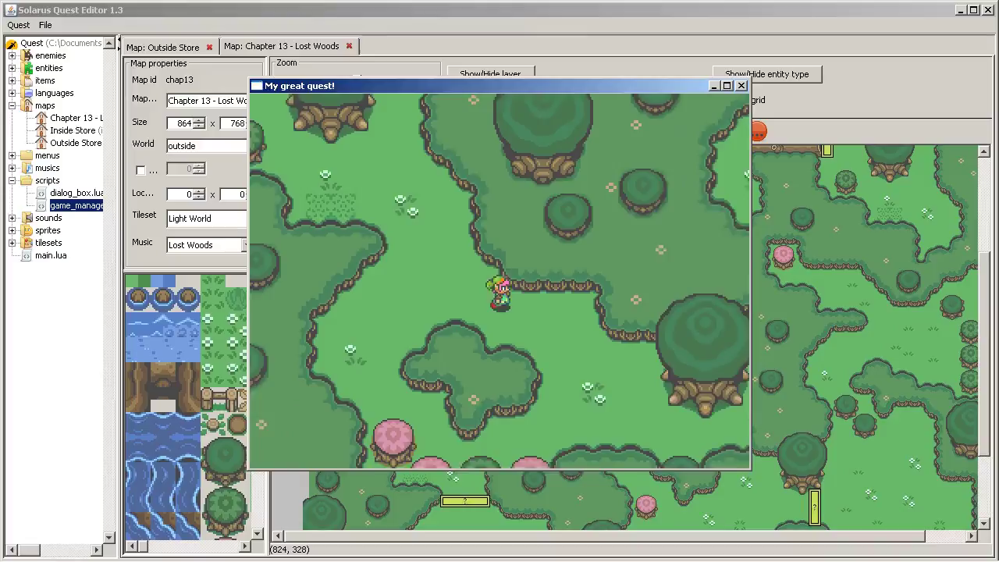
pyautogui.press('Right')
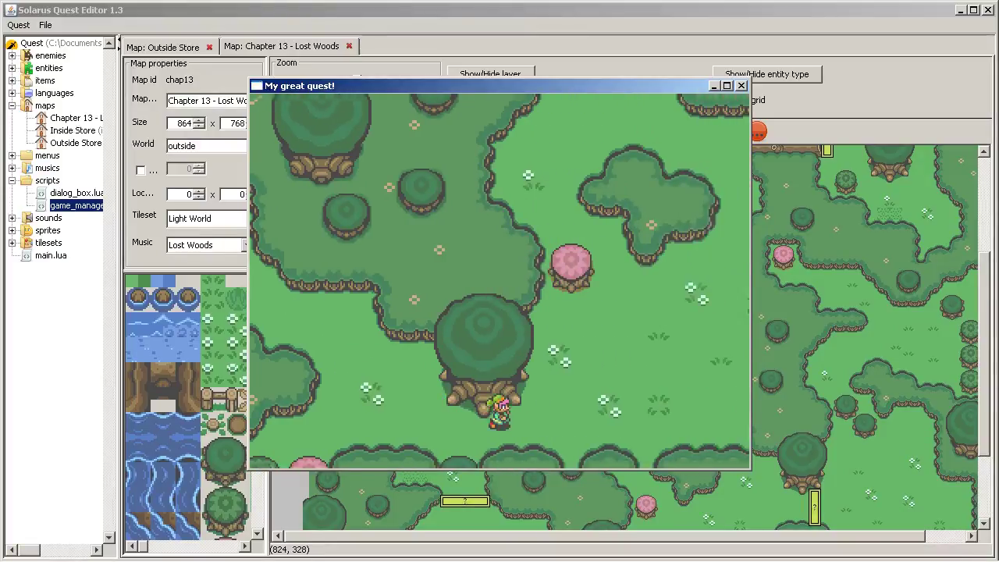
pyautogui.press('Up')
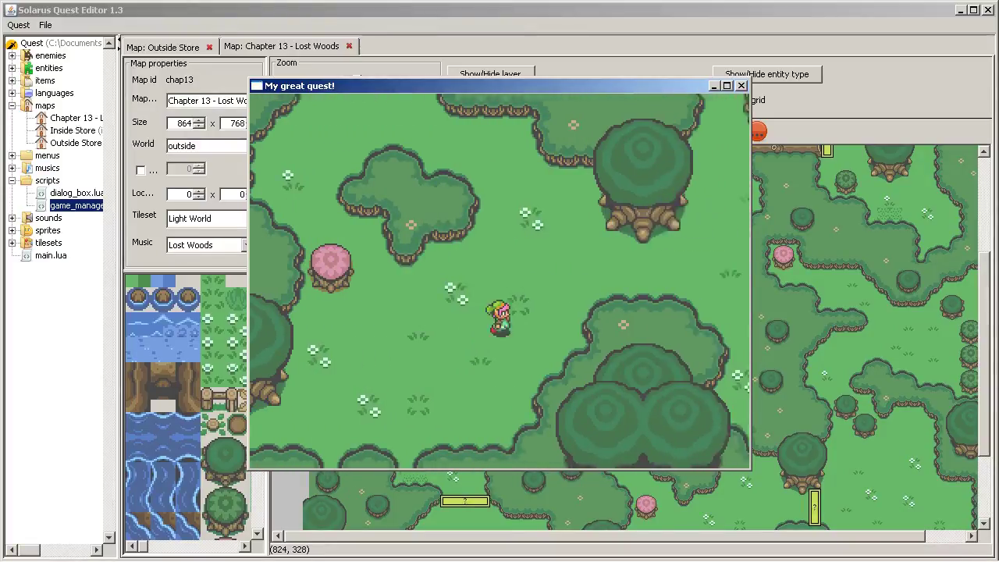
pyautogui.press('Down')
pyautogui.press('Right')
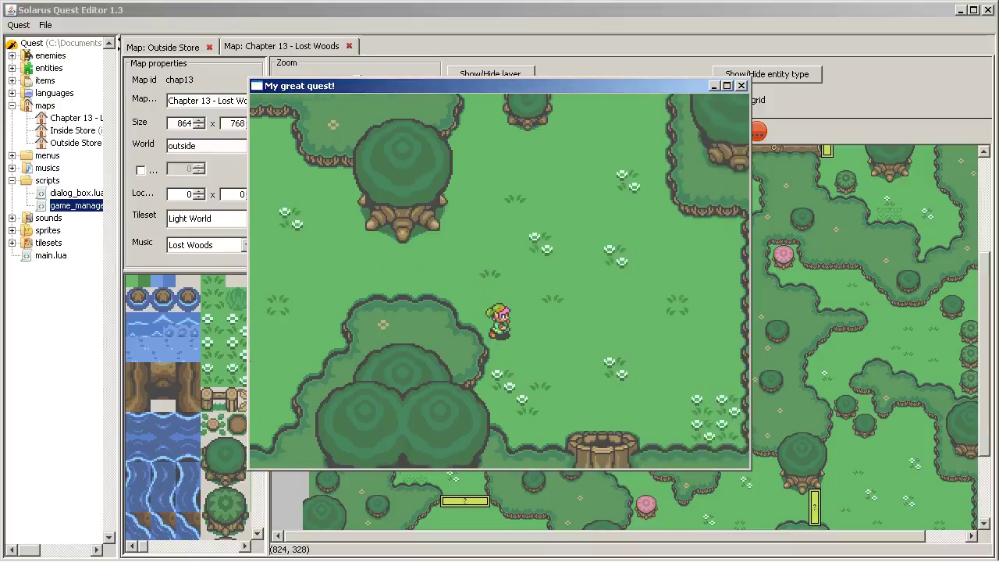
# Walk the hero up and left onto the log, then up and right off it
pyautogui.press('Up')
pyautogui.press('Right')
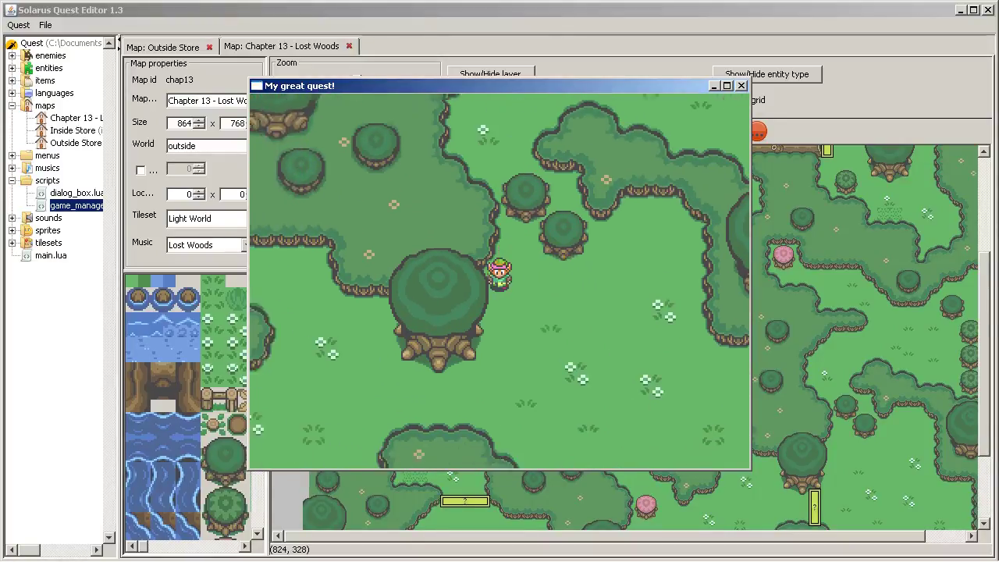
pyautogui.press('Left')
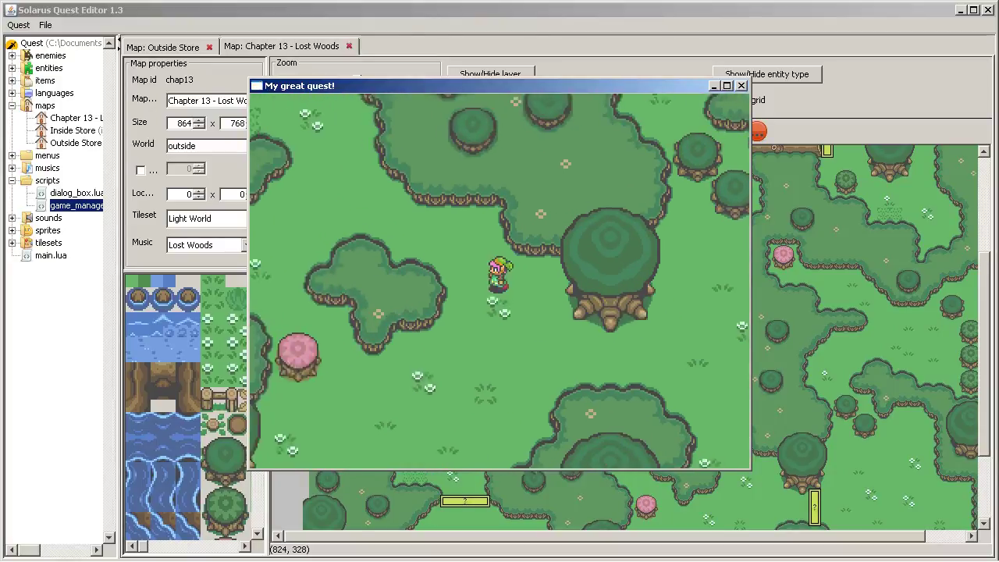
pyautogui.press('Up')
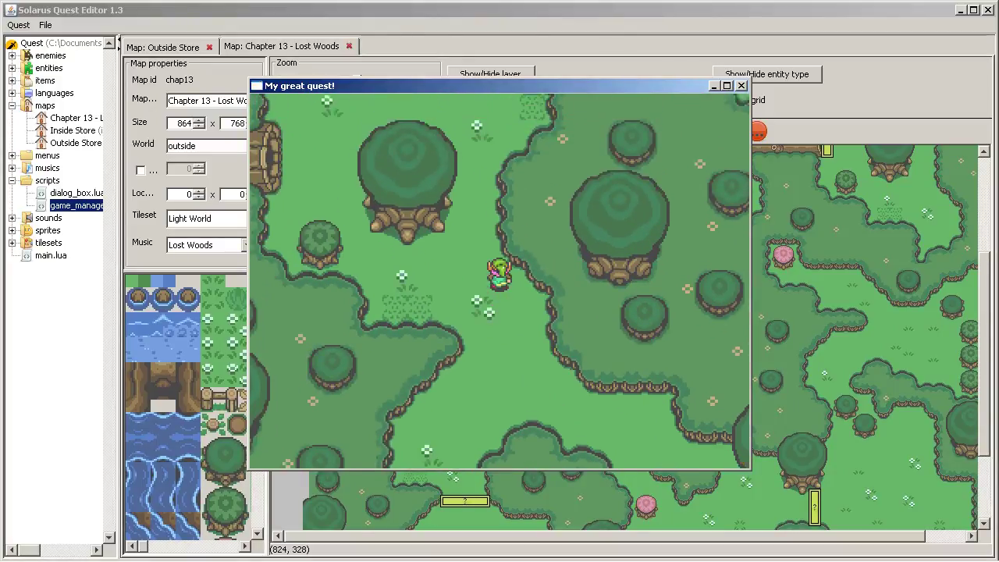
pyautogui.press('Left')
pyautogui.press('Left')
pyautogui.press('Up')
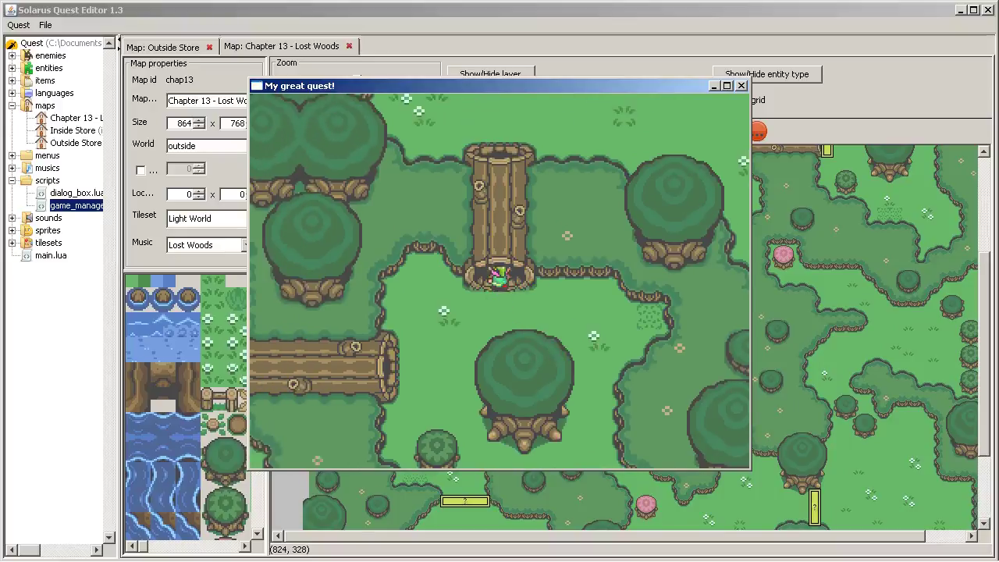
pyautogui.press('Right')
pyautogui.press('Up')
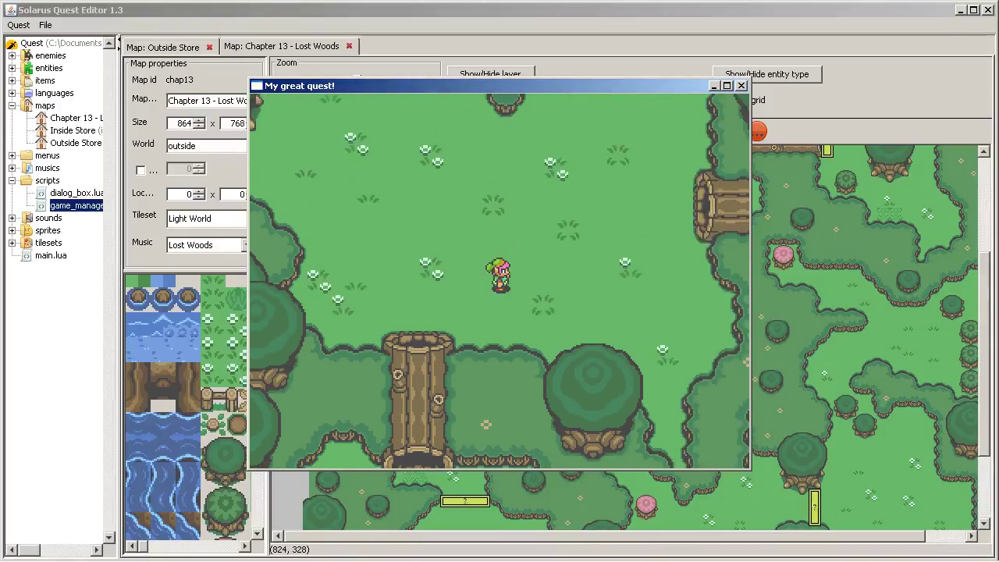
# Quit the game test and open the Chapter 13 map's script
pyautogui.click(741, 86)
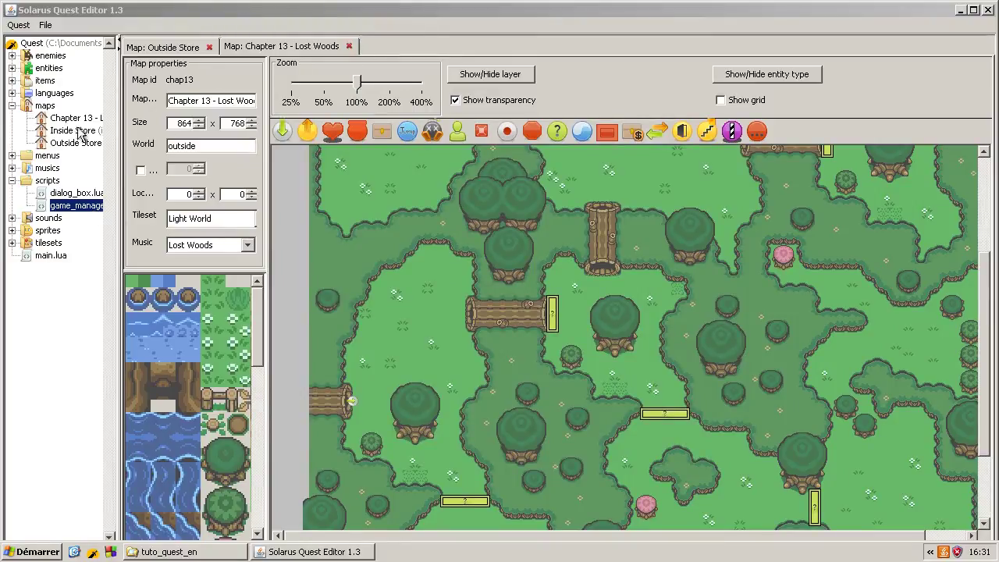
pyautogui.click(11, 181)
pyautogui.rightClick(81, 118)
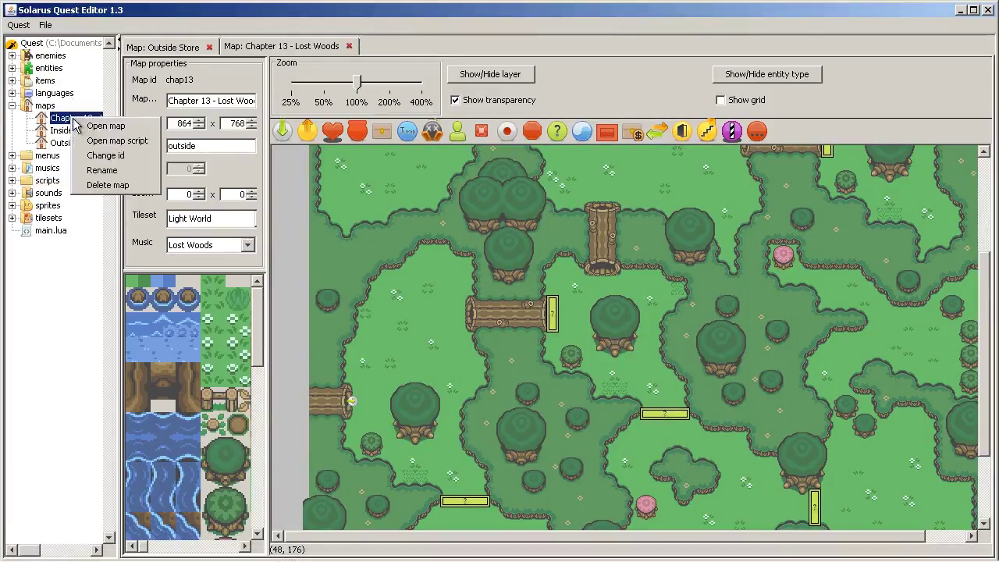
pyautogui.click(97, 141)
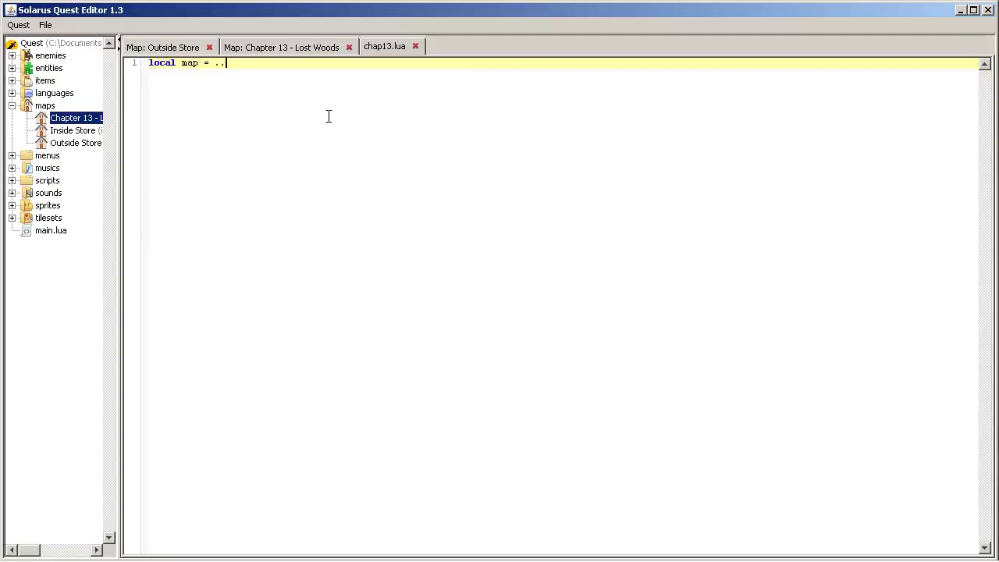
# Add blank lines below 'local map = ...' and place the caret on empty line 3
pyautogui.press('Return')
pyautogui.press('Return')
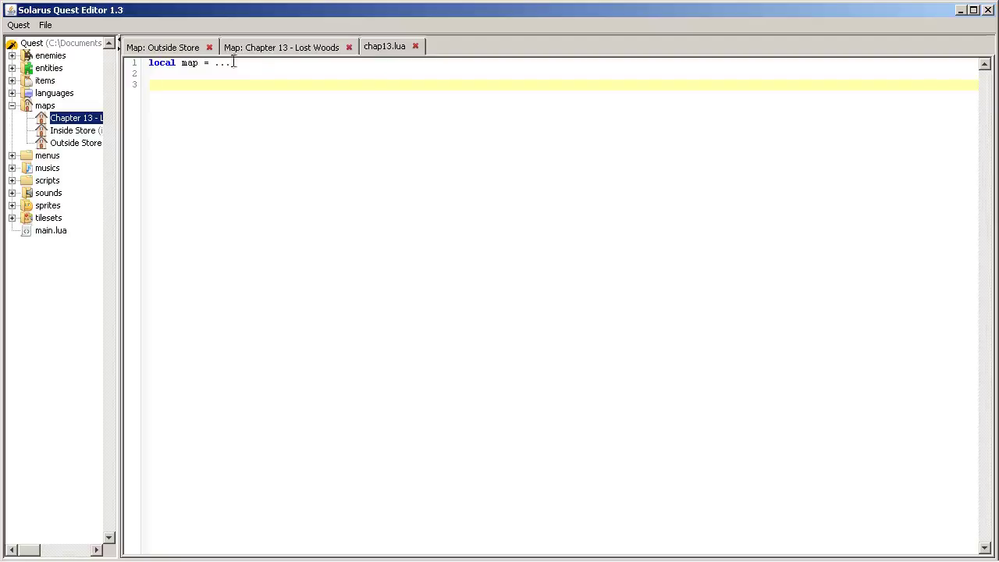
pyautogui.moveTo(232, 64); pyautogui.dragTo(149, 64)
pyautogui.click(187, 65)
pyautogui.doubleClick(187, 65)
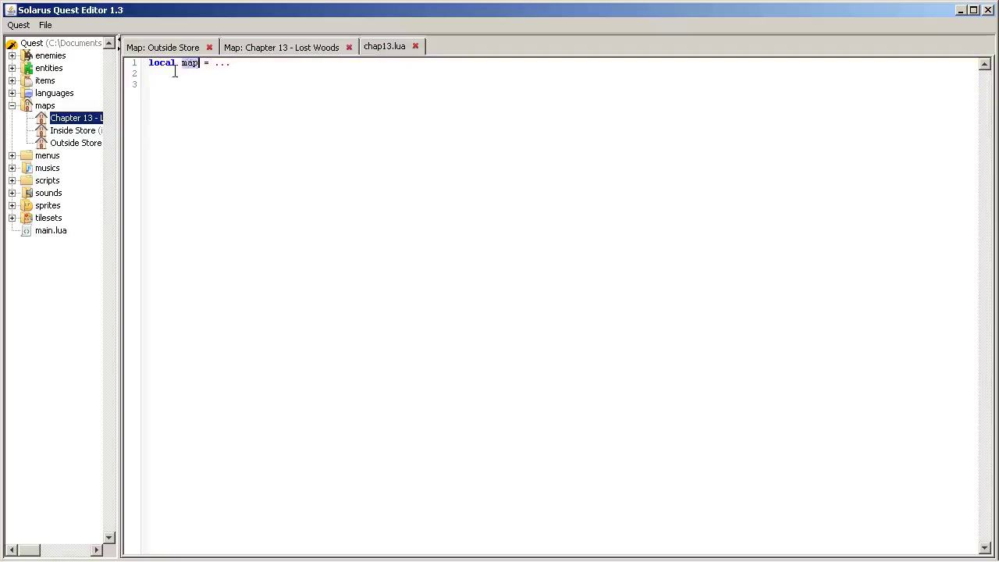
pyautogui.click(174, 99)
pyautogui.moveTo(252, 63); pyautogui.dragTo(149, 64)
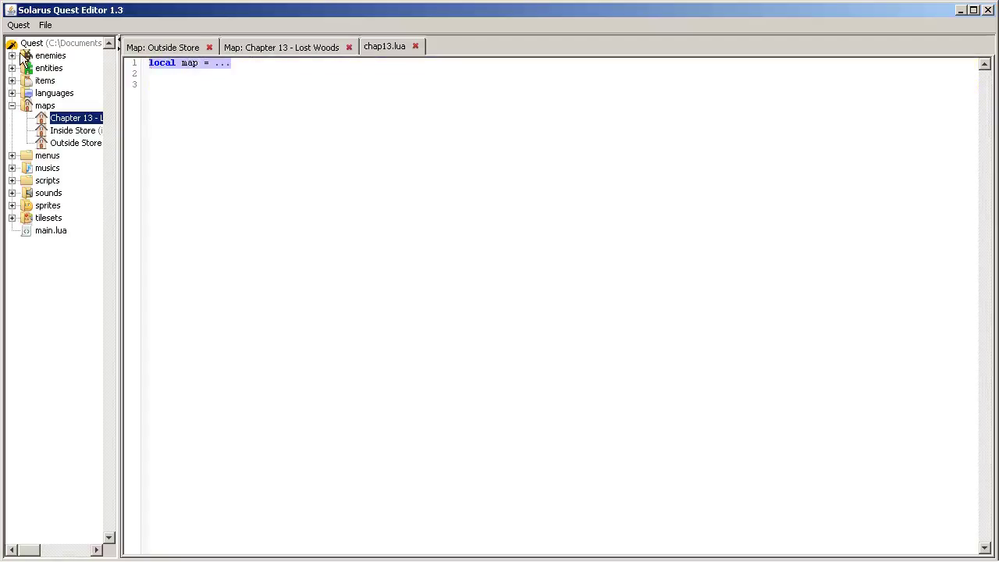
pyautogui.click(156, 86)
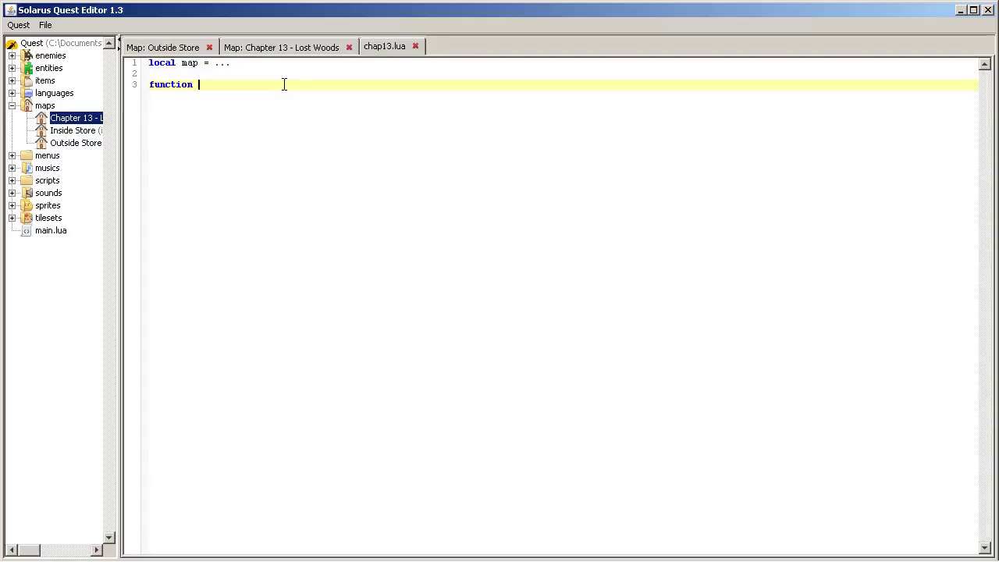
# Check the lower-left sensor's name (sensor_a1) on the Lost Woods map, then return to chap13.lua
pyautogui.click(301, 47)
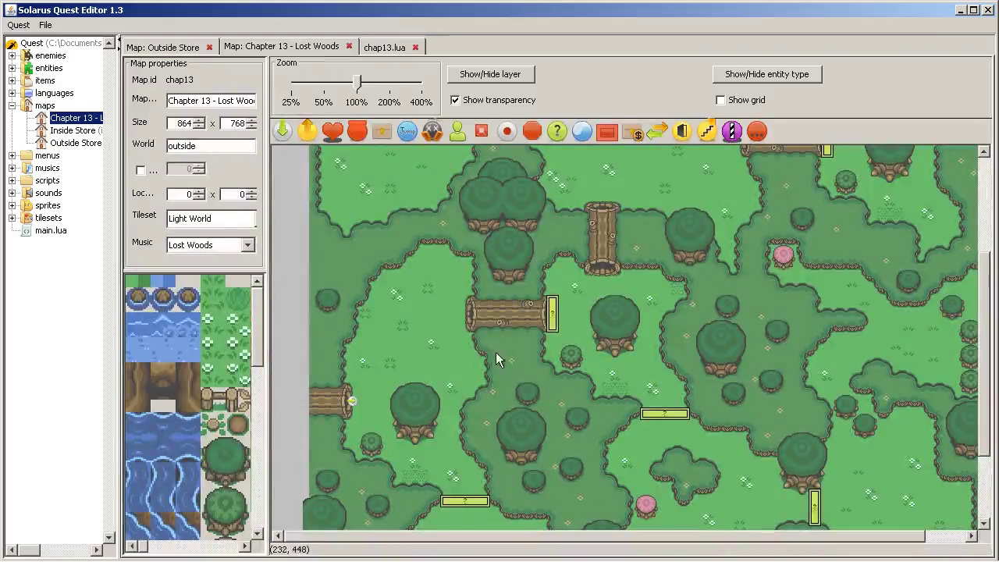
pyautogui.doubleClick(478, 504)
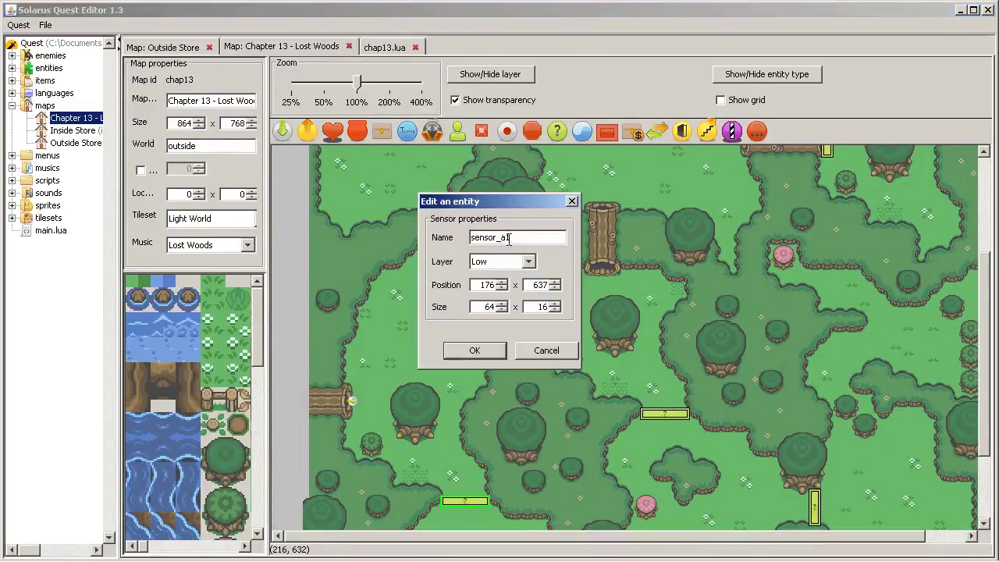
pyautogui.click(547, 350)
pyautogui.click(383, 48)
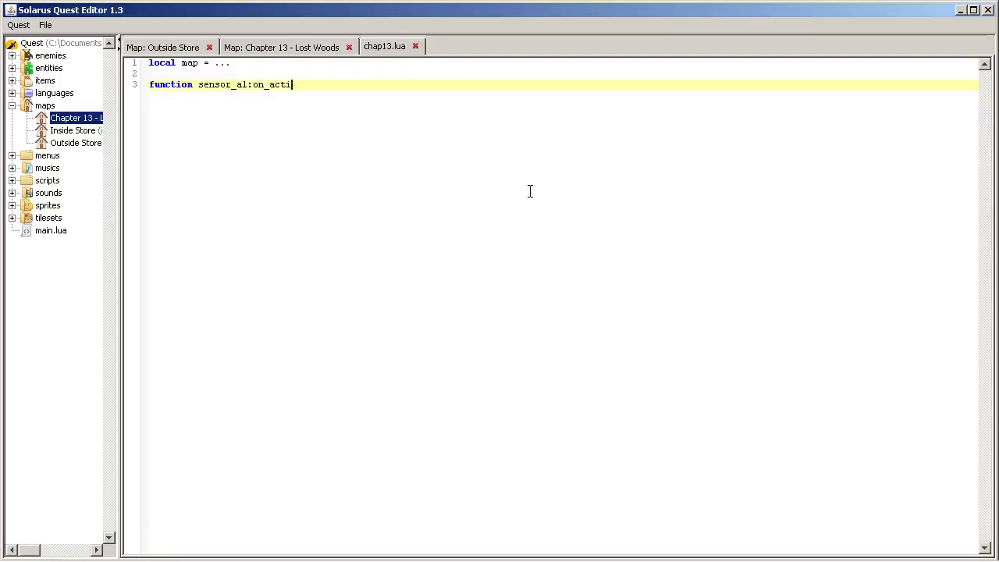
# Close the sensor_a1 handler with 'end' and open a blank body line above it
pyautogui.press('Return')
pyautogui.press('Return')
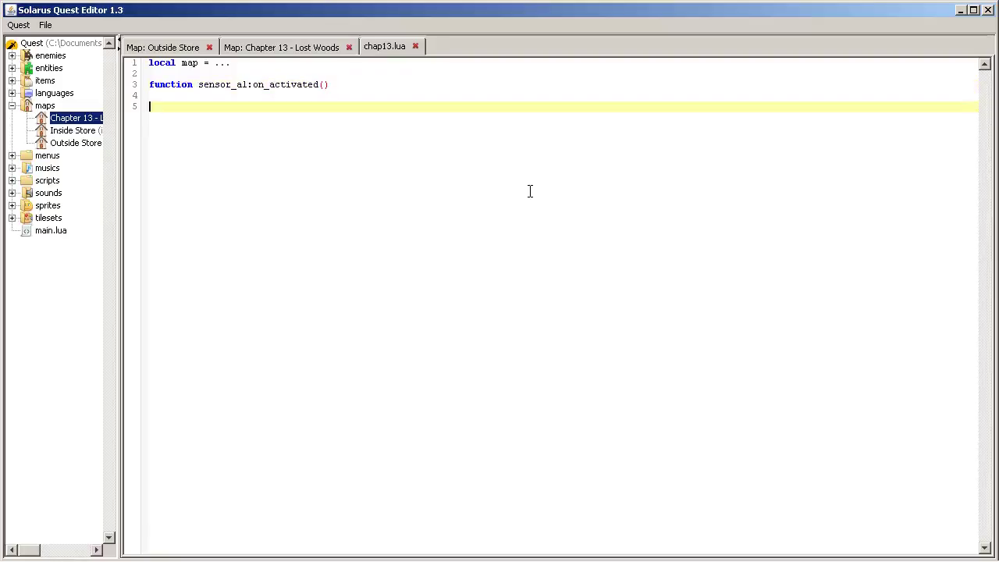
pyautogui.write('end')
pyautogui.press('Return')
pyautogui.press('BackSpace')
pyautogui.press('Up')
pyautogui.press('Return')
pyautogui.press('Up')
# Check the sensor names on the map, then type send_hero(sensor_a1, sensor_a2) in the body
pyautogui.click(316, 47)
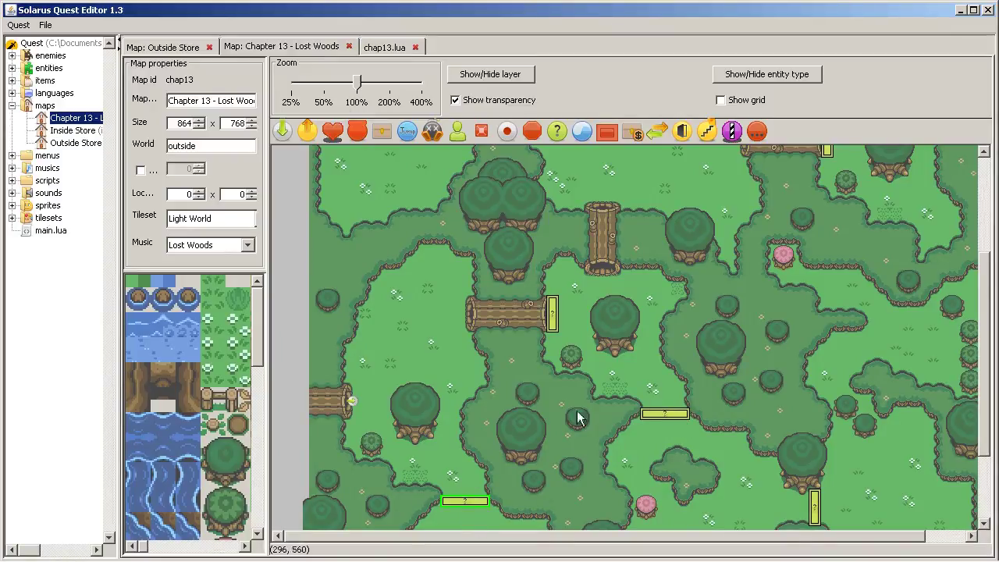
pyautogui.moveTo(521, 397); pyautogui.dragTo(464, 310, button='middle')
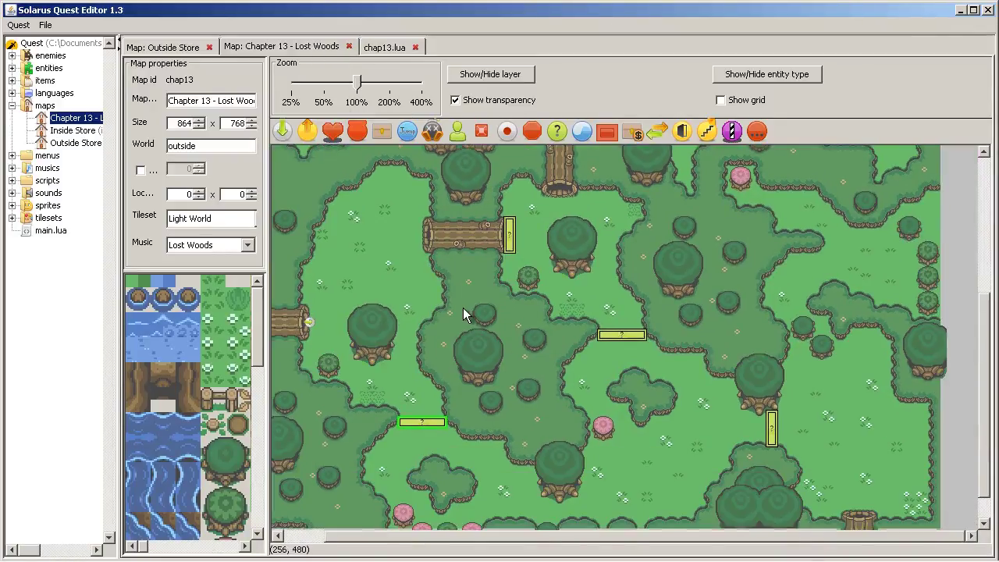
pyautogui.click(379, 48)
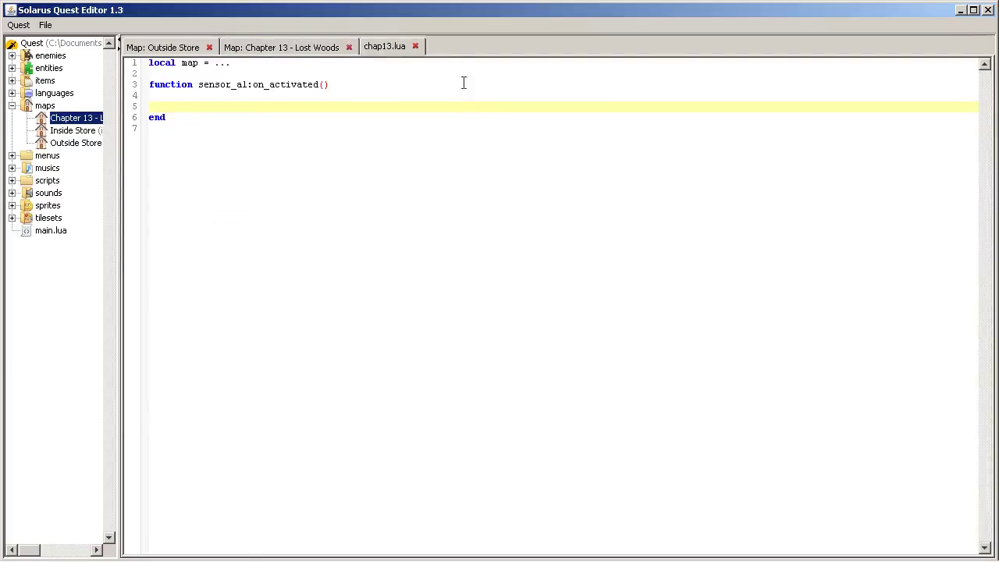
pyautogui.click(323, 47)
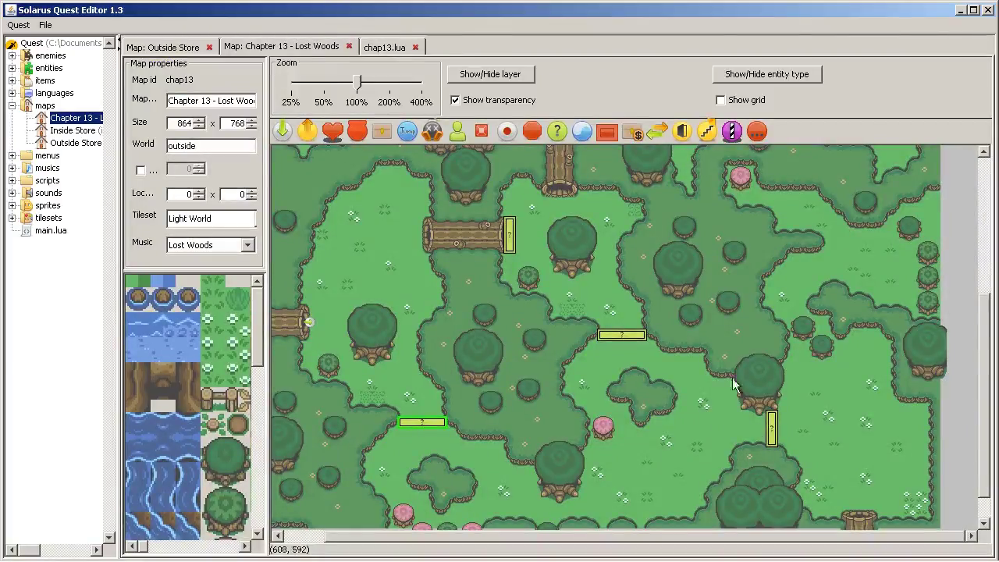
pyautogui.moveTo(604, 232); pyautogui.dragTo(555, 396, button='middle')
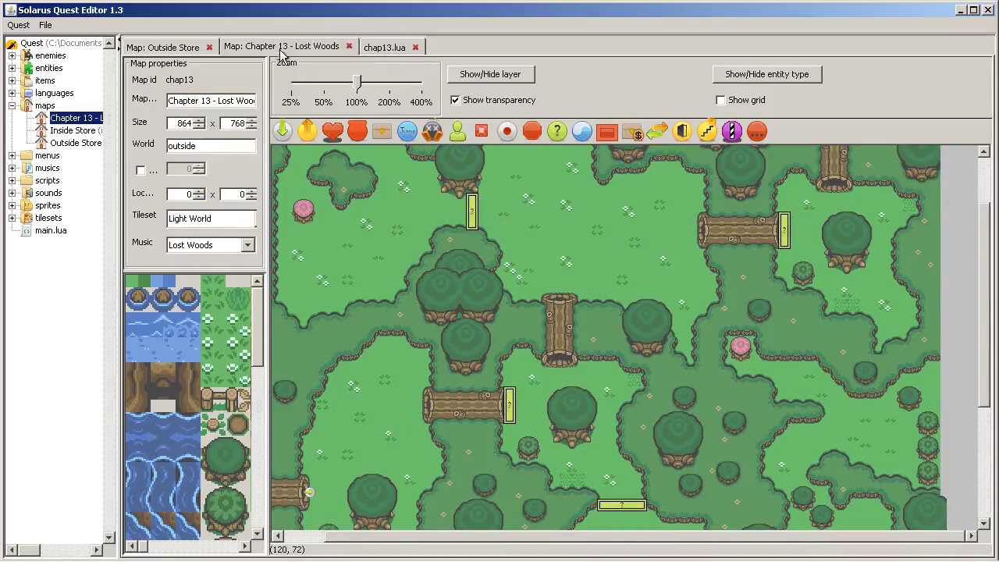
pyautogui.click(387, 47)
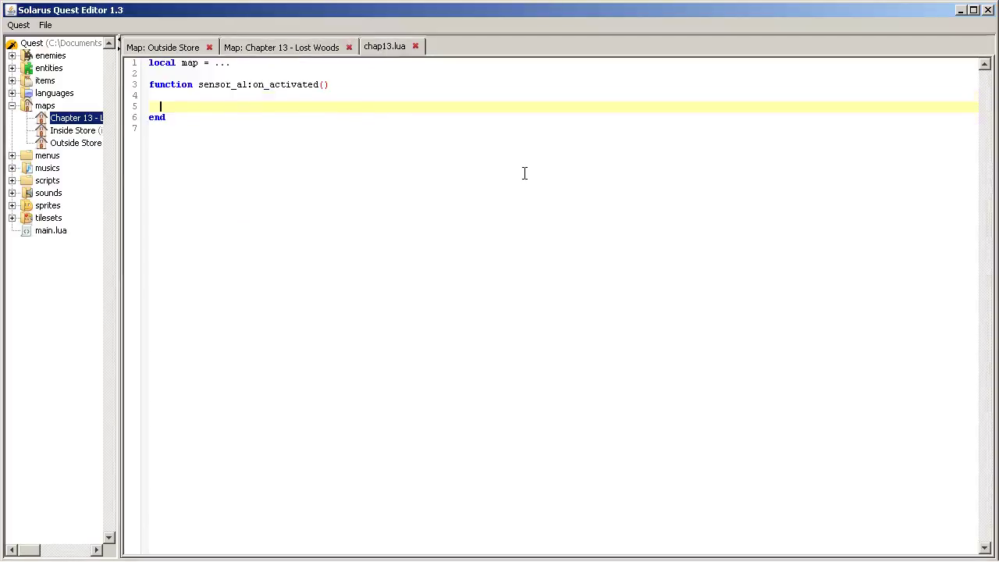
pyautogui.press('Up')
pyautogui.press('Down')
pyautogui.write('send_hero(sensor_')
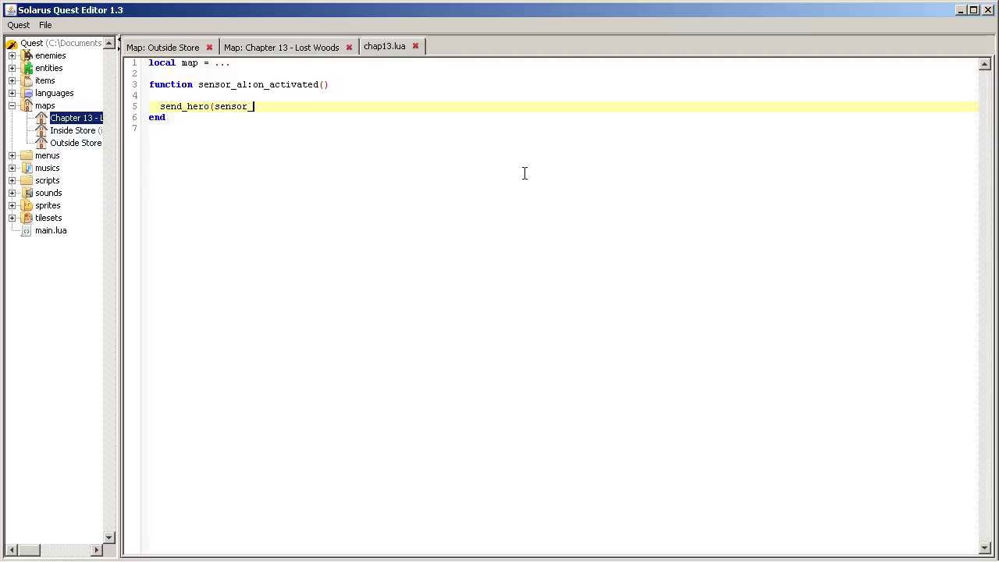
pyautogui.write('al, sensor')
pyautogui.write('_a2à')
pyautogui.write(')')
# Copy the sensor_a1 handler and paste two copies below it
pyautogui.click(223, 72)
pyautogui.moveTo(222, 72); pyautogui.dragTo(245, 196)
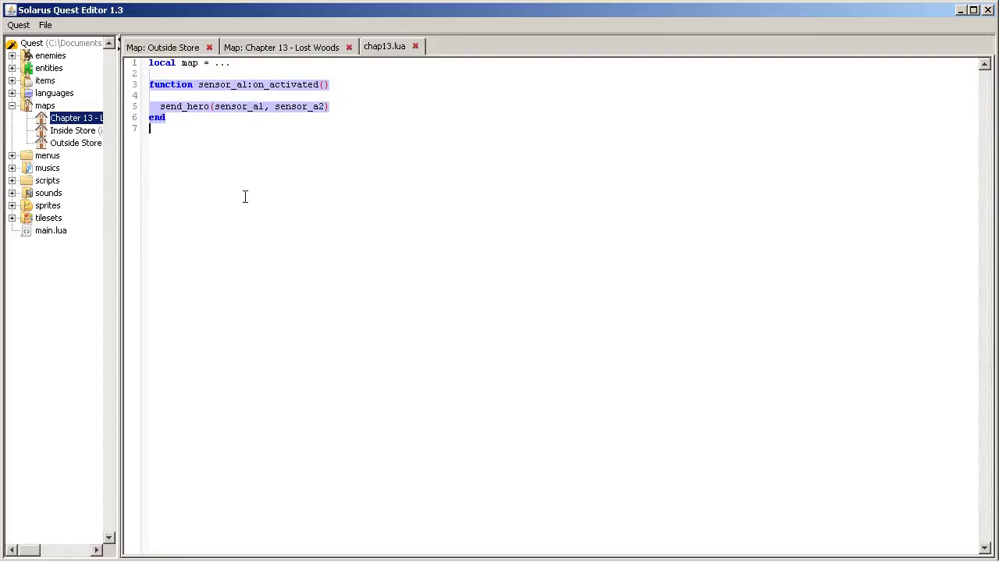
pyautogui.hotkey('ctrl', 'c')
pyautogui.click(261, 187)
pyautogui.hotkey('ctrl', 'v')
pyautogui.hotkey('ctrl', 'v')
# Change the second handler to sensor_b1 and sensor_b2, then move to the third handler's names
pyautogui.click(243, 139)
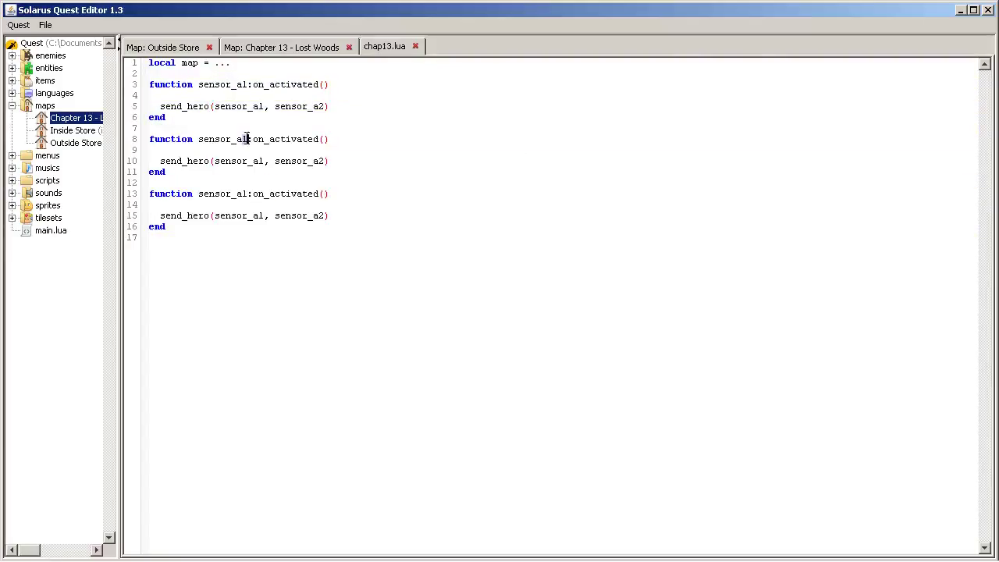
pyautogui.press('BackSpace')
pyautogui.write('b')
pyautogui.press('Down')
pyautogui.press('Down')
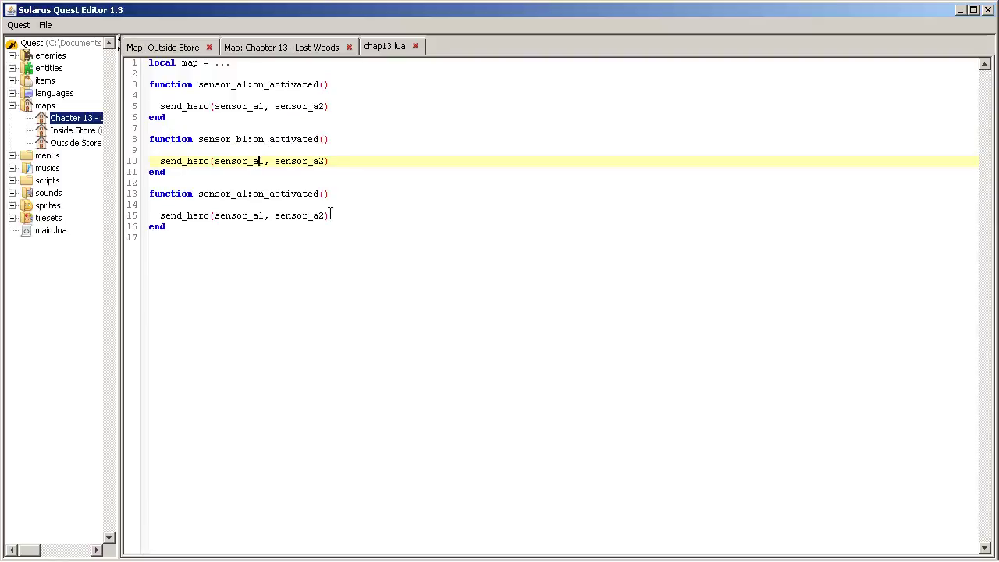
pyautogui.press('BackSpace')
pyautogui.write('b')
pyautogui.press('Down')
pyautogui.press('Down')
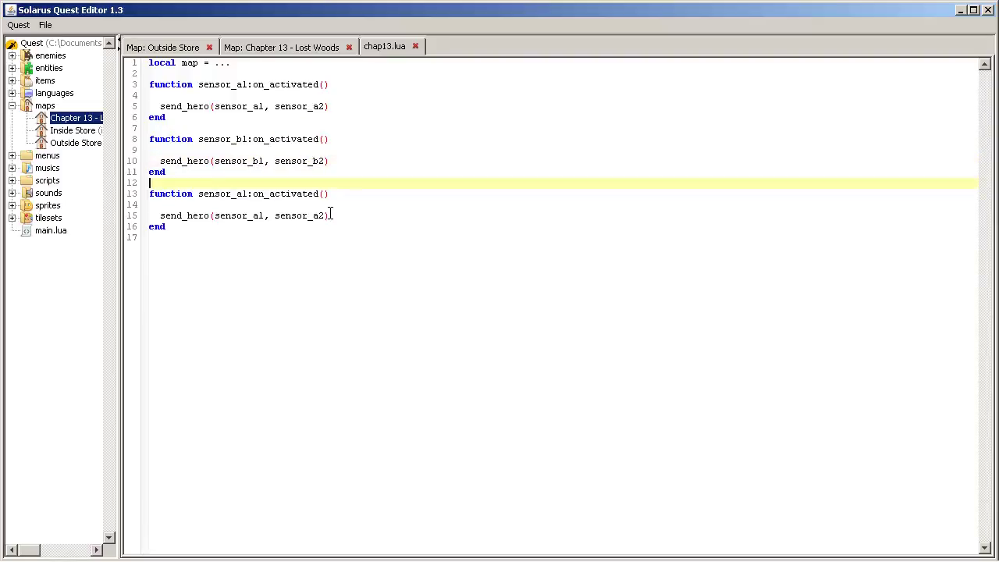
pyautogui.press('Down')
pyautogui.press('Left')
pyautogui.press('Left')
pyautogui.press('Left')
pyautogui.press('Left')
pyautogui.press('Left')
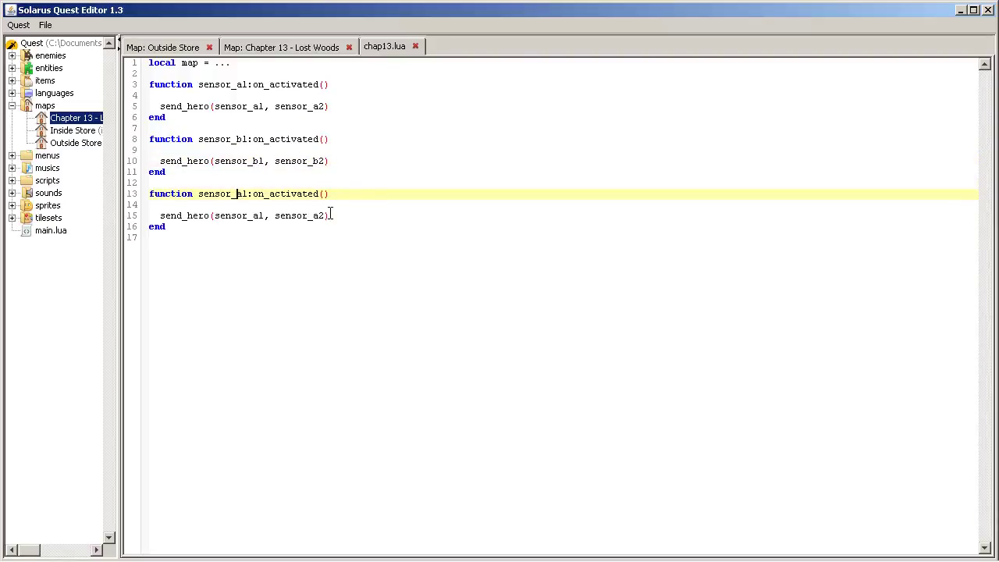
pyautogui.press('Down')
pyautogui.press('Down')
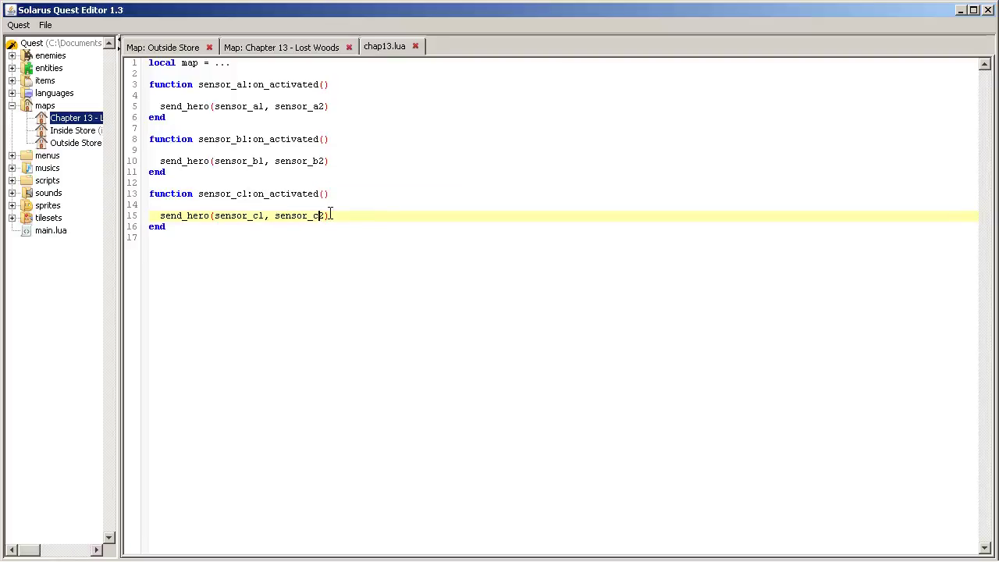
pyautogui.click(190, 73)
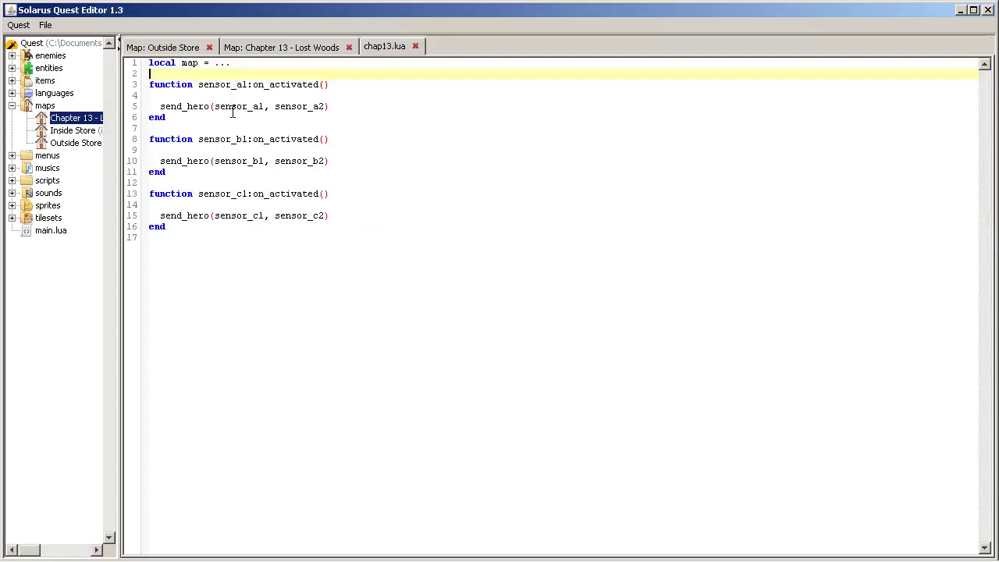
# Open a blank line after line 2 and type 'local send_hero'
pyautogui.moveTo(160, 109); pyautogui.dragTo(204, 110)
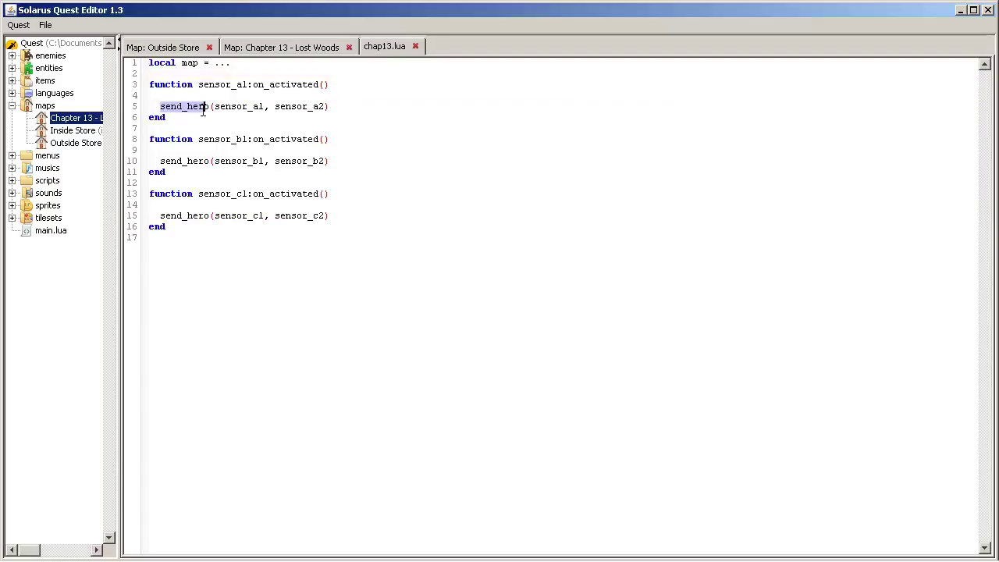
pyautogui.click(238, 74)
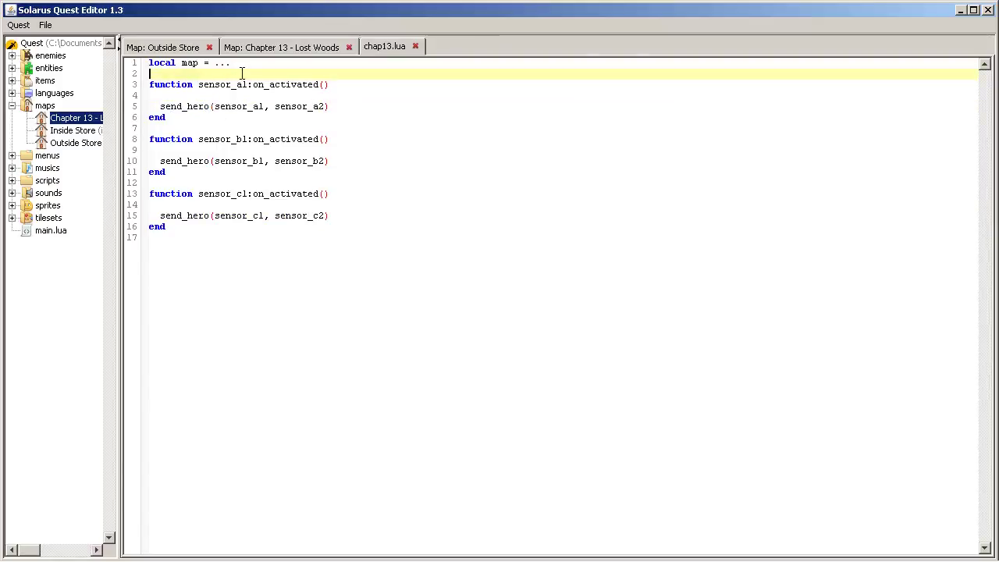
pyautogui.press('Return')
pyautogui.press('Return')
pyautogui.press('Up')
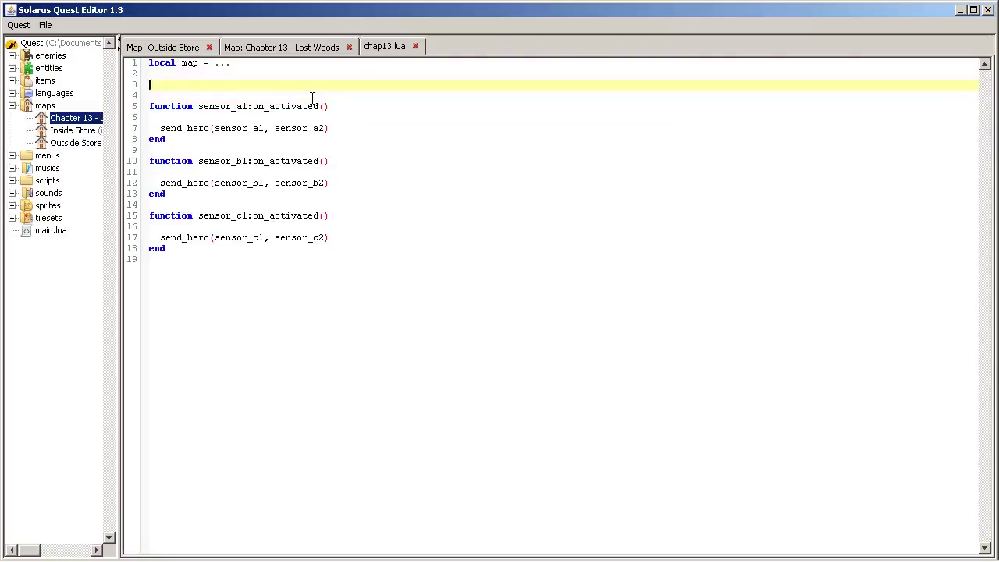
pyautogui.write('local ')
pyautogui.write('send_hero')
# Complete the header as local function send_hero(from_sensor, to_sensor) and close it with end
pyautogui.hotkey('ctrl', 'a')
pyautogui.click(507, 292)
pyautogui.click(267, 86)
pyautogui.click(182, 84)
pyautogui.write('fun')
pyautogui.write('ction ')
pyautogui.write('from_çse')
pyautogui.write('sensor')
pyautogui.write(', to_sensor')
pyautogui.write(')')
pyautogui.press('Return')
pyautogui.press('Return')
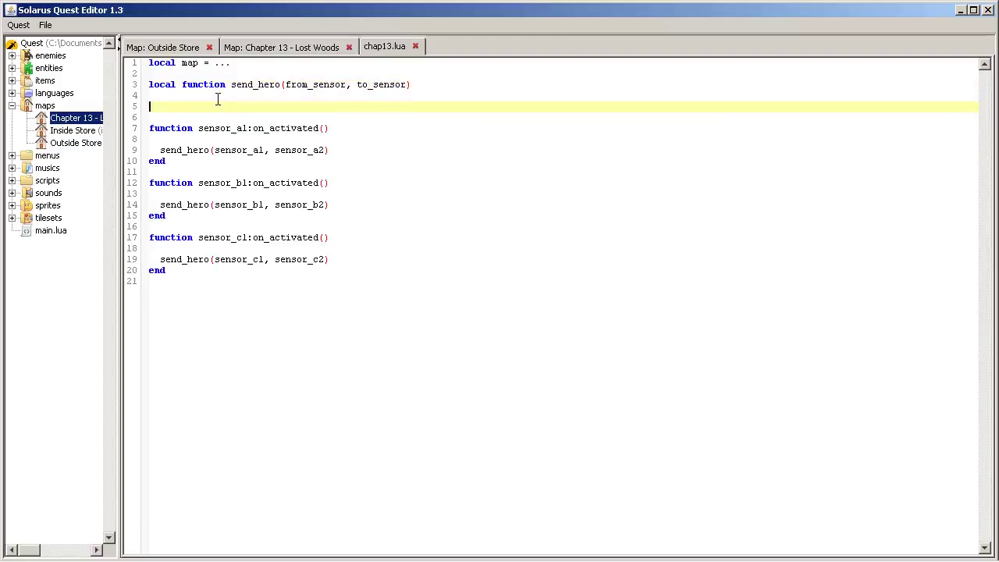
pyautogui.write('end')
pyautogui.moveTo(126, 78); pyautogui.dragTo(411, 86)
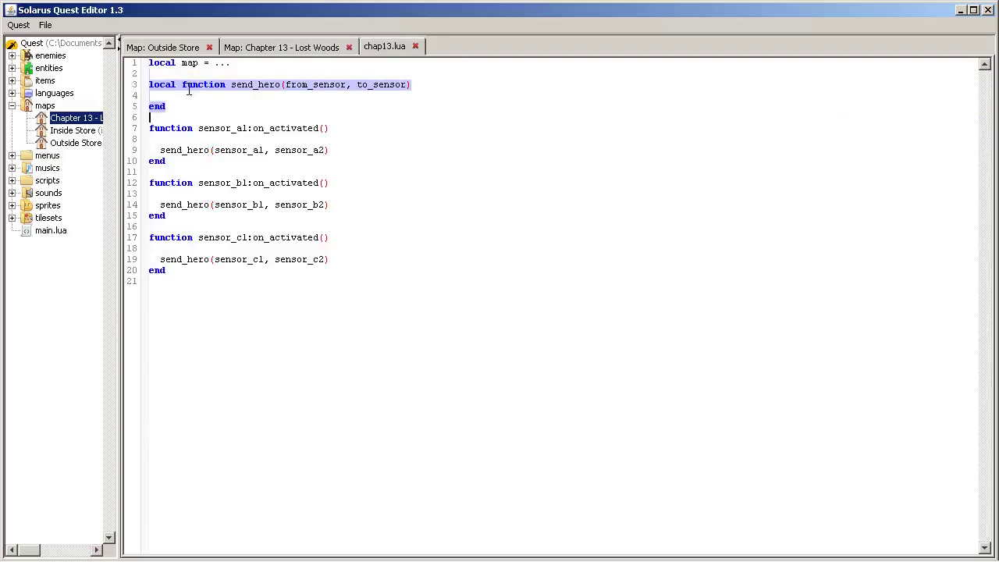
# Review the send_hero header: local, the function name, from_sensor and to_sensor
pyautogui.doubleClick(160, 83)
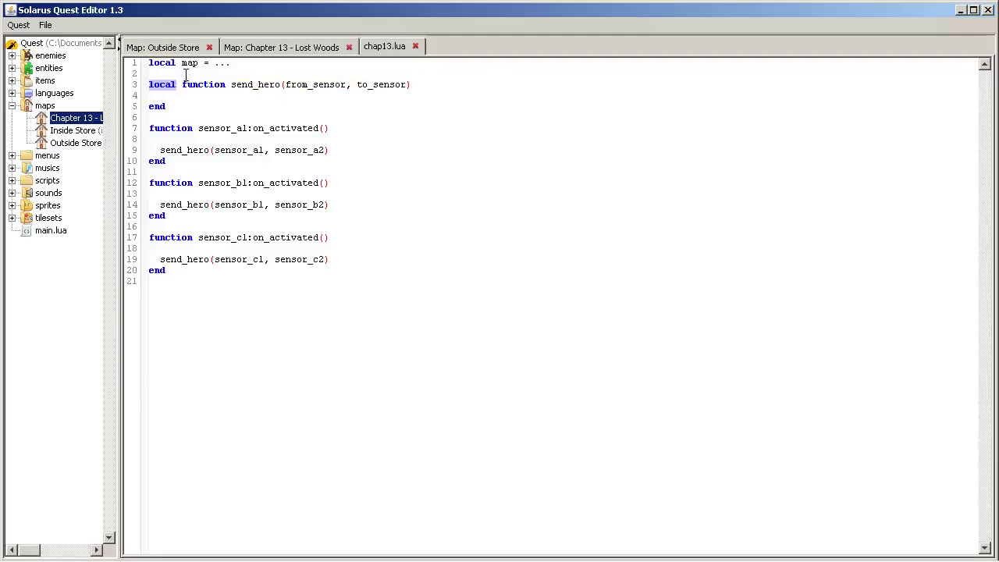
pyautogui.doubleClick(256, 83)
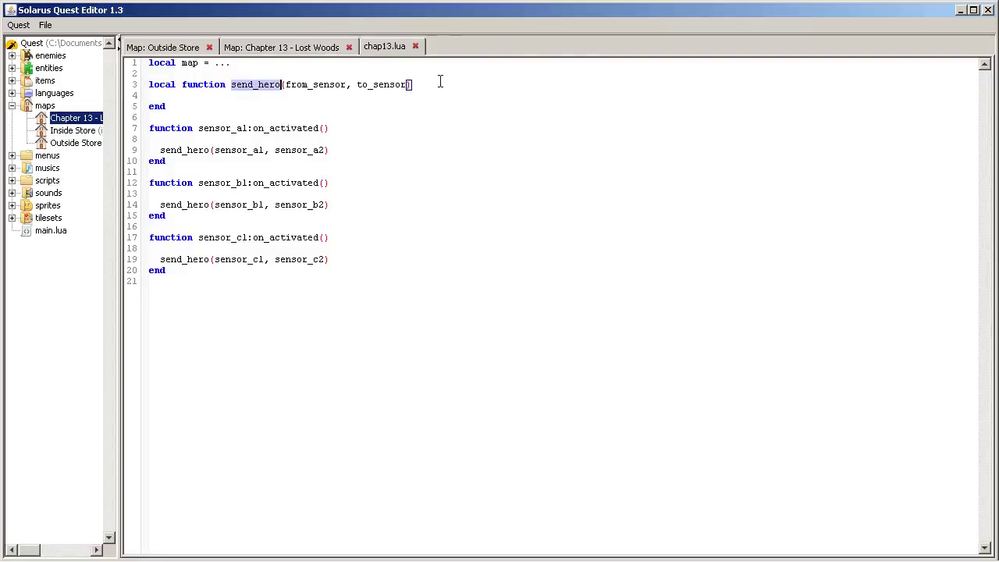
pyautogui.doubleClick(311, 83)
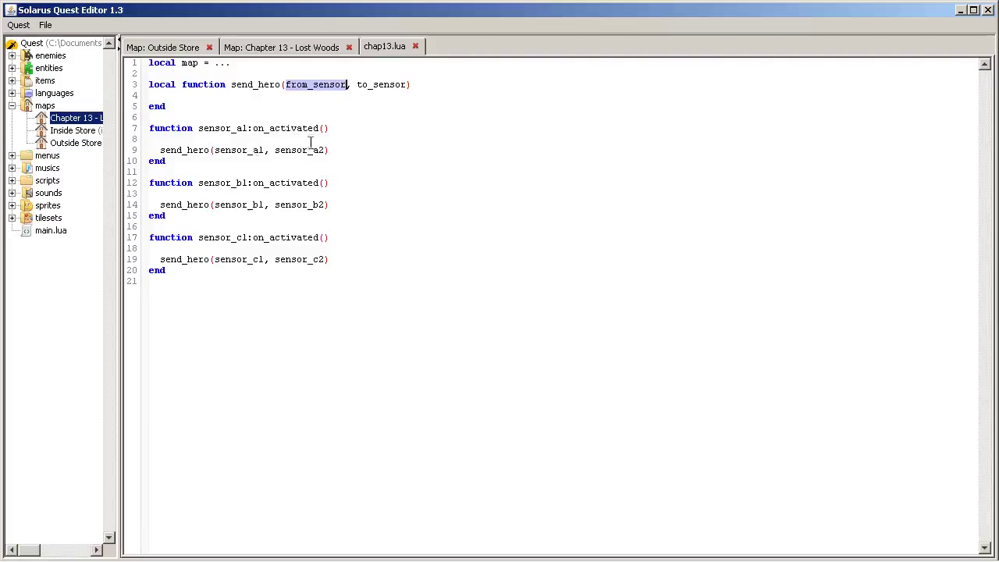
pyautogui.click(428, 86)
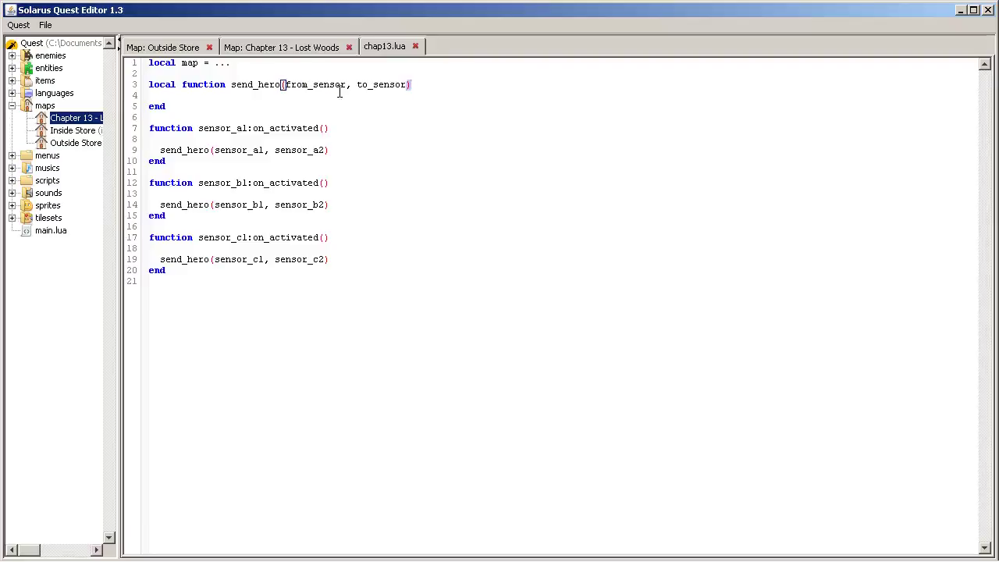
pyautogui.click(284, 97)
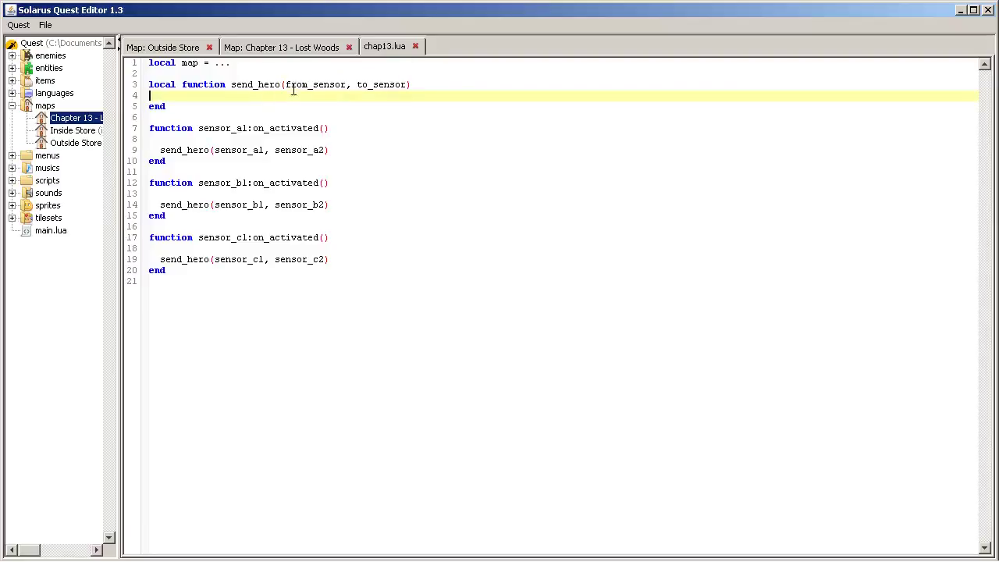
pyautogui.moveTo(286, 84); pyautogui.dragTo(411, 84)
pyautogui.click(355, 84)
pyautogui.click(423, 84)
pyautogui.click(381, 104)
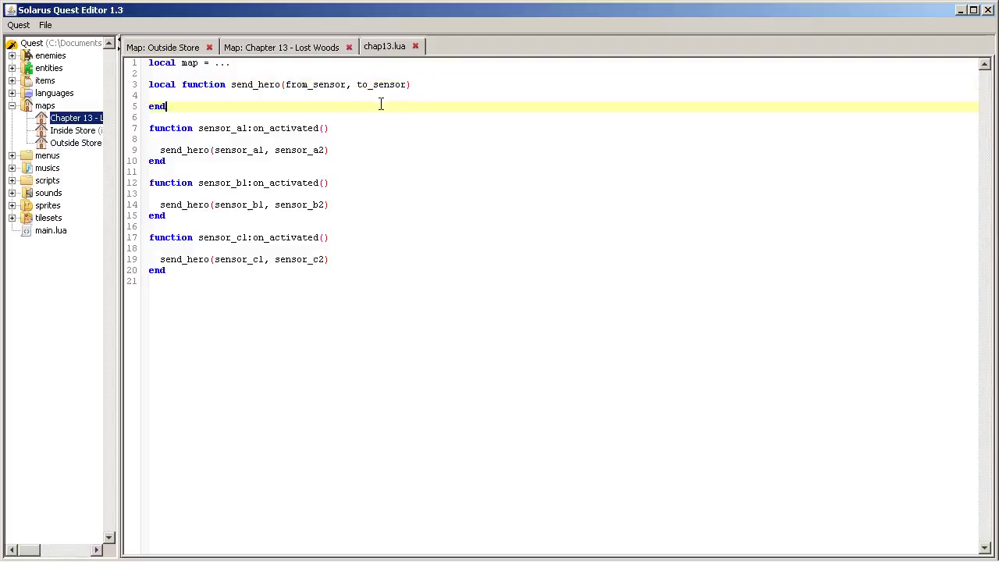
# Compare the sensor_a1:on_activated header on line 7 with send_hero on line 3
pyautogui.click(149, 128)
pyautogui.click(161, 100)
pyautogui.click(154, 84)
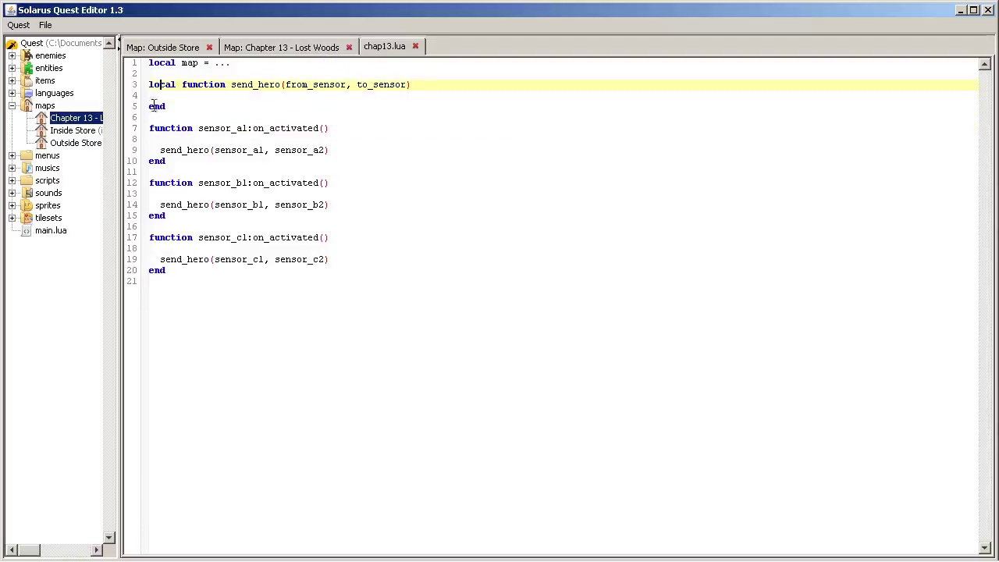
pyautogui.moveTo(150, 128); pyautogui.dragTo(416, 138)
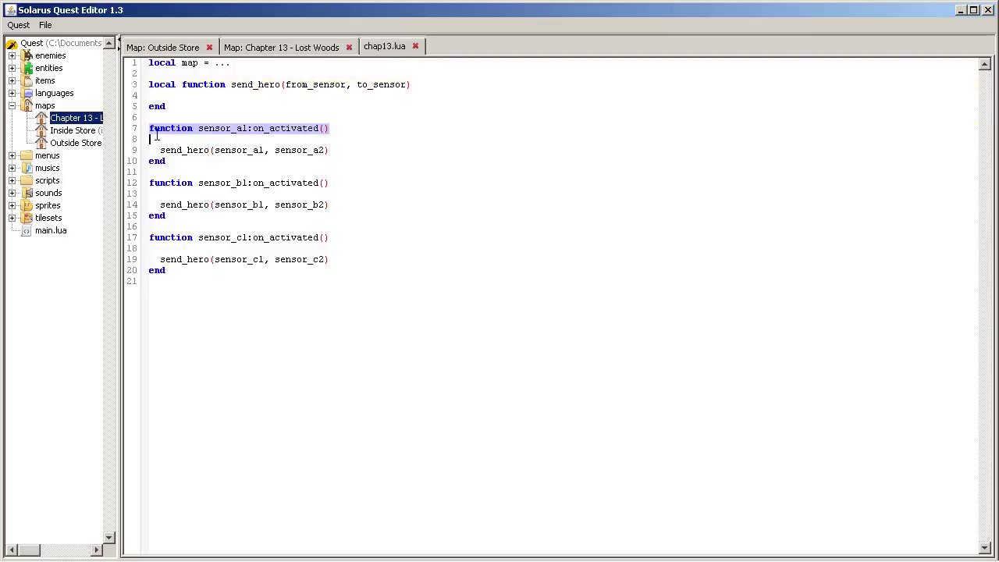
pyautogui.click(263, 128)
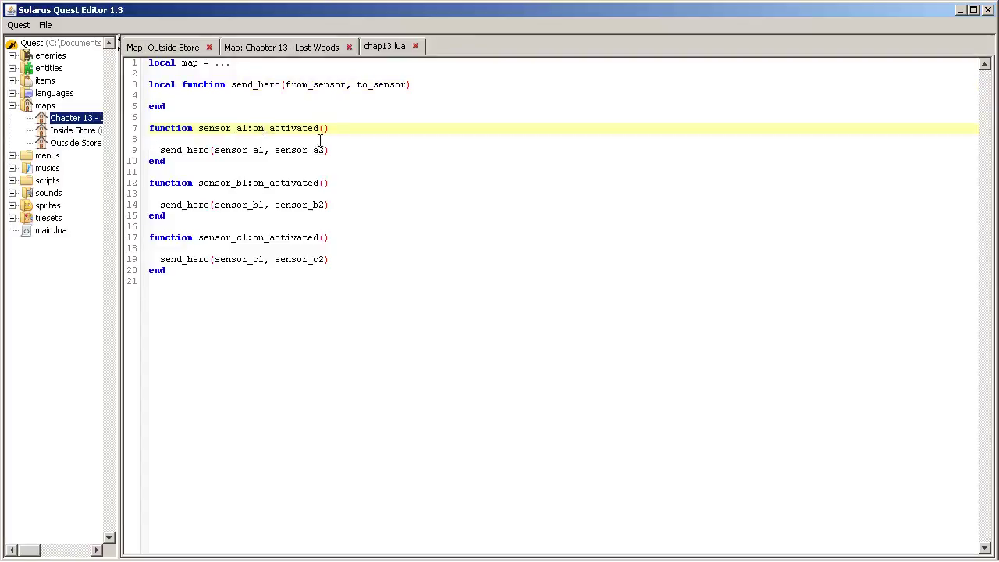
pyautogui.moveTo(253, 128); pyautogui.dragTo(319, 129)
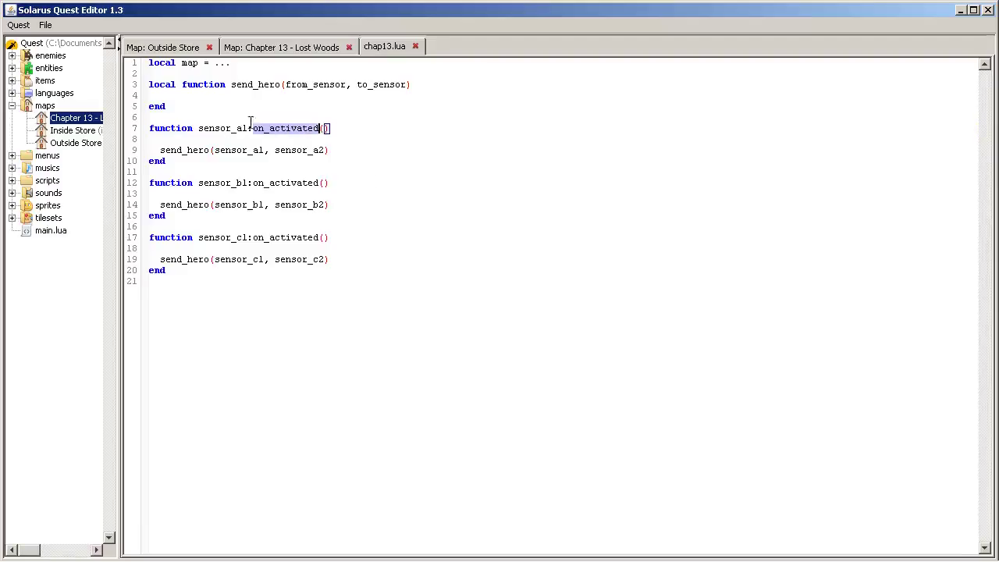
pyautogui.moveTo(198, 128); pyautogui.dragTo(247, 128)
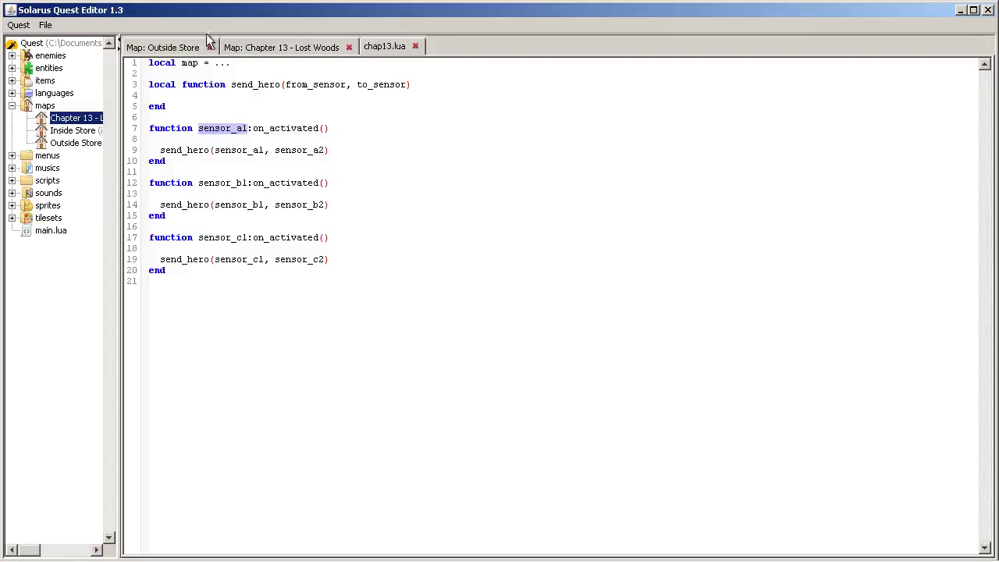
pyautogui.moveTo(231, 84); pyautogui.dragTo(282, 84)
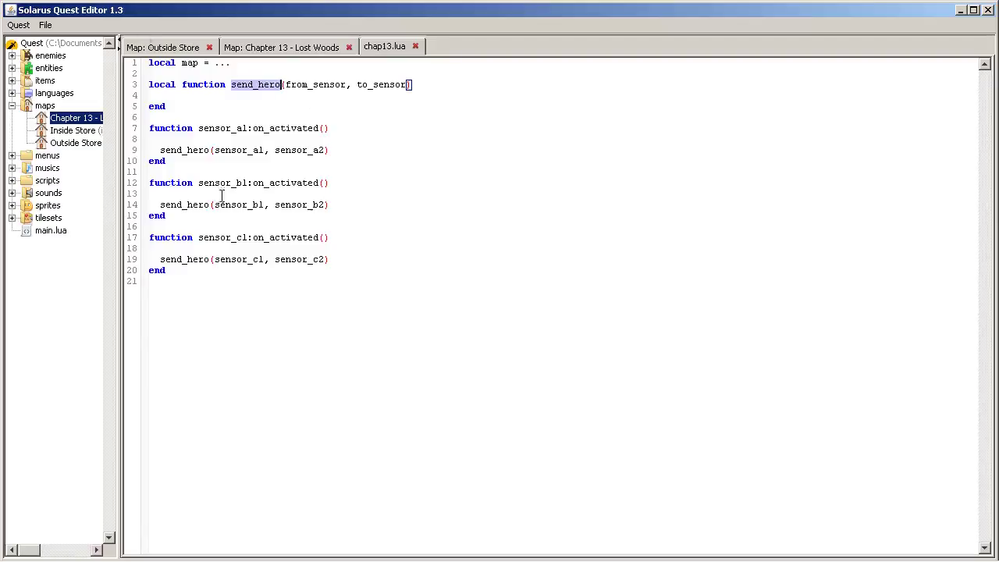
# Retype 'local' on line 3 and add a second blank body line before end
pyautogui.doubleClick(170, 88)
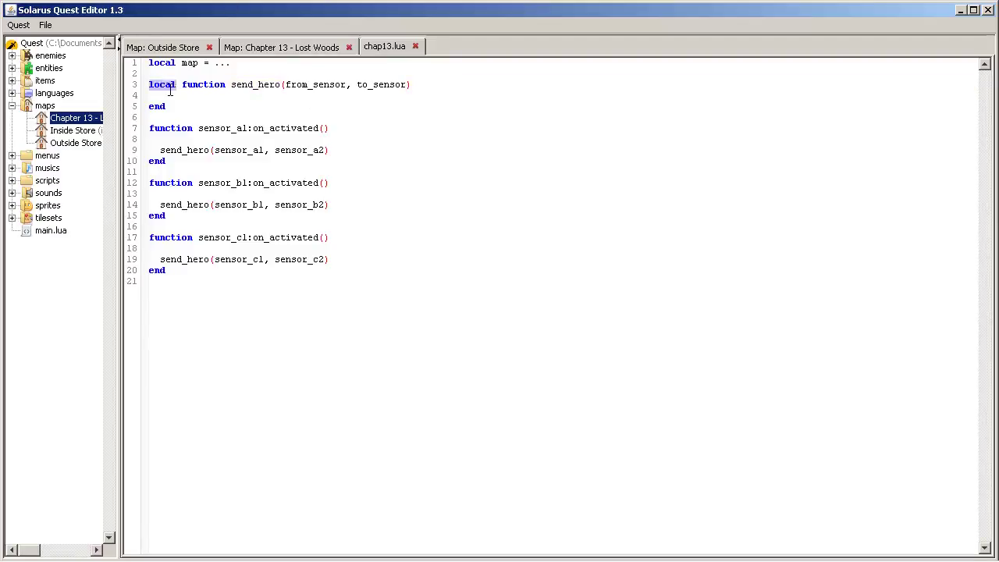
pyautogui.press('Delete')
pyautogui.press('Delete')
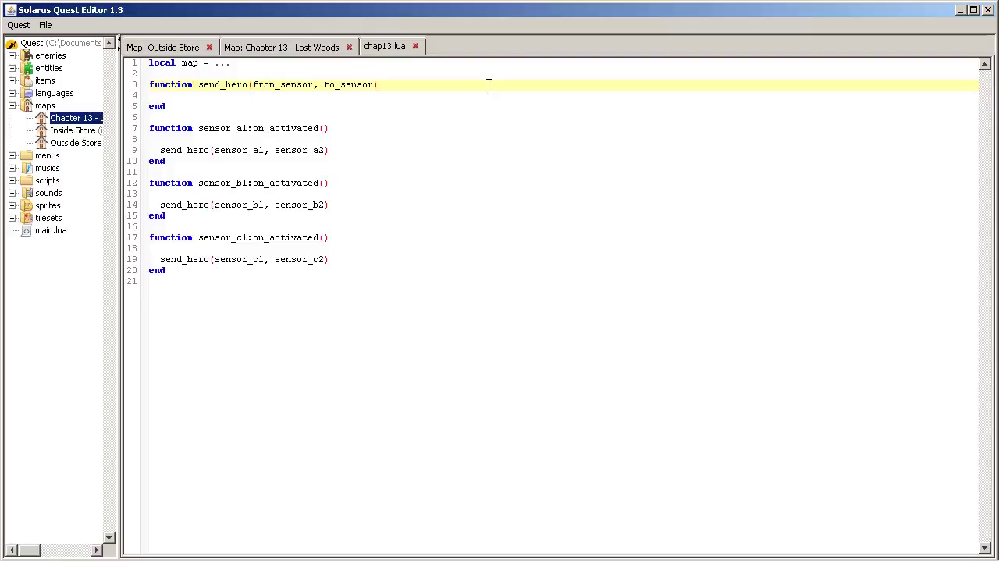
pyautogui.write('local')
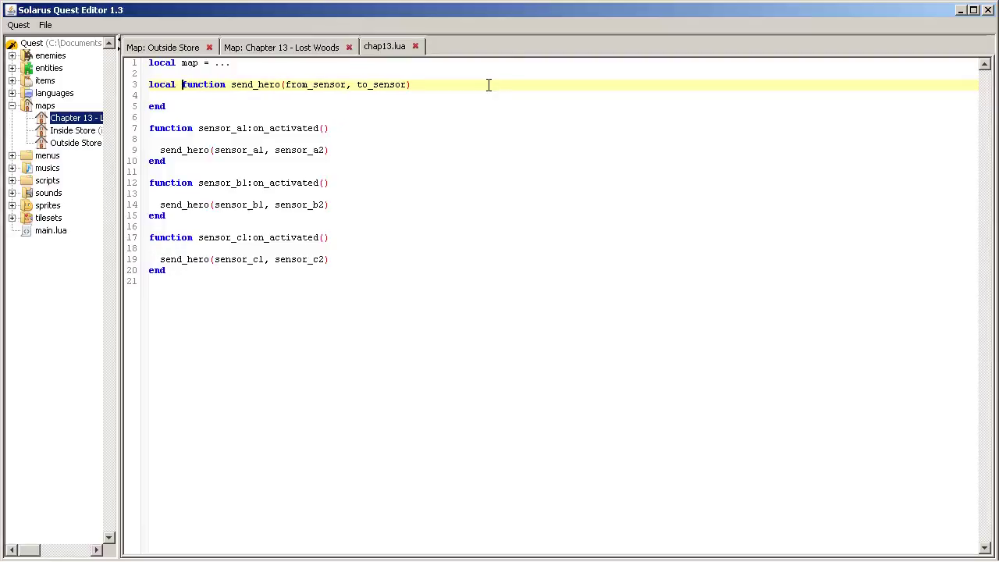
pyautogui.press('Down')
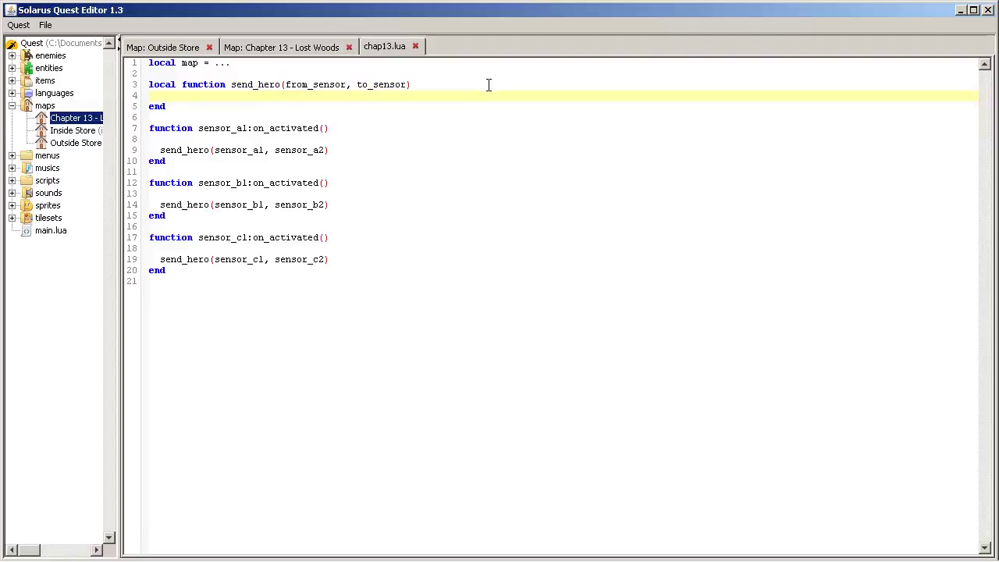
pyautogui.press('Return')
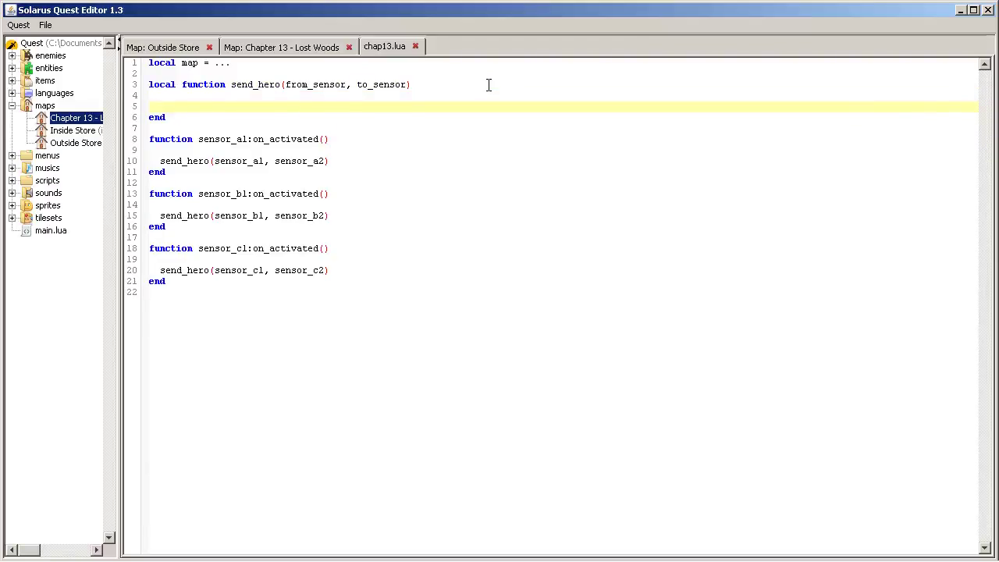
# Type 'local hero_x, hero_y = hero' on line 5 of send_hero
pyautogui.write('local hero_x,')
pyautogui.press('BackSpace')
pyautogui.press('BackSpace')
pyautogui.write('hero_x;  heroè')
pyautogui.click(252, 49)
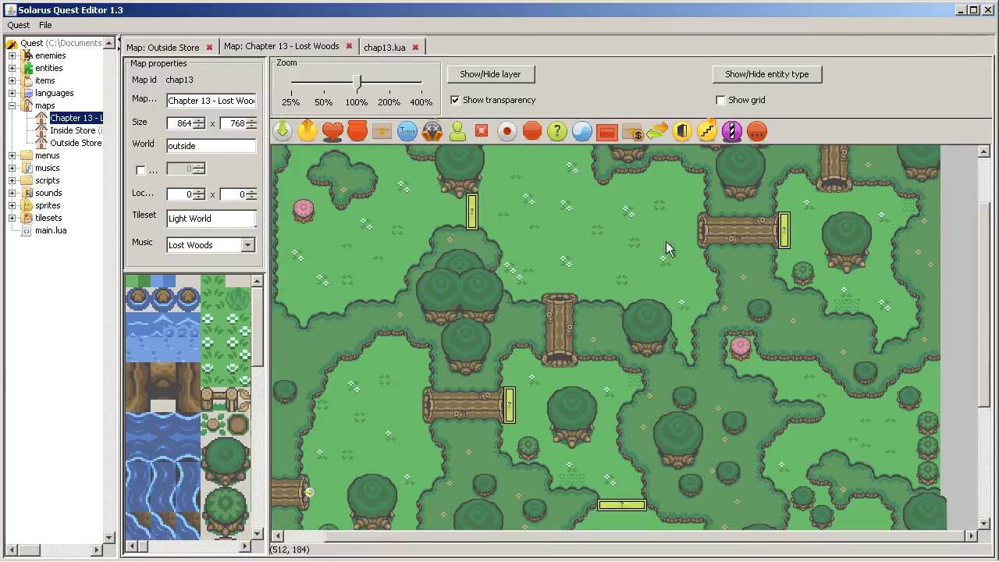
pyautogui.click(398, 49)
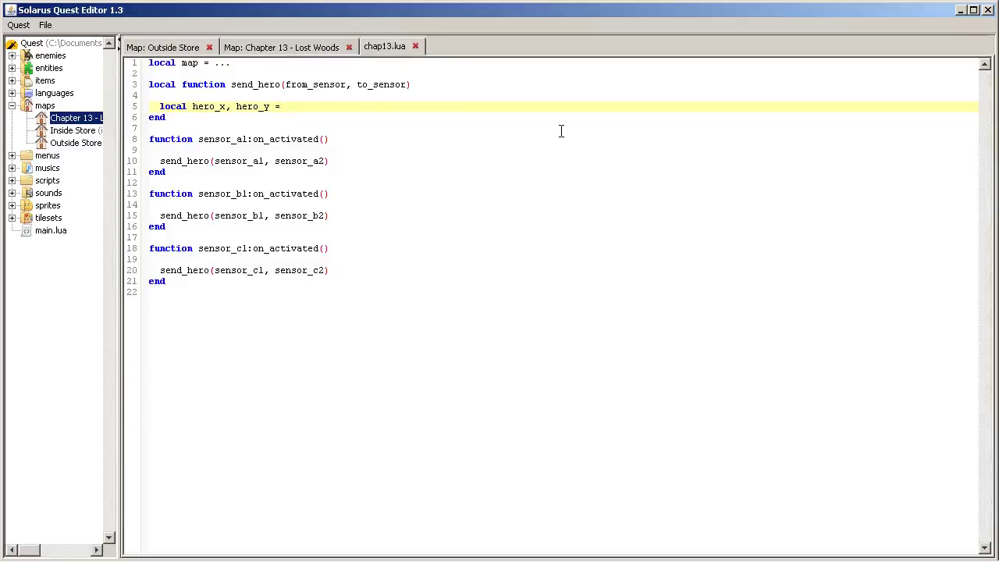
pyautogui.write('hero')
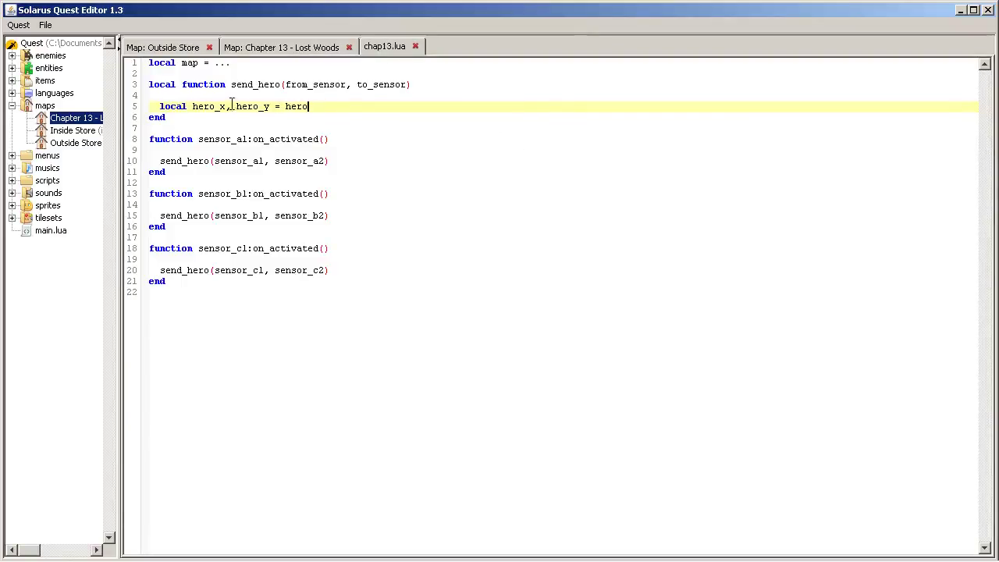
# Finish line 5 as hero:get_position() and start a new line below it
pyautogui.doubleClick(293, 105)
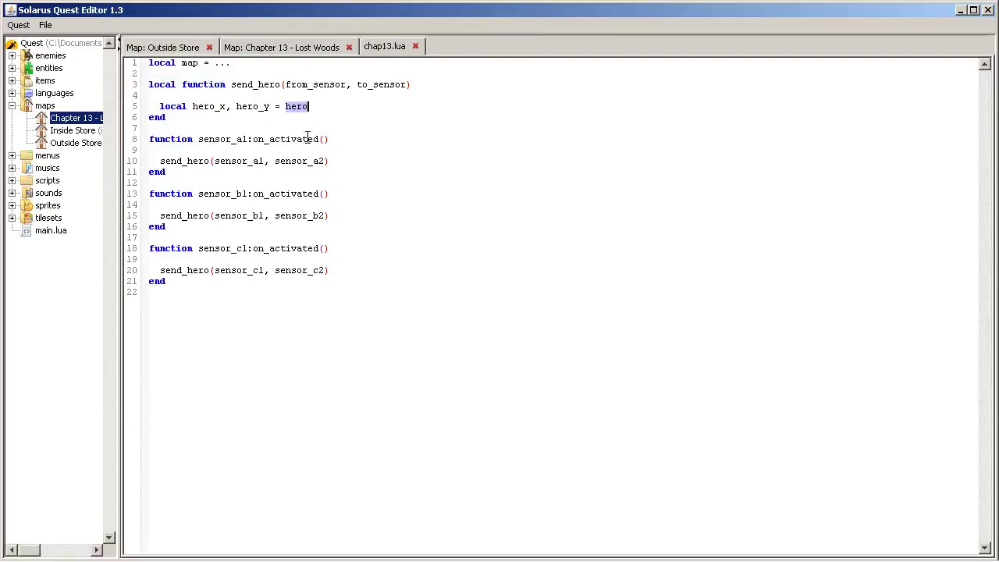
pyautogui.click(287, 105)
pyautogui.doubleClick(287, 105)
pyautogui.click(312, 106)
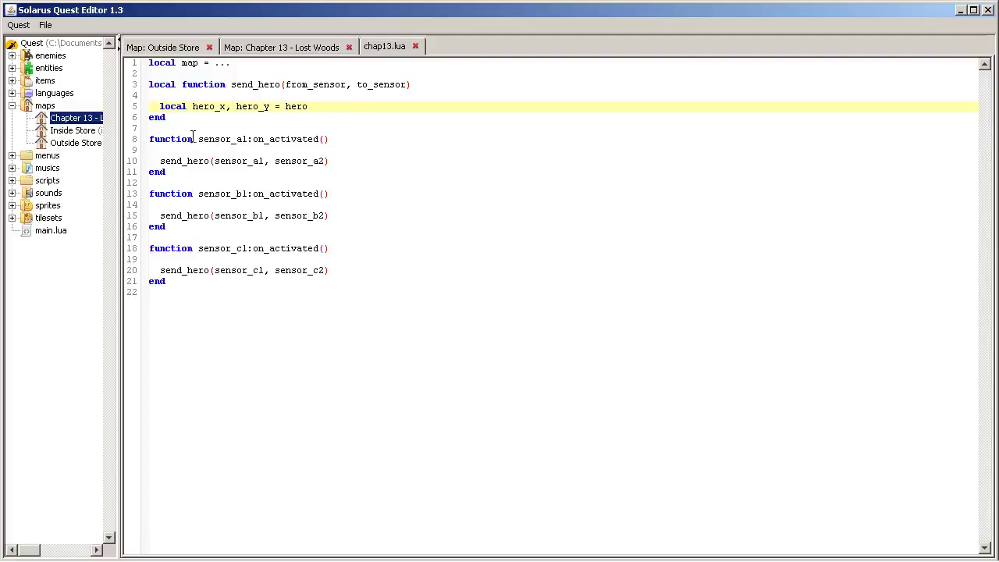
pyautogui.moveTo(197, 139); pyautogui.dragTo(249, 139)
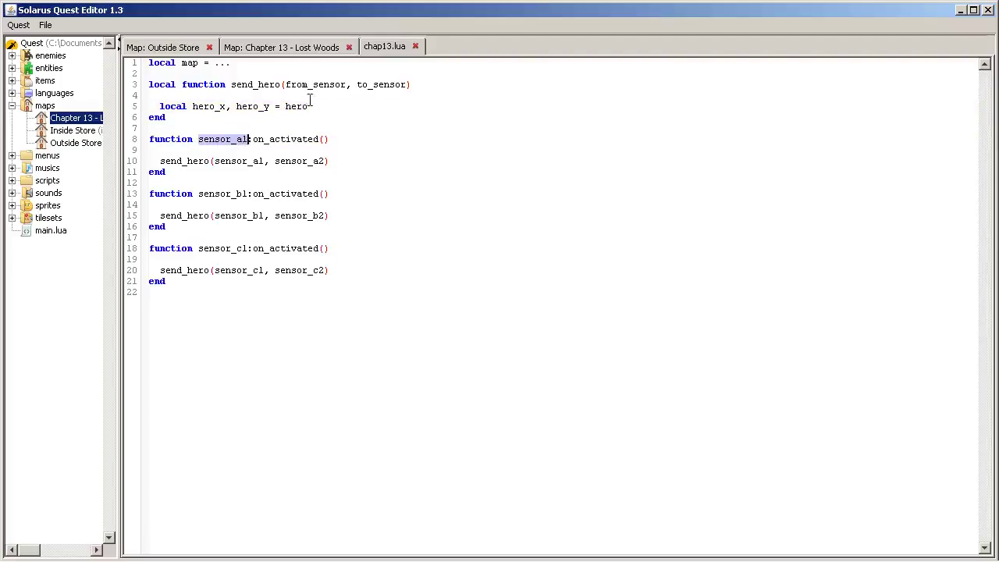
pyautogui.click(330, 106)
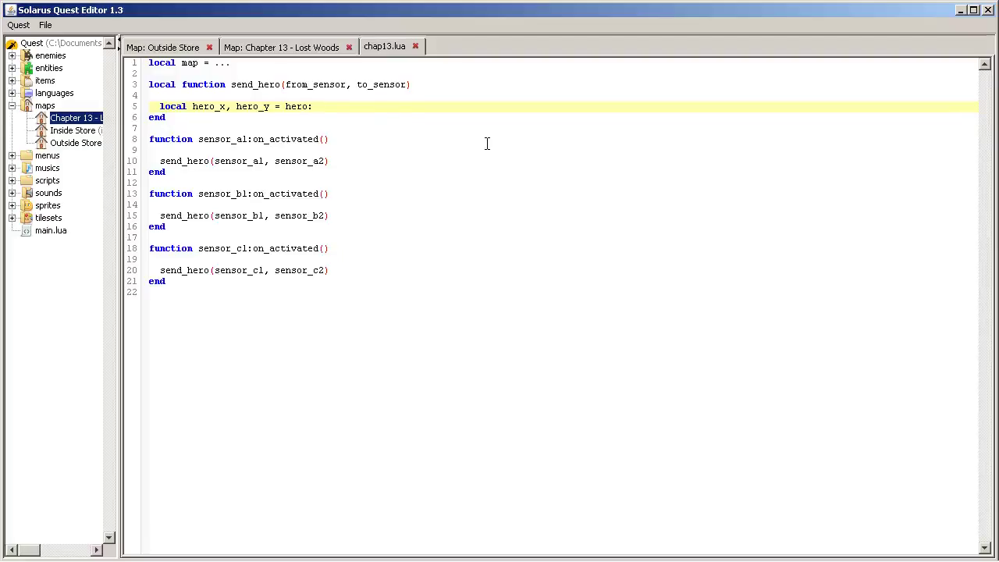
pyautogui.write('t_position()')
pyautogui.click(270, 107)
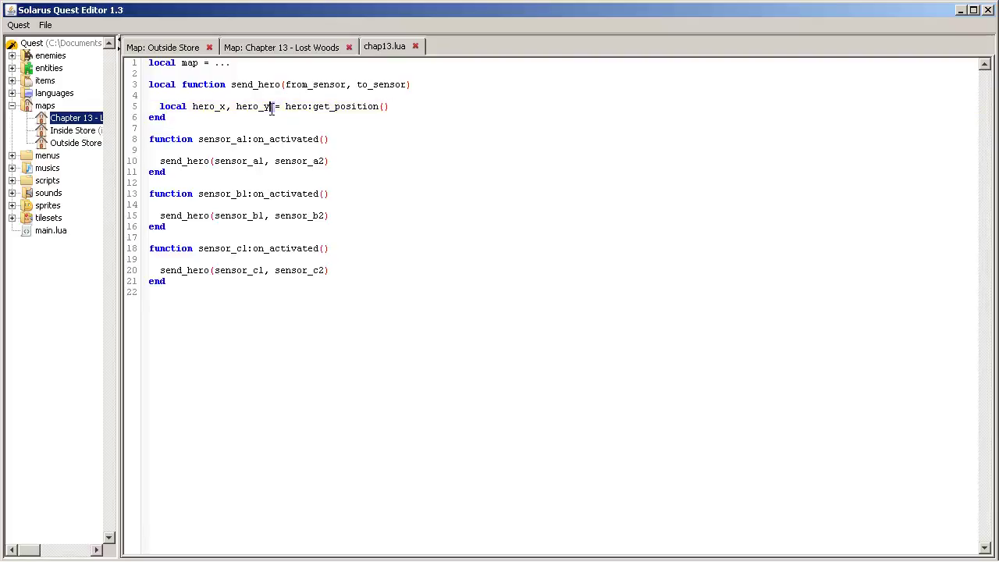
pyautogui.click(390, 106)
pyautogui.press('Return')
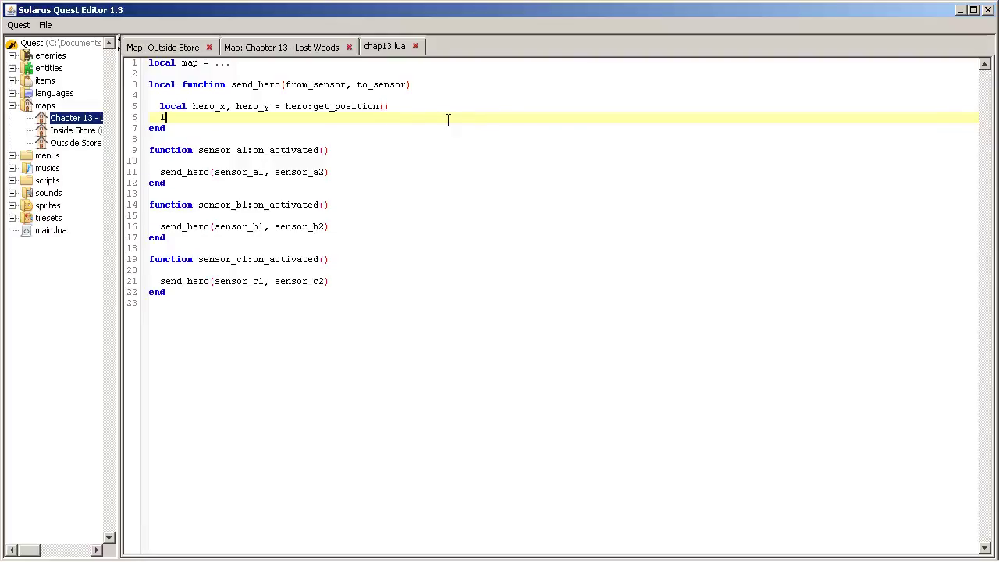
# Write 'local from_sensor_x, from_sensor_y = from_sensor:get_position()' on line 6 and copy it
pyautogui.write('ocal from_sen')
pyautogui.press('BackSpace')
pyautogui.press('BackSpace')
pyautogui.press('BackSpace')
pyautogui.write('from_sensor ')
pyautogui.write('x, from_sensor_y = fro')
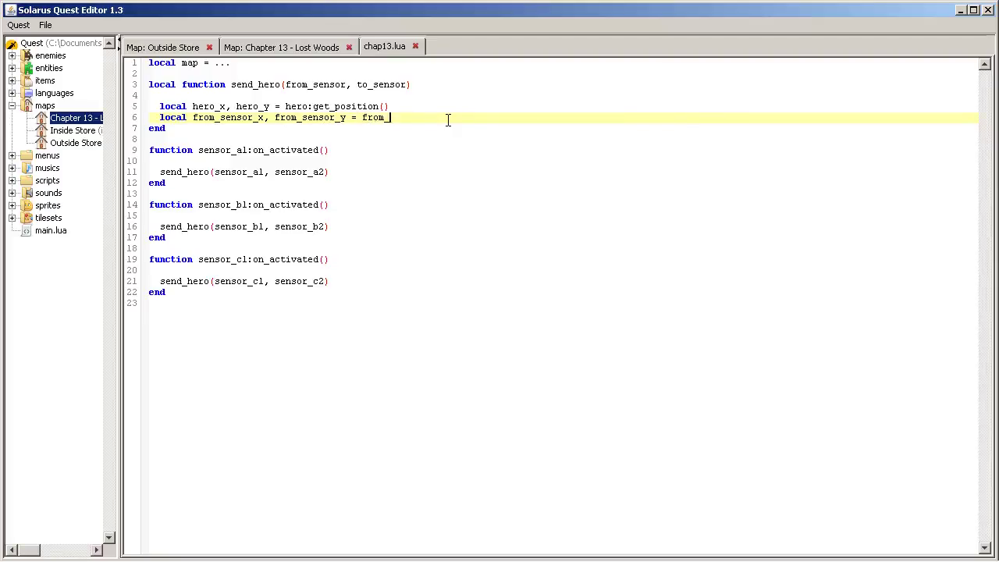
pyautogui.write('m_sensor:get_position(')
pyautogui.press('End')
pyautogui.hotkey('shift', 'Home')
pyautogui.hotkey('ctrl', 'c')
# Add line 7 'local to_sensor_x, to_sensor_y = to_sensor:get_position()', followed by a blank line
pyautogui.press('End')
pyautogui.press('Return')
pyautogui.hotkey('ctrl', 'v')
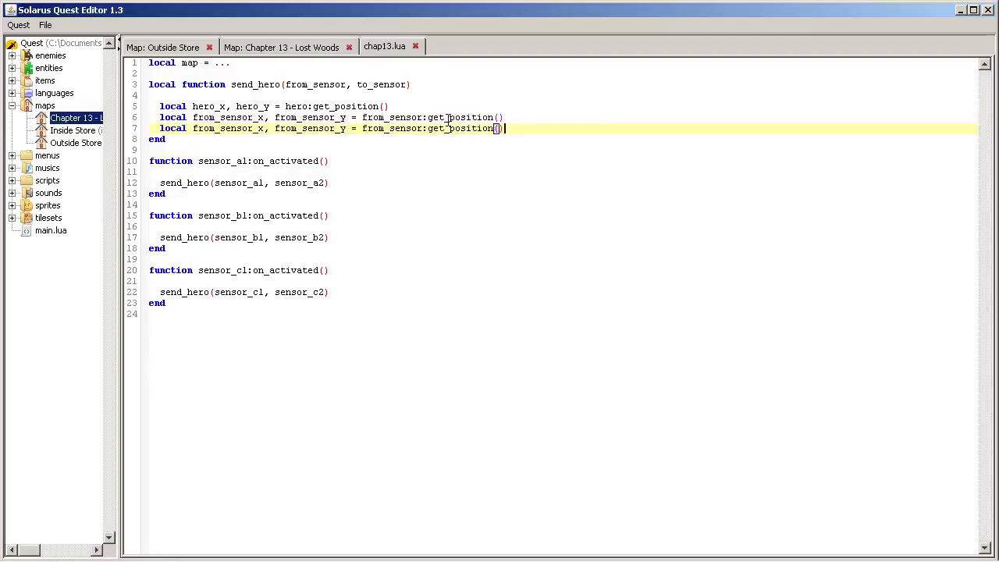
pyautogui.hotkey('ctrl', 'Left')
pyautogui.hotkey('ctrl', 'Left')
pyautogui.hotkey('ctrl', 'Left')
pyautogui.press('BackSpace')
pyautogui.press('BackSpace')
pyautogui.press('BackSpace')
pyautogui.press('BackSpace')
pyautogui.write('to')
pyautogui.press('BackSpace')
pyautogui.press('BackSpace')
pyautogui.press('BackSpace')
pyautogui.press('BackSpace')
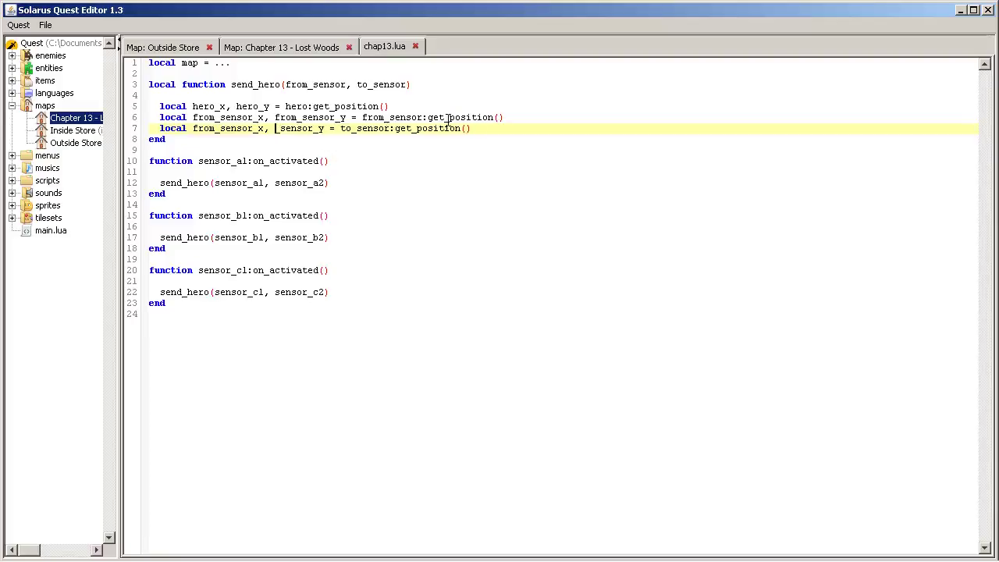
pyautogui.write('to')
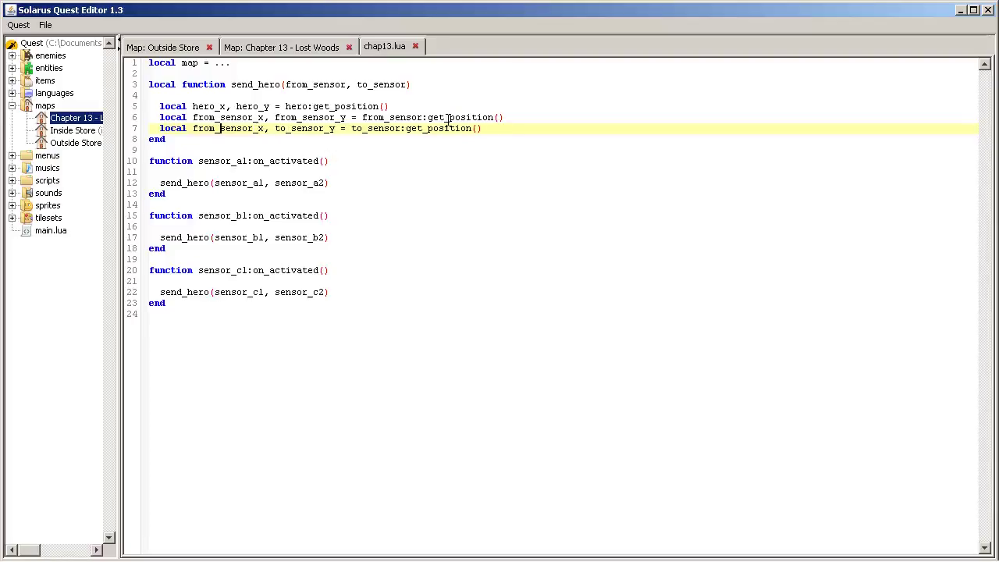
pyautogui.press('BackSpace')
pyautogui.press('BackSpace')
pyautogui.press('BackSpace')
pyautogui.press('BackSpace')
pyautogui.write('to')
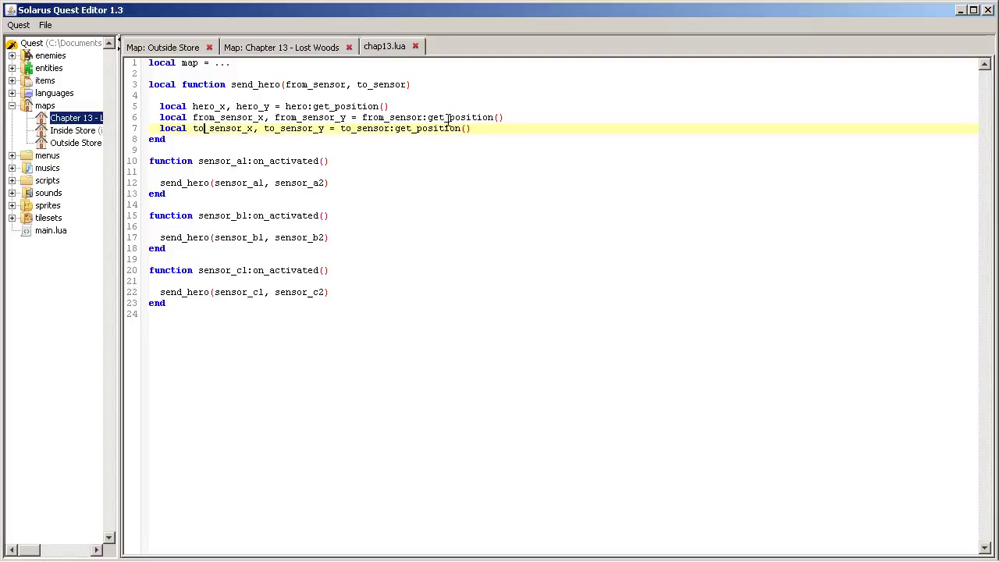
pyautogui.press('Return')
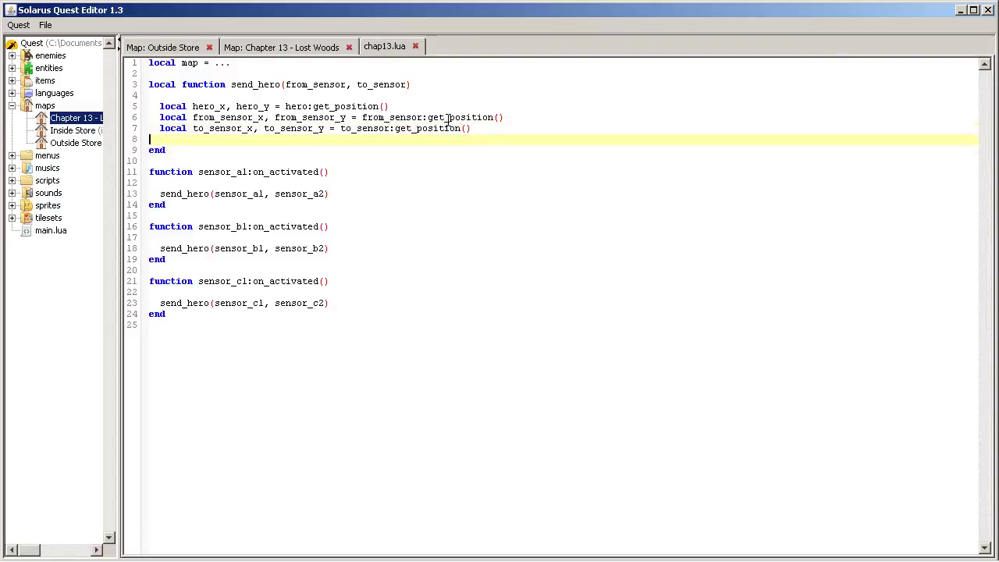
# Add the indented line 'hero_x = hero_x + to_sensor_x - from_sensor_x' as line 9
pyautogui.press('Return')
pyautogui.press('Tab')
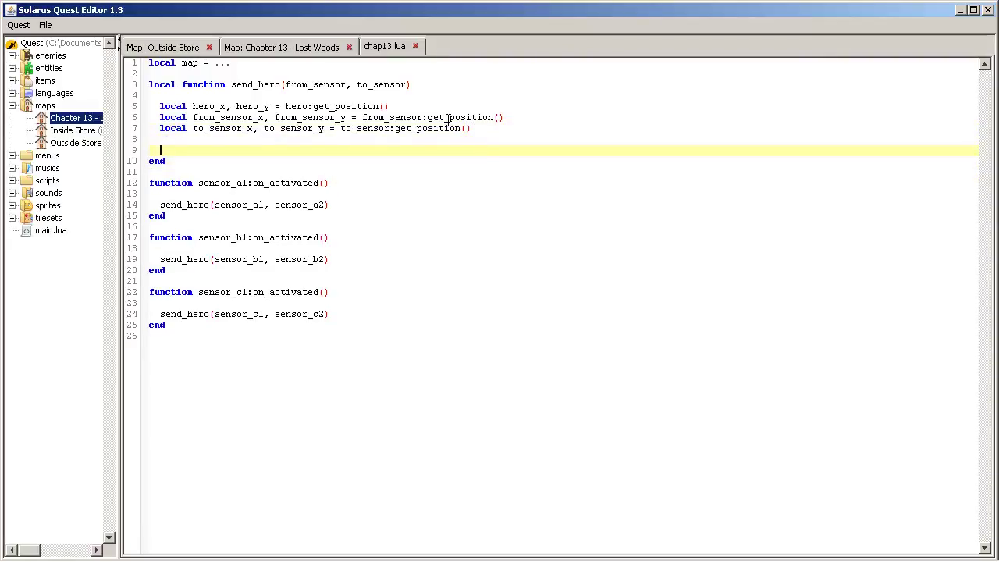
pyautogui.write('hero_x = hero_x + to_sensor_x - from_sensor_x')
# Duplicate it as line 10 with hero_y replacing hero_x
pyautogui.hotkey('shift', 'Up')
pyautogui.hotkey('shift', 'Down')
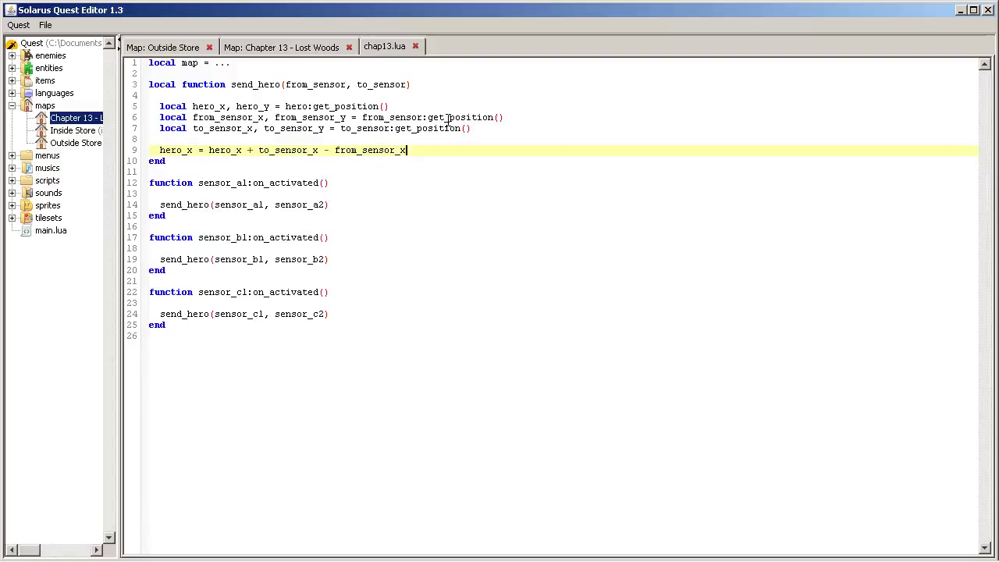
pyautogui.hotkey('ctrl', 'v')
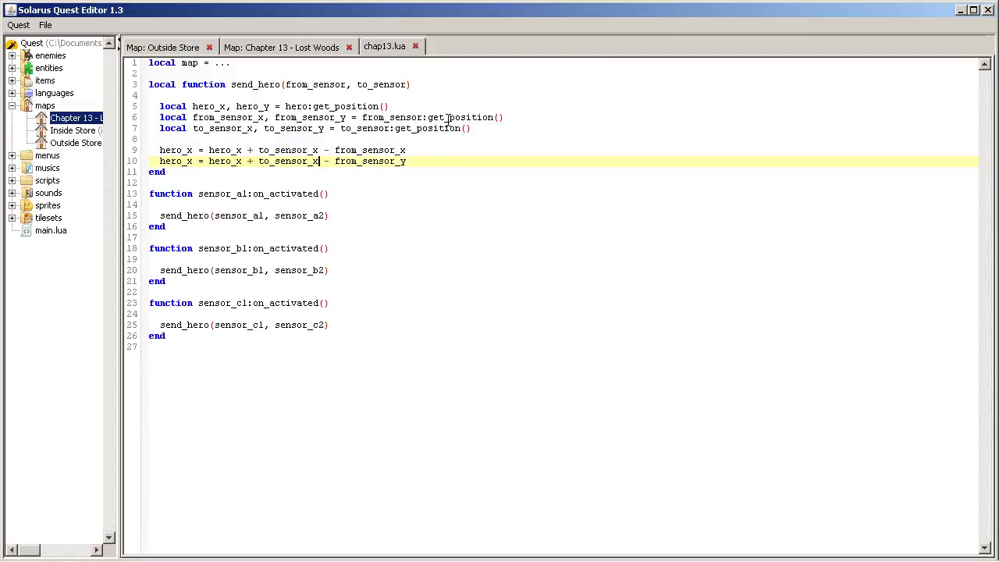
pyautogui.press('BackSpace')
pyautogui.write('y')
pyautogui.press('Delete')
pyautogui.write('y')
pyautogui.moveTo(193, 106); pyautogui.dragTo(271, 108)
pyautogui.click(271, 106)
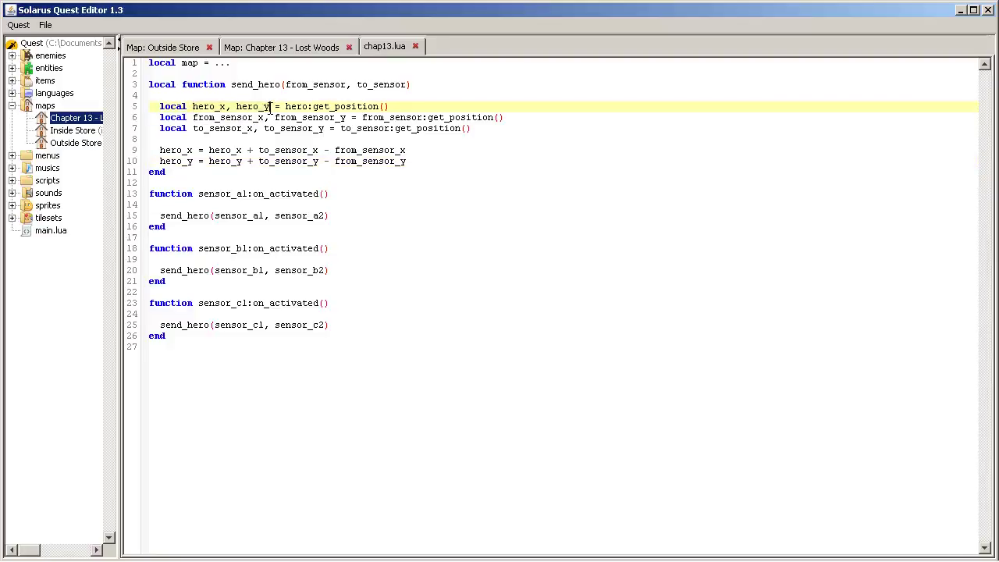
pyautogui.click(437, 160)
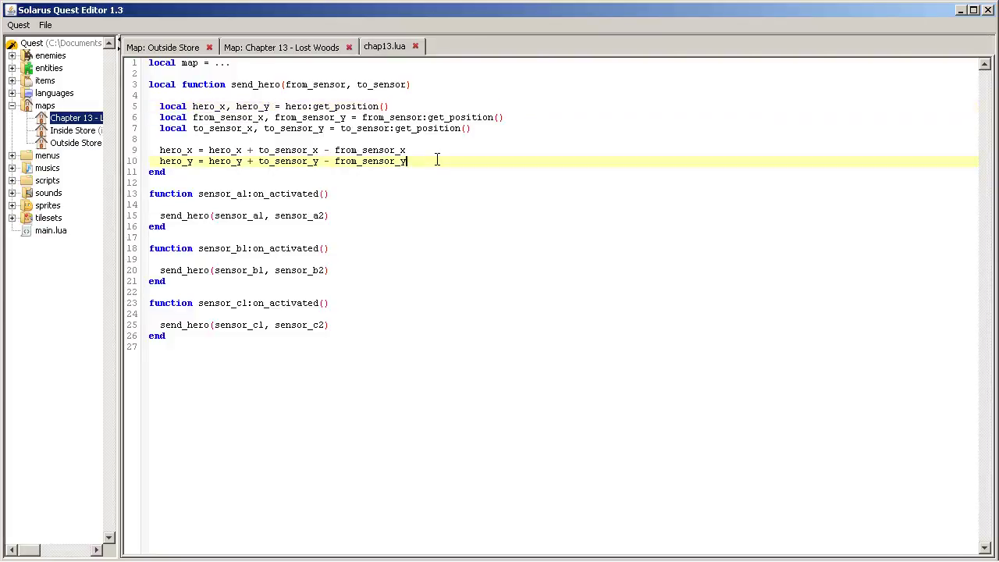
# Add 'hero:set_position(hero_x, hero_y)' after line 10 and save chap13.lua
pyautogui.press('Return')
pyautogui.write('h')
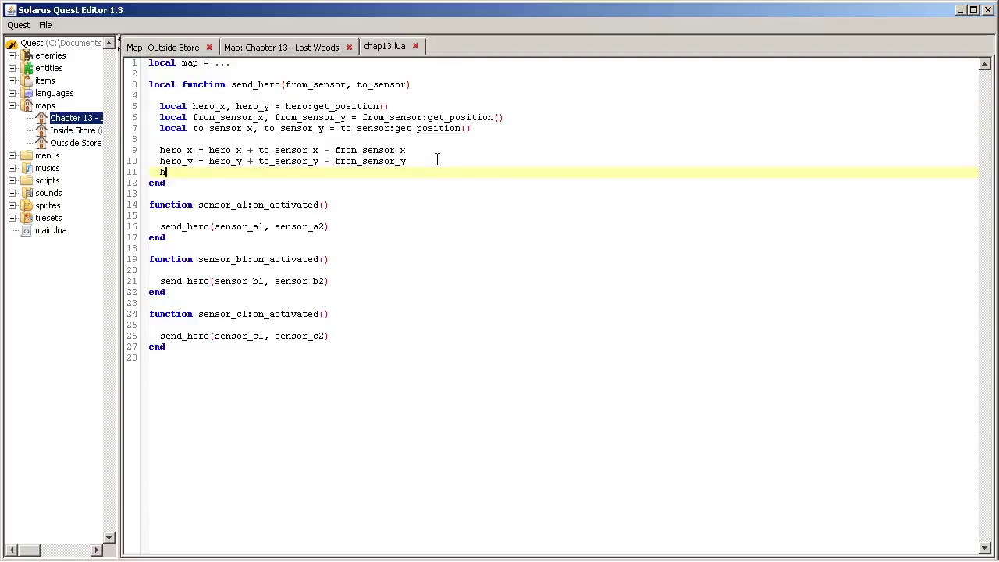
pyautogui.write('ero:set_position(hero_x, hero_y')
pyautogui.write(')')
pyautogui.click(46, 25)
pyautogui.click(74, 83)
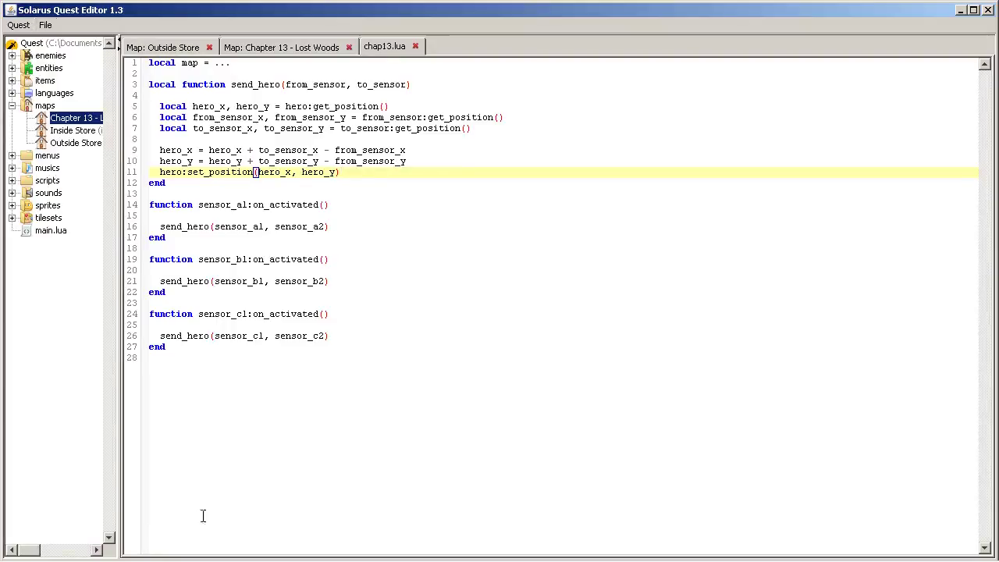
# Launch Chrome and open the Solarus Lua API Map entities page
pyautogui.click(31, 552)
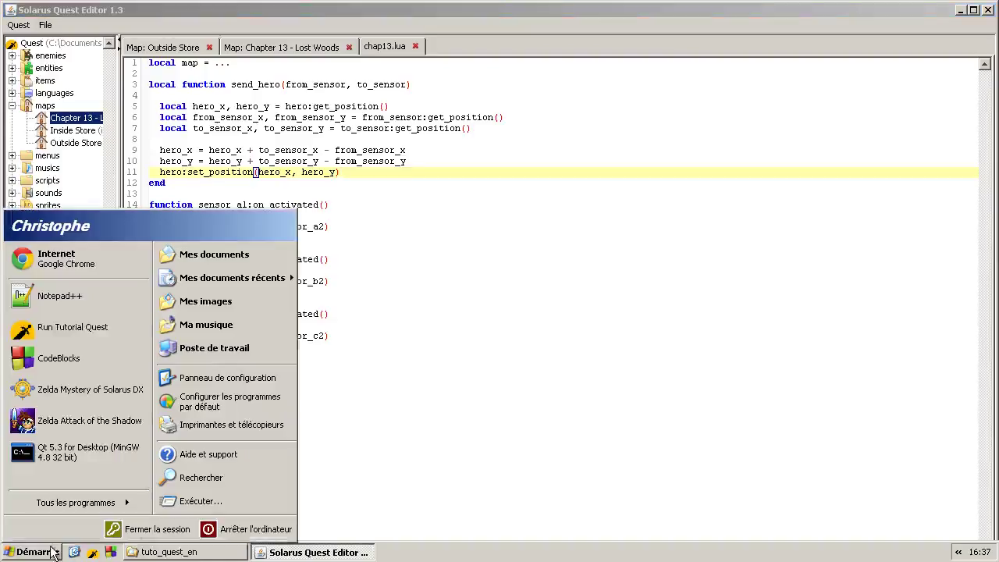
pyautogui.click(98, 273)
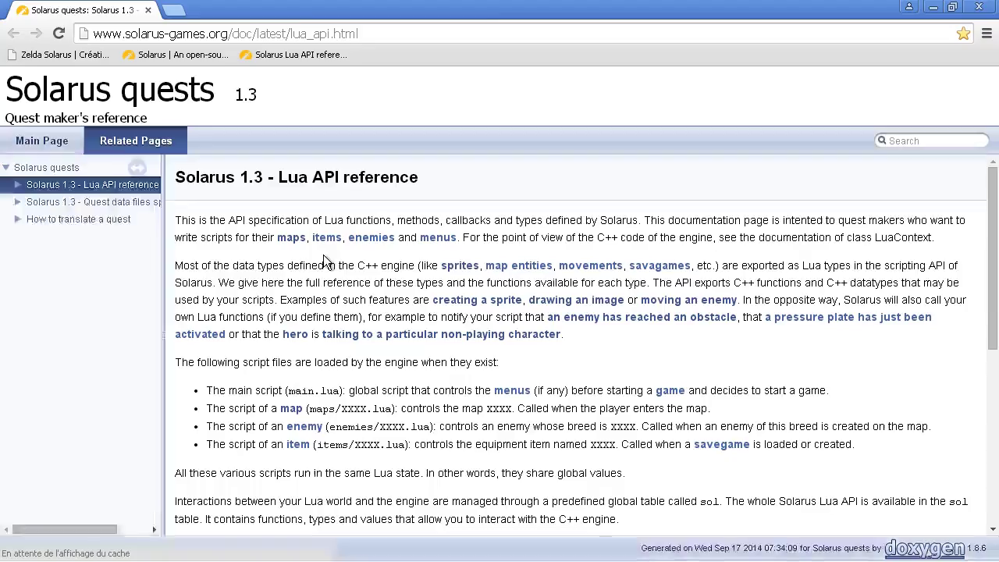
pyautogui.click(17, 185)
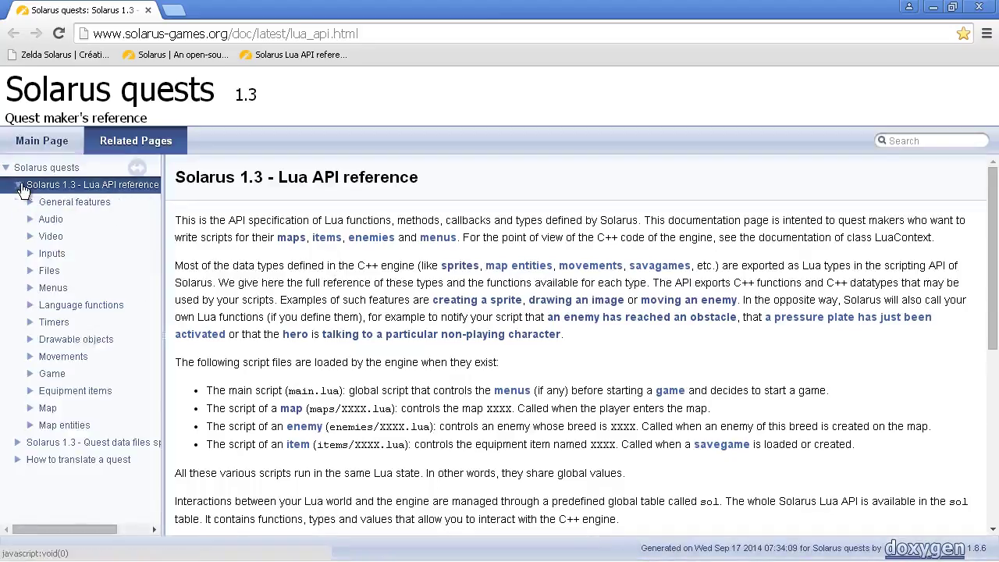
pyautogui.click(71, 424)
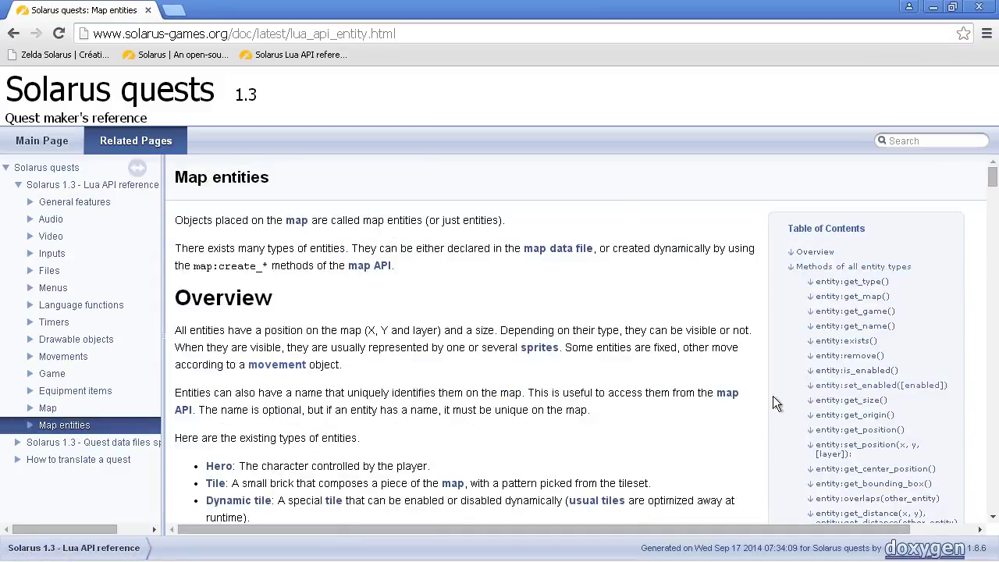
# Read the entity:set_position(x, y, [layer]) section, noting the optional layer argument
pyautogui.scroll(-1, 785, 250)
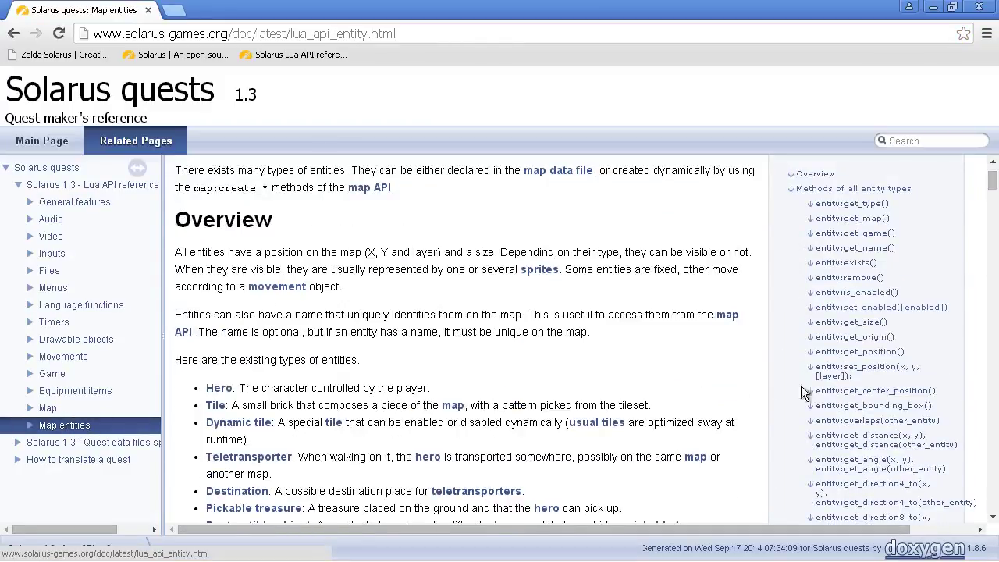
pyautogui.click(838, 369)
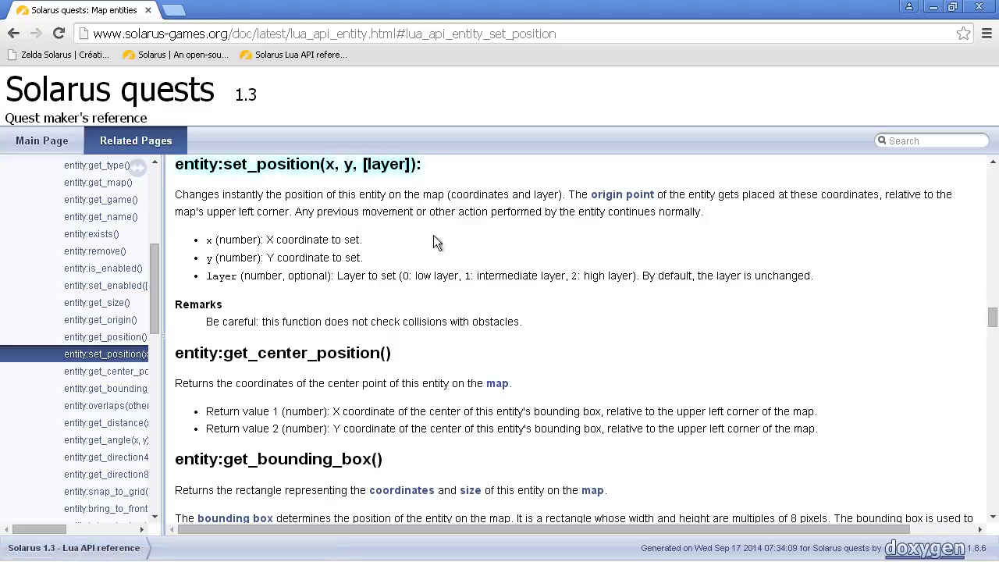
pyautogui.scroll(3, 373, 297)
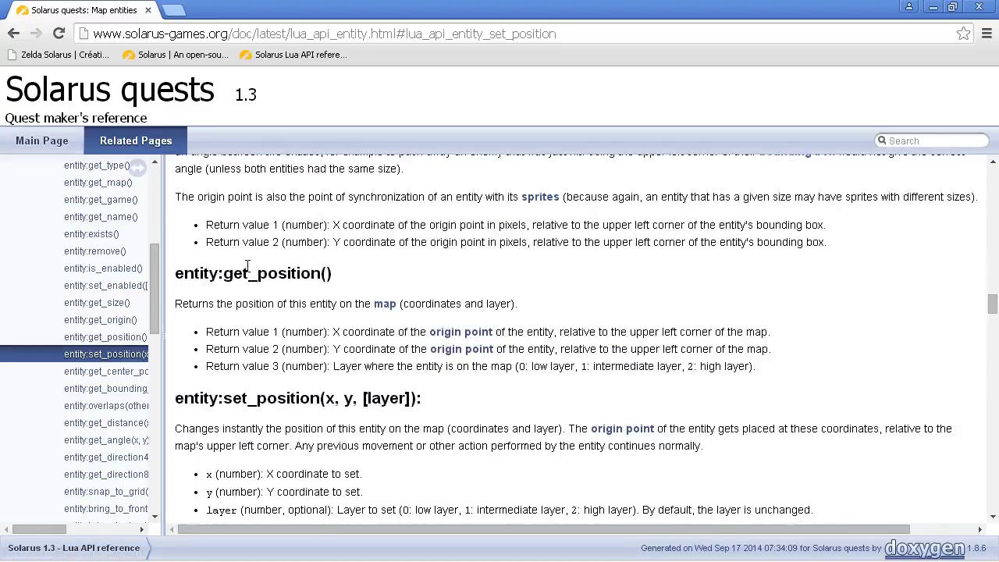
pyautogui.scroll(-2, 526, 422)
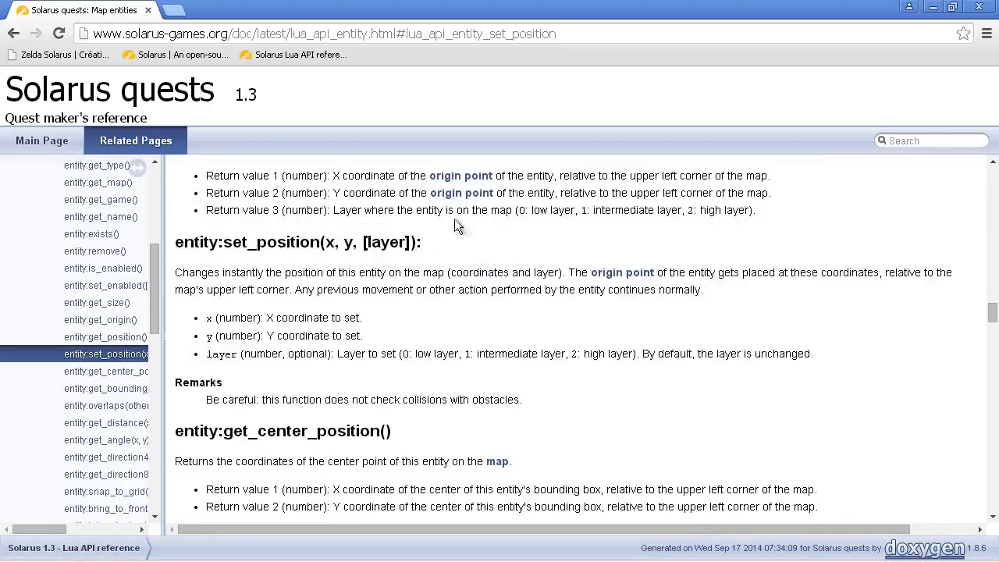
pyautogui.moveTo(359, 242); pyautogui.dragTo(414, 248)
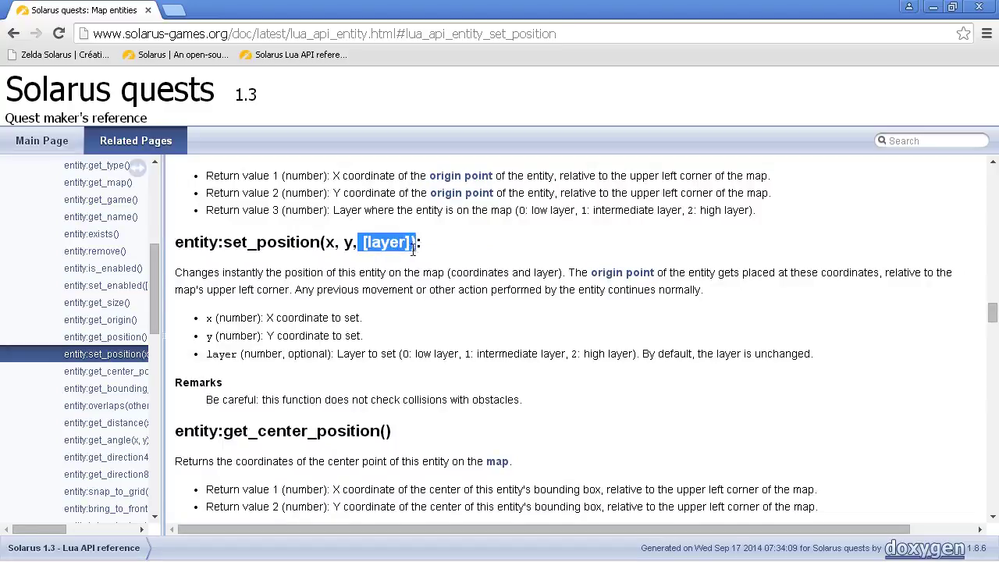
pyautogui.moveTo(207, 354); pyautogui.dragTo(681, 366)
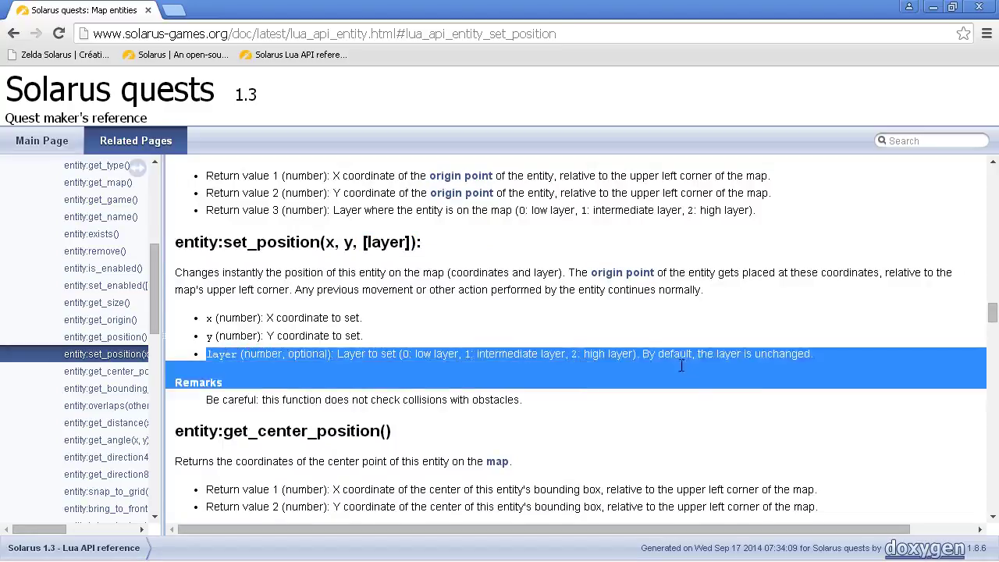
pyautogui.click(647, 351)
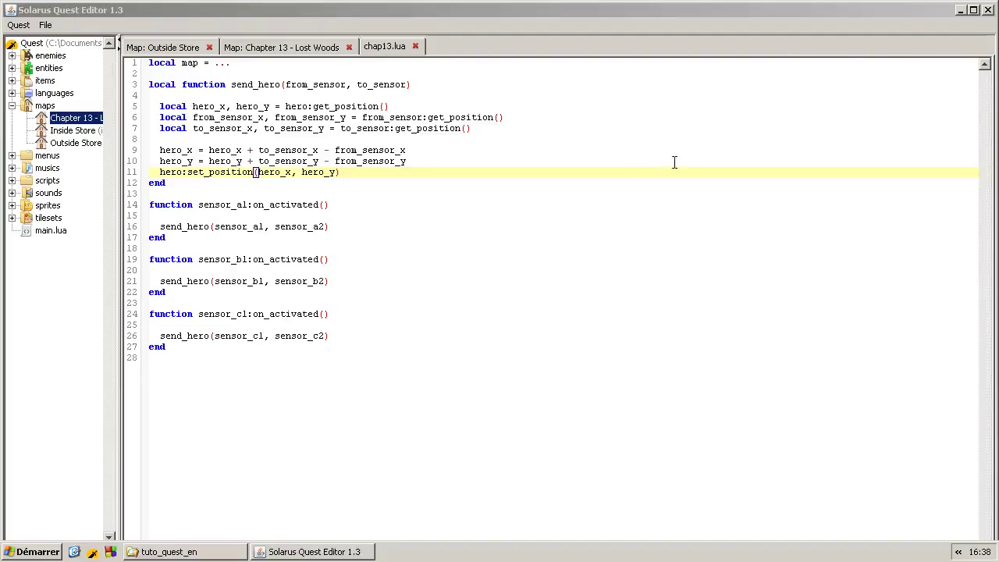
# Save chap13.lua and launch the quest to playtest the sensor teleports
pyautogui.click(210, 472)
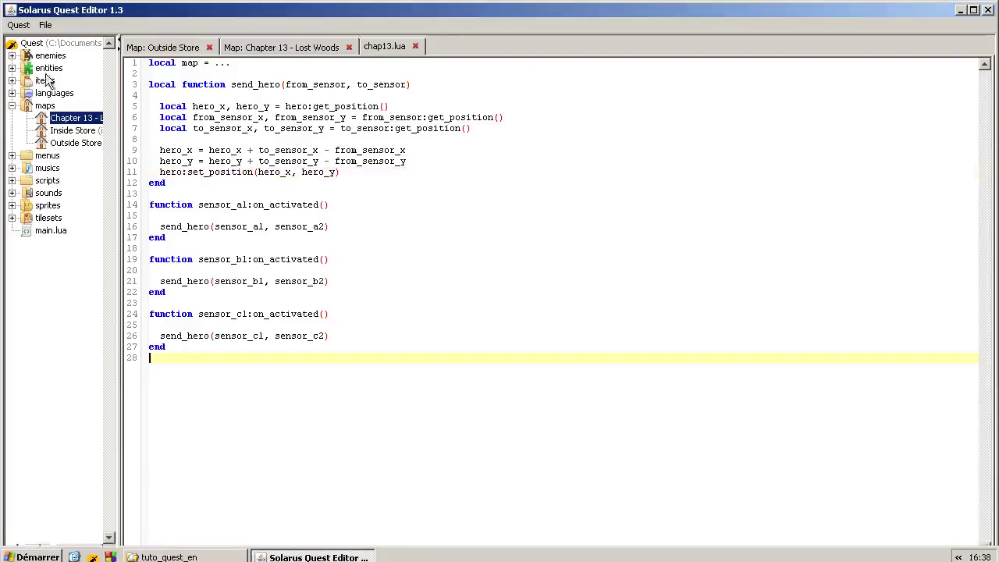
pyautogui.click(48, 25)
pyautogui.click(237, 84)
pyautogui.click(397, 149)
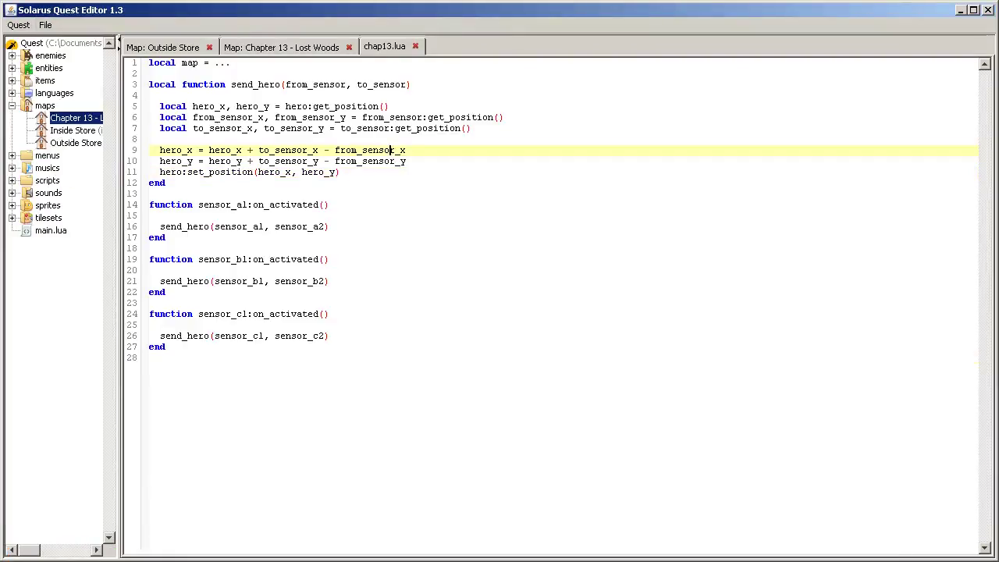
pyautogui.click(312, 551)
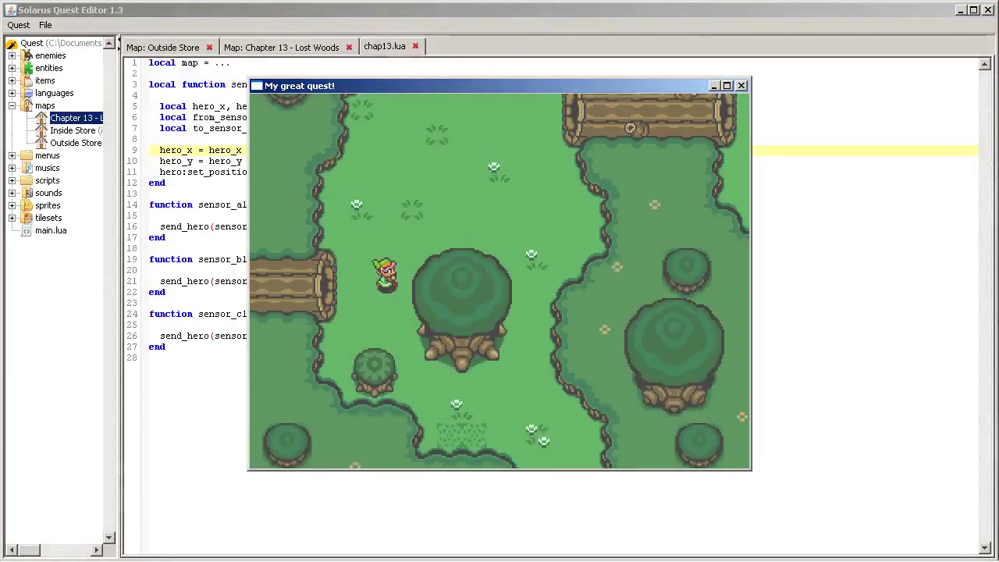
# Skip the intro into the Lost Woods map, glance at the map editor, and return to the game
pyautogui.press('Up')
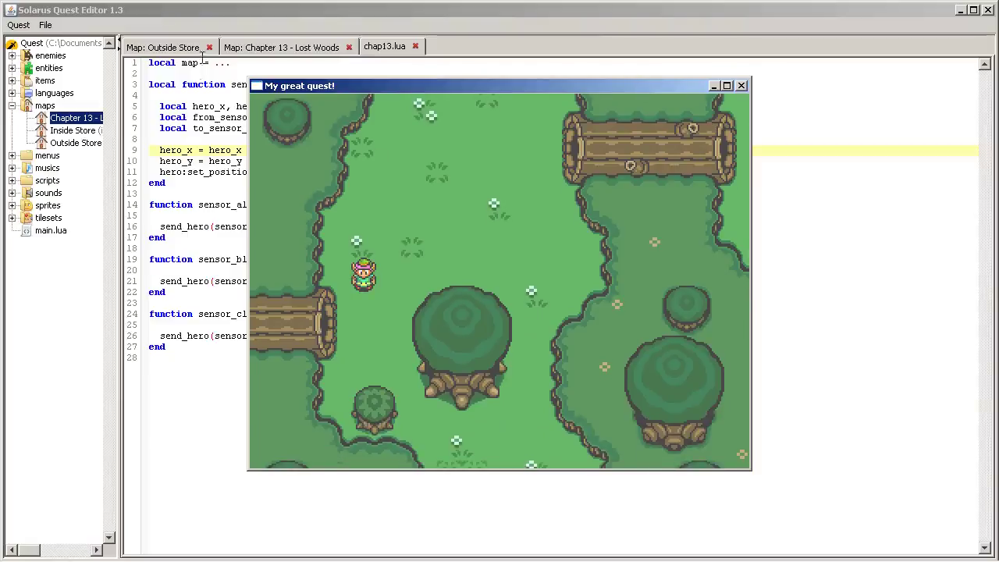
pyautogui.click(317, 48)
pyautogui.scroll(-5, 323, 367)
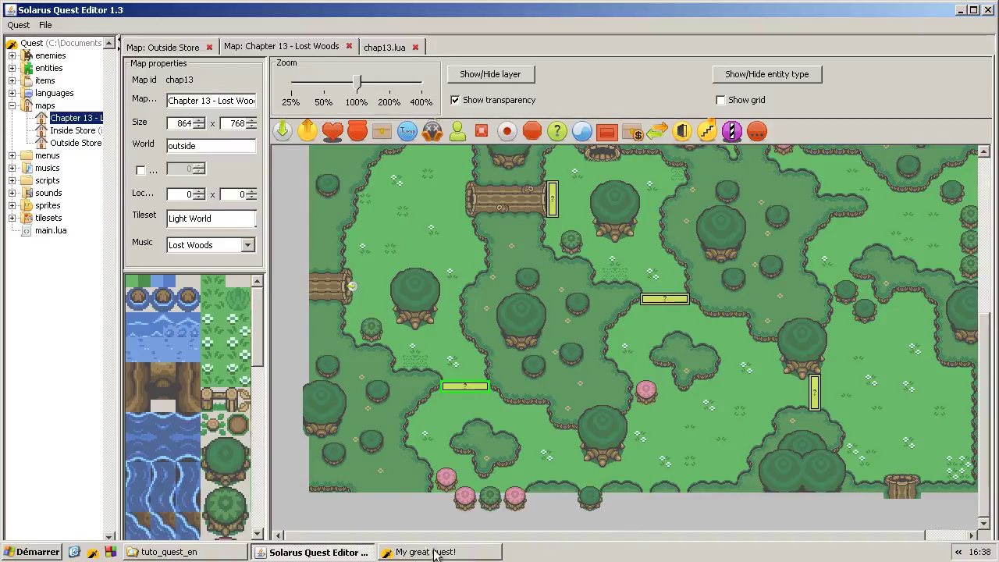
pyautogui.click(434, 551)
# Walk the hero down-right, then up-left to the log's end, and quit the game
pyautogui.press('Down')
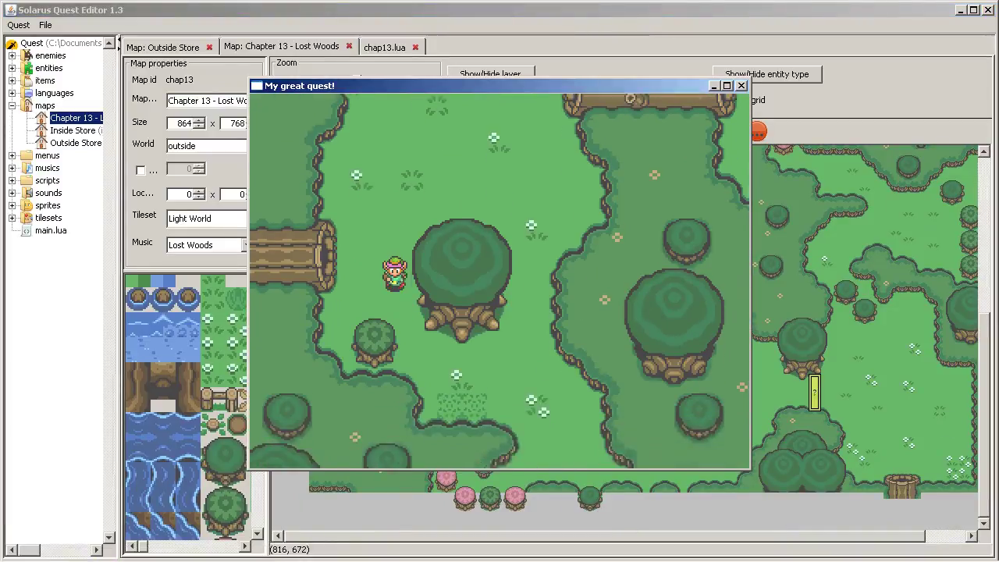
pyautogui.press('Right')
pyautogui.press('Down')
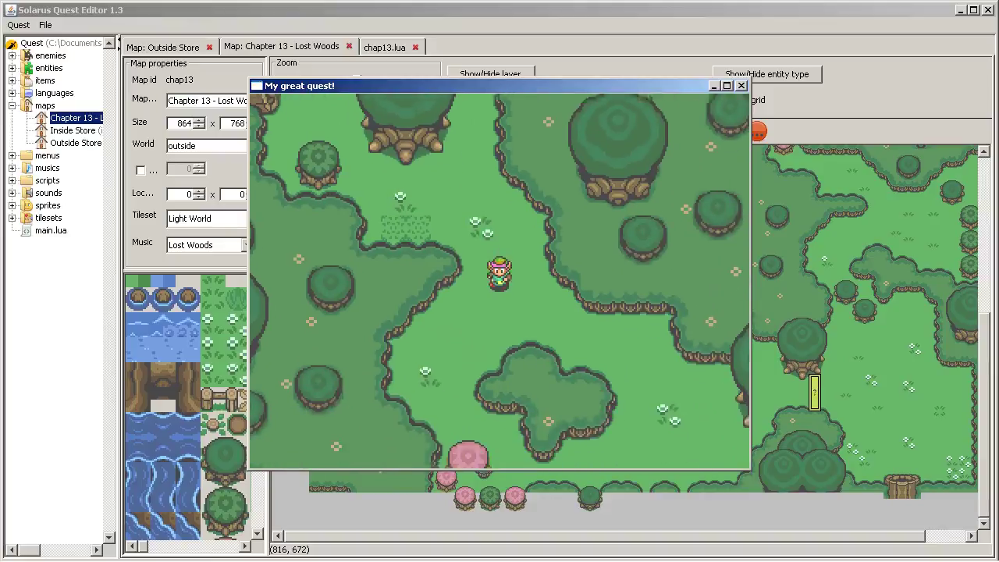
pyautogui.press('Up')
pyautogui.press('Left')
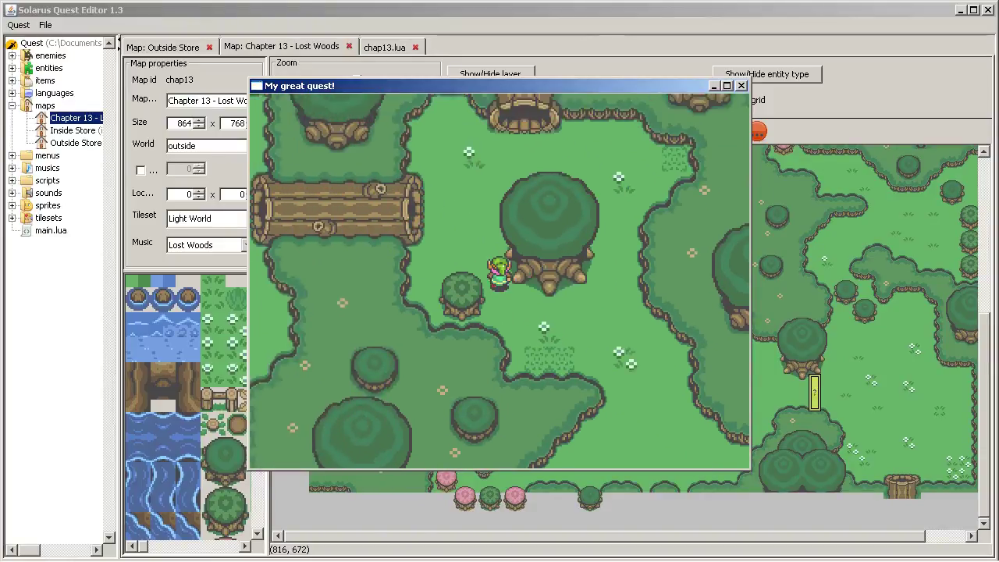
pyautogui.press('Left')
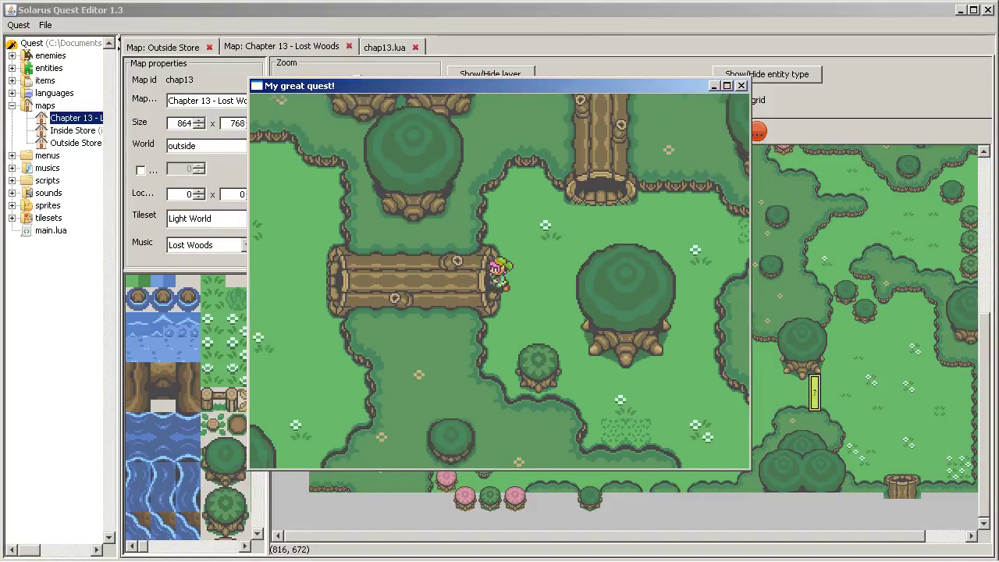
pyautogui.press('Escape')
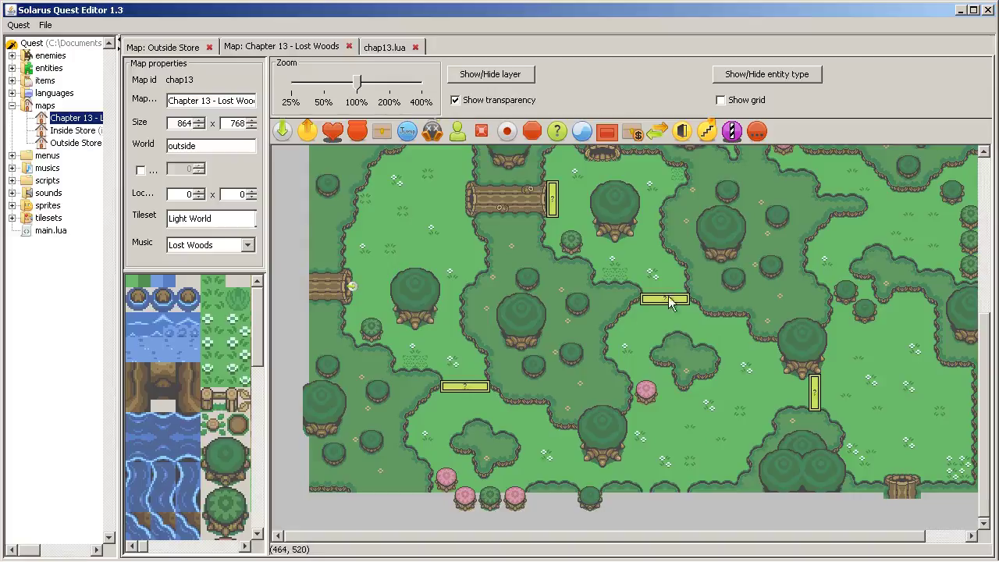
pyautogui.moveTo(664, 299); pyautogui.dragTo(572, 398, button='middle')
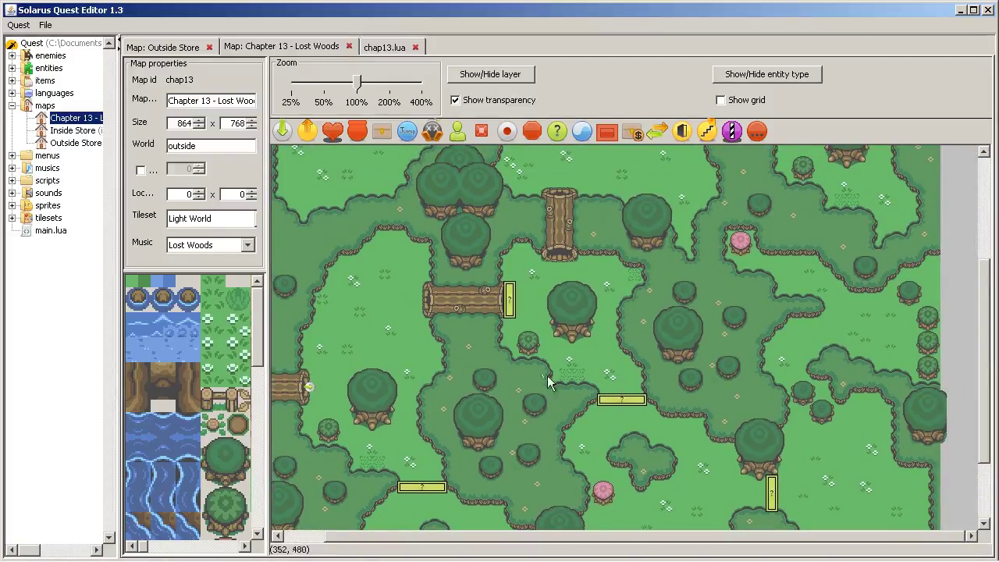
pyautogui.click(506, 309)
pyautogui.doubleClick(509, 310)
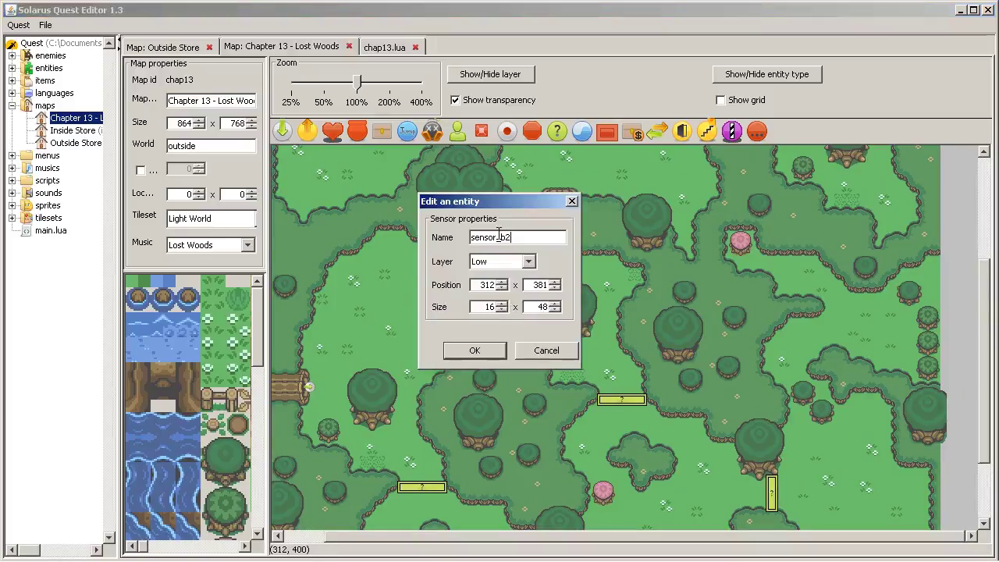
pyautogui.click(565, 346)
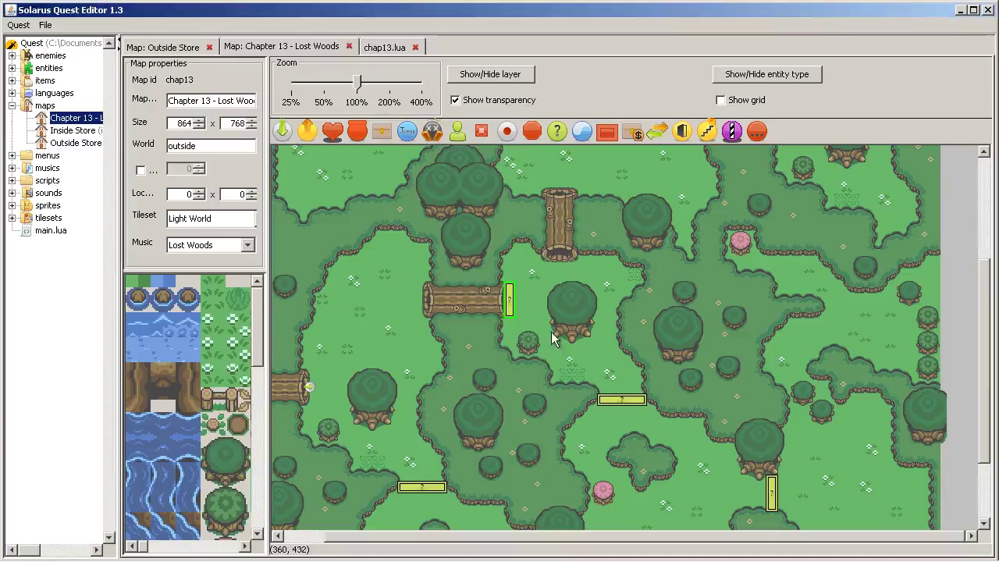
pyautogui.doubleClick(773, 485)
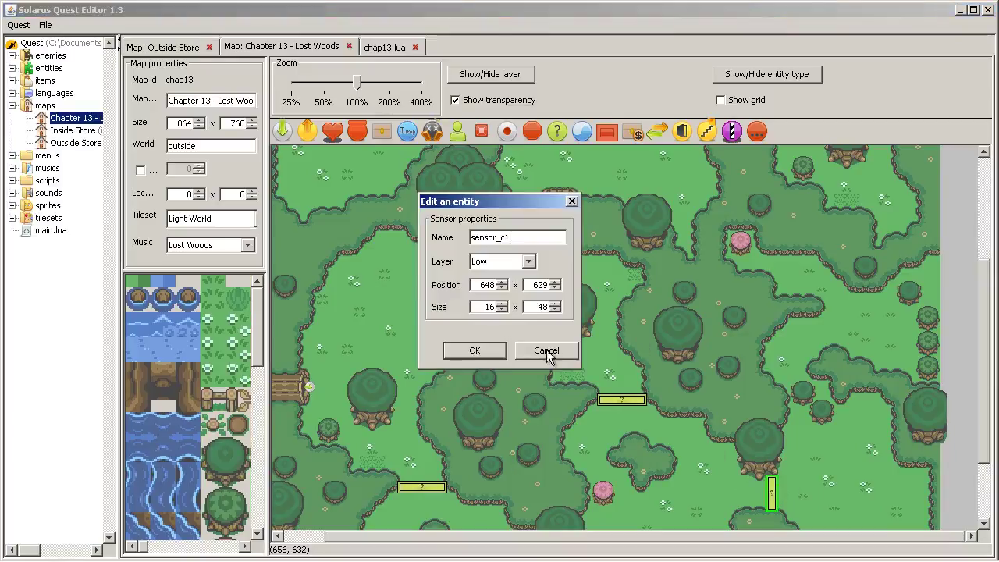
pyautogui.click(547, 350)
pyautogui.doubleClick(508, 295)
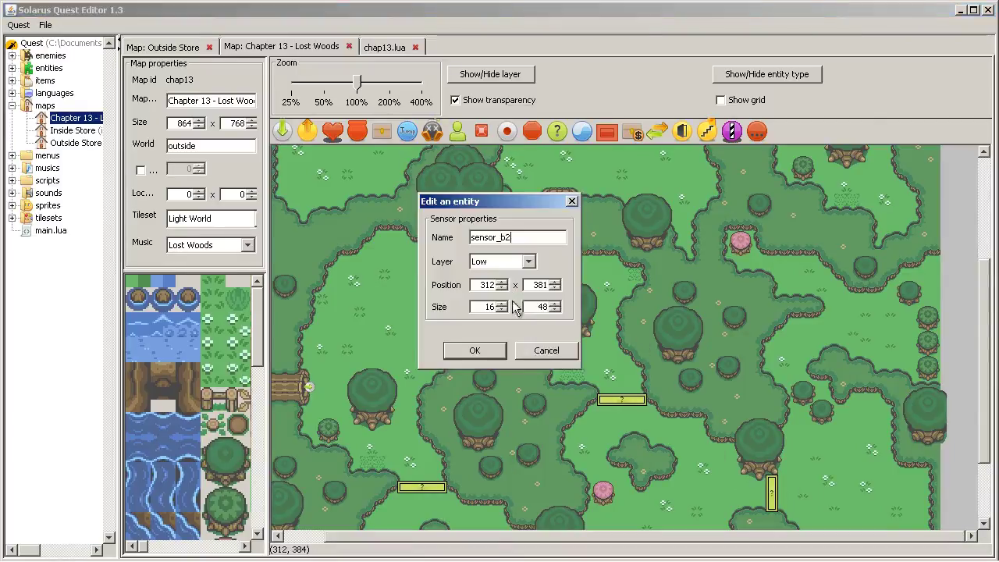
pyautogui.click(544, 351)
pyautogui.scroll(3, 539, 390)
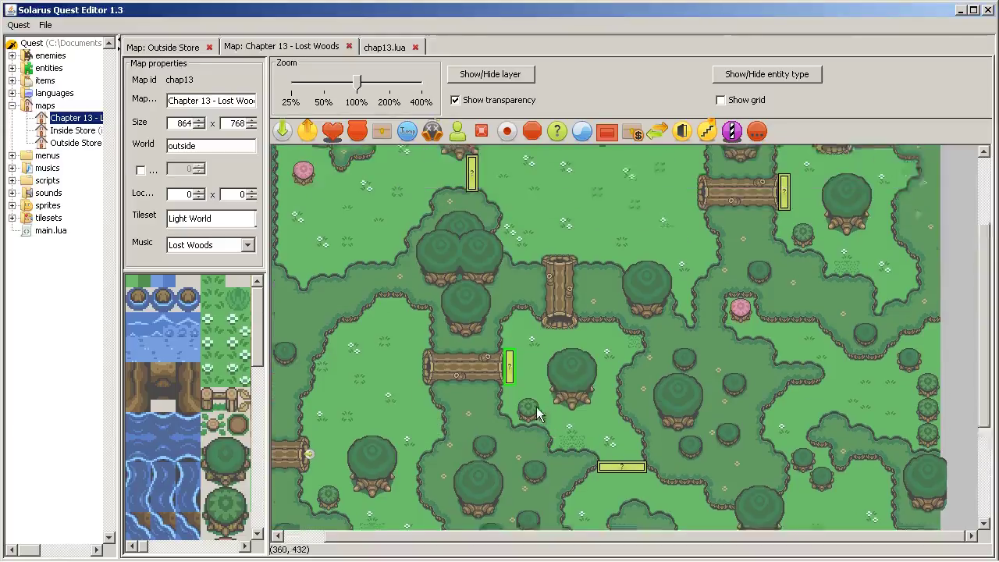
pyautogui.doubleClick(783, 242)
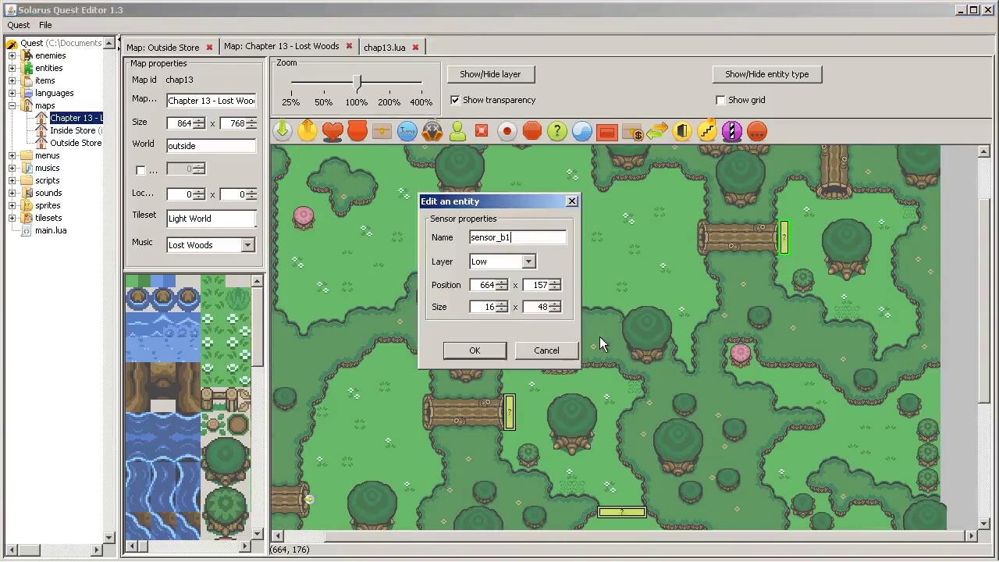
pyautogui.click(547, 352)
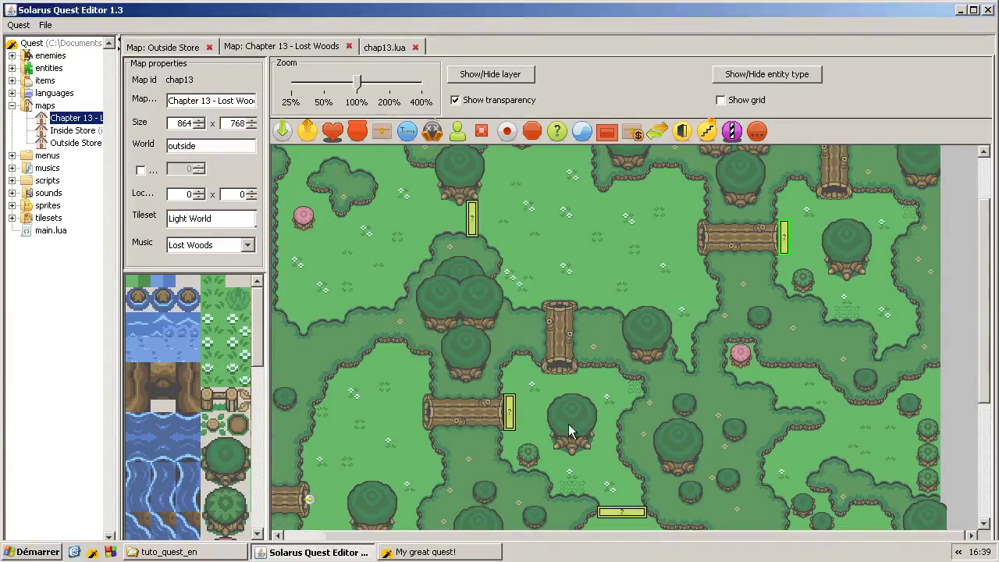
pyautogui.doubleClick(508, 419)
pyautogui.click(544, 351)
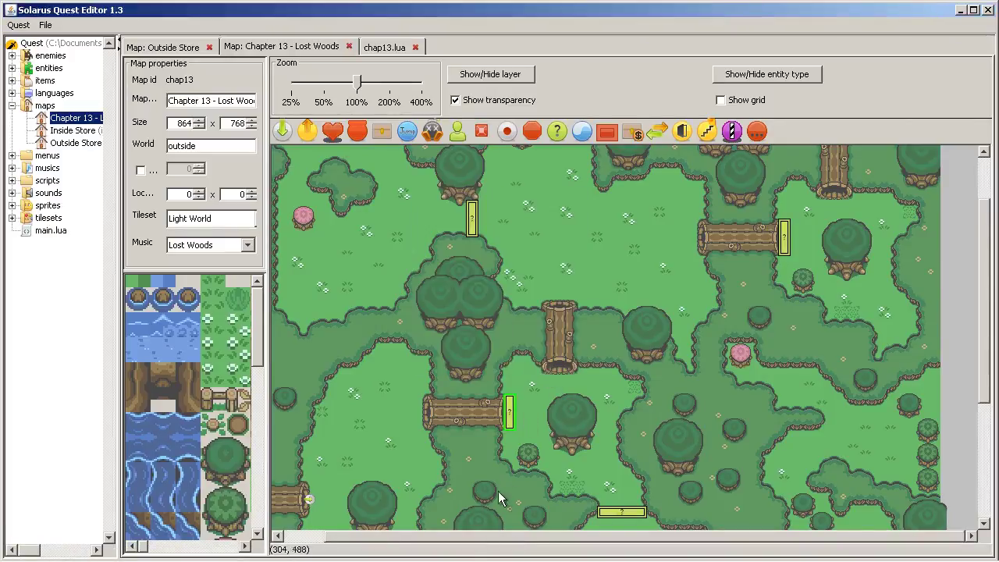
# Relaunch the game with F5 and walk the hero through the clearing and hollow log northward
pyautogui.press('F5')
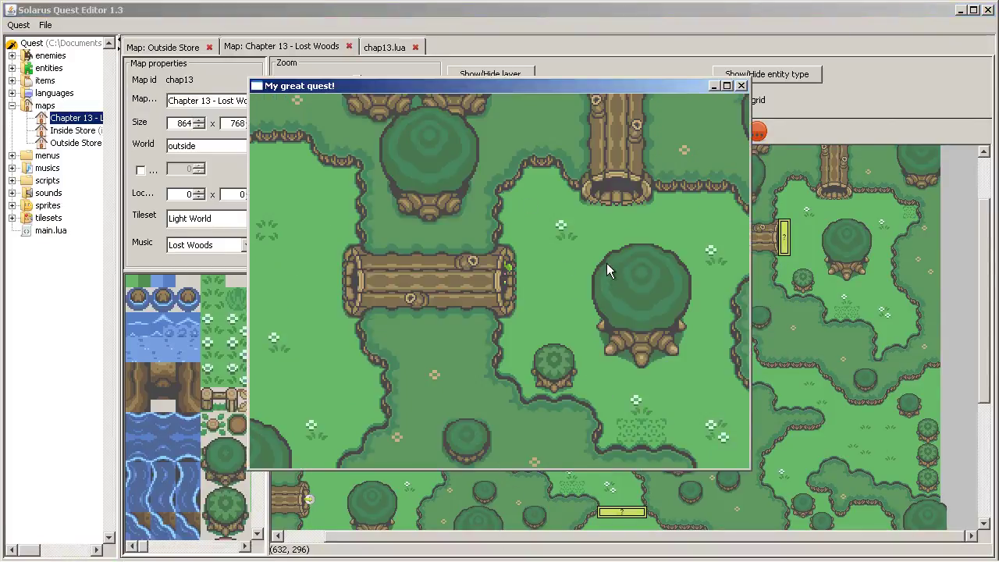
pyautogui.press('Down')
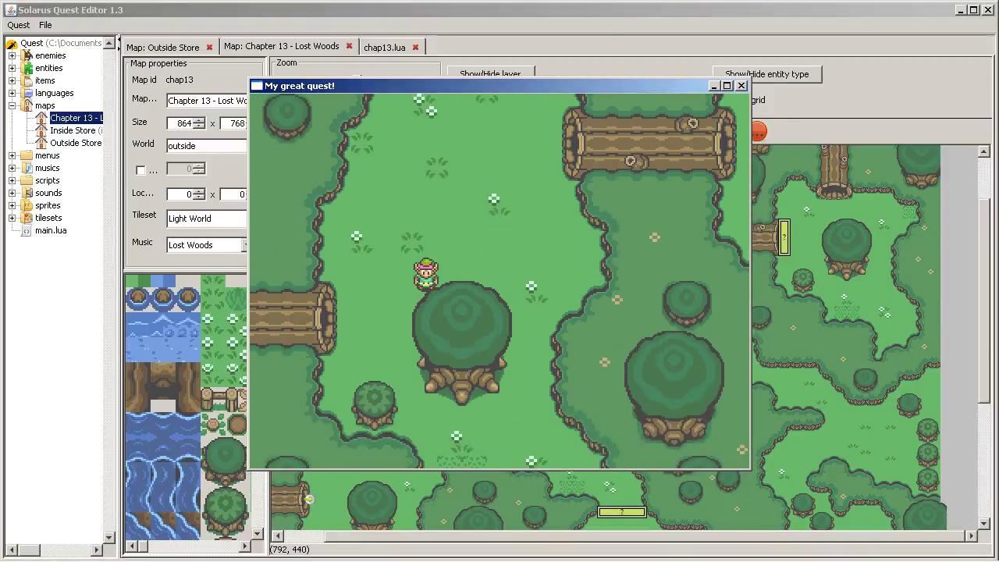
pyautogui.press('Up')
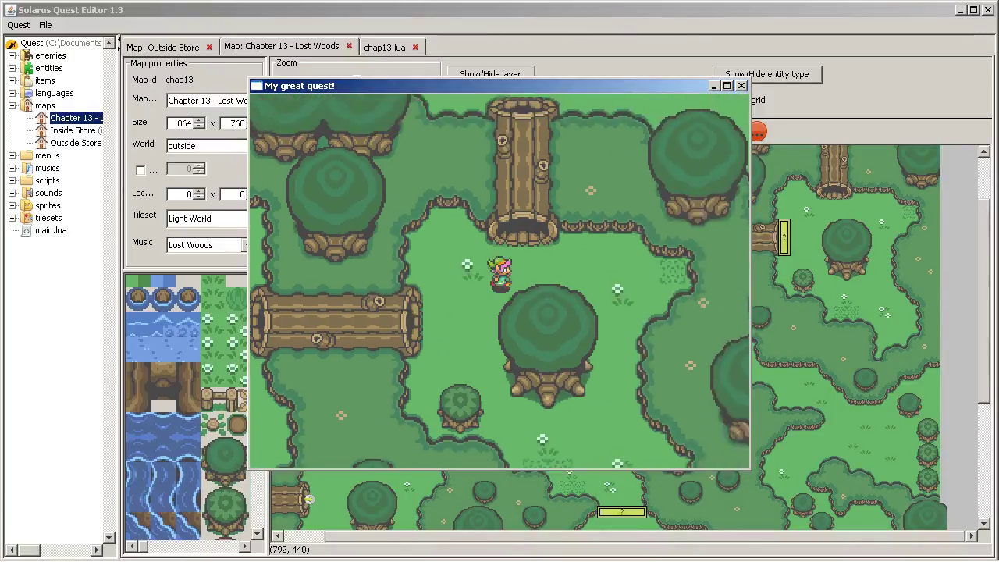
pyautogui.press('Down')
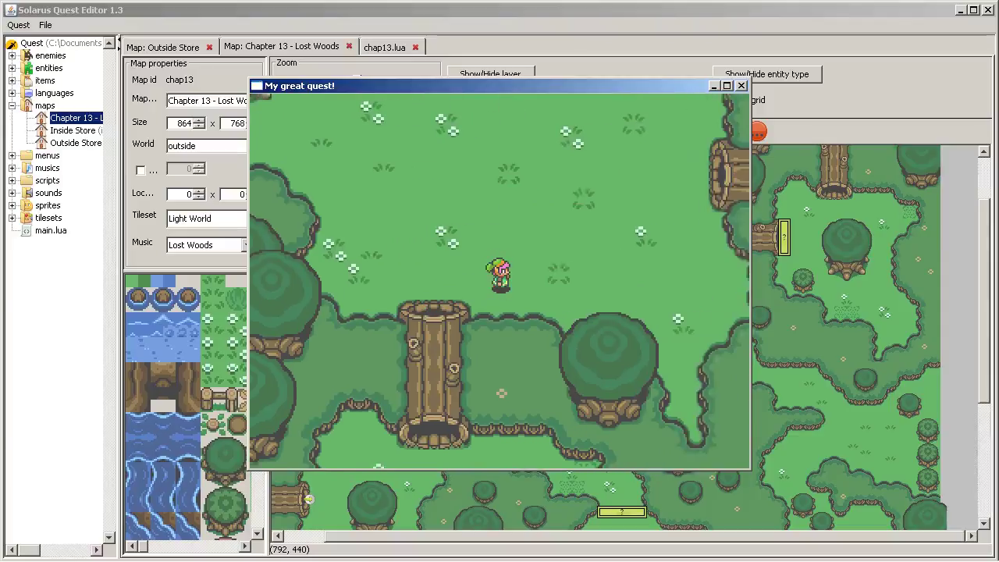
pyautogui.press('Up')
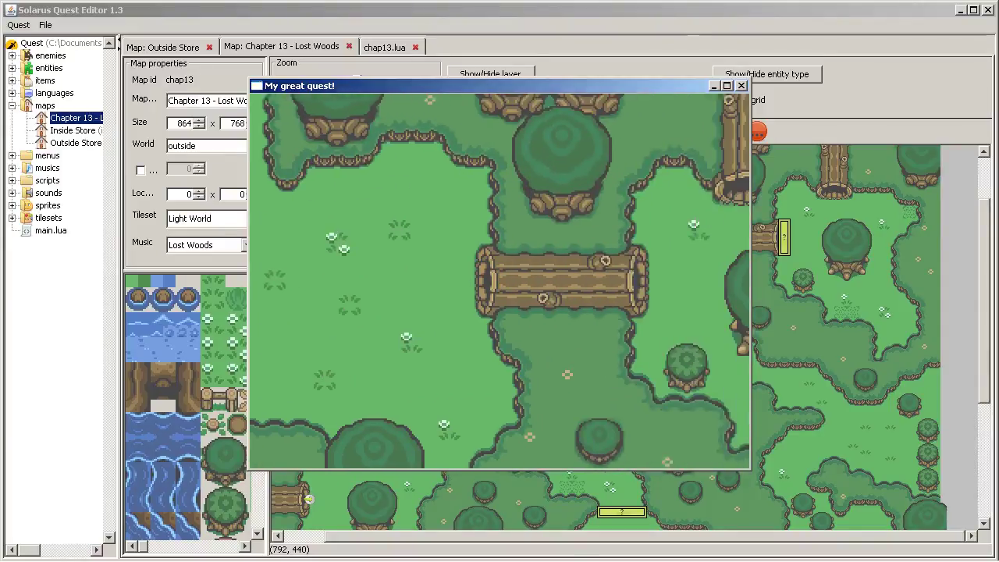
pyautogui.press('Up')
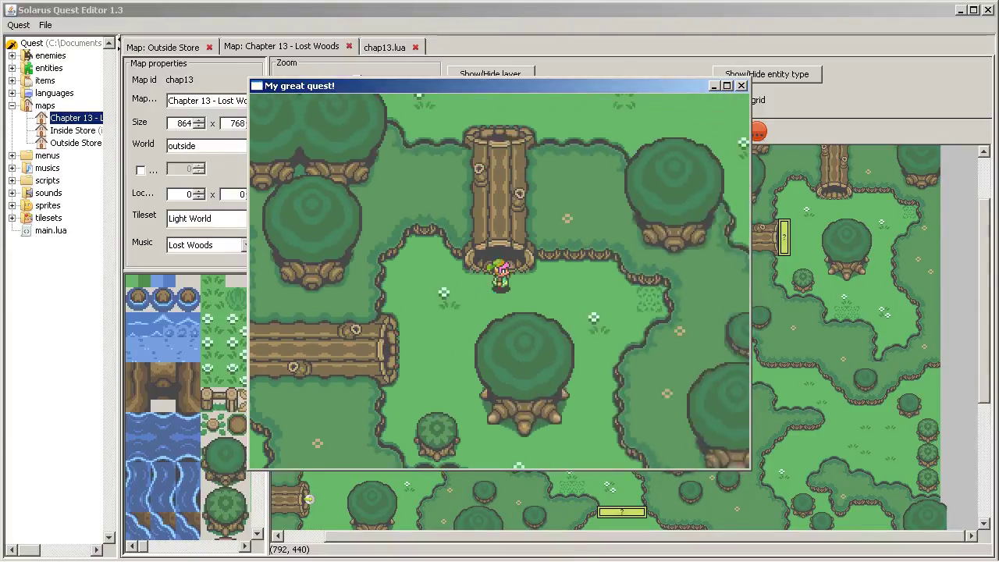
# Walk the hero east across the log bridge and north, then quit the game
pyautogui.press('Right')
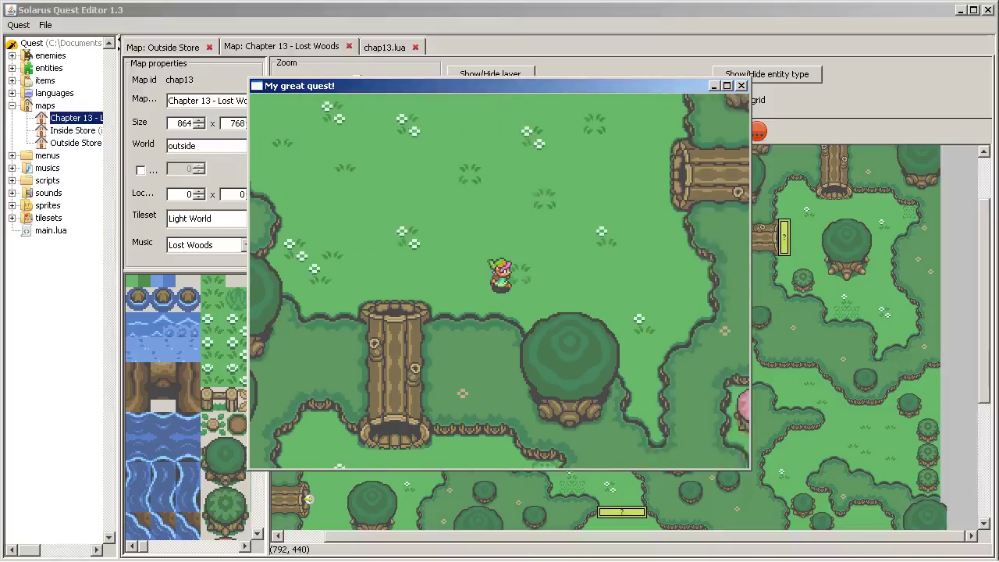
pyautogui.press('Right')
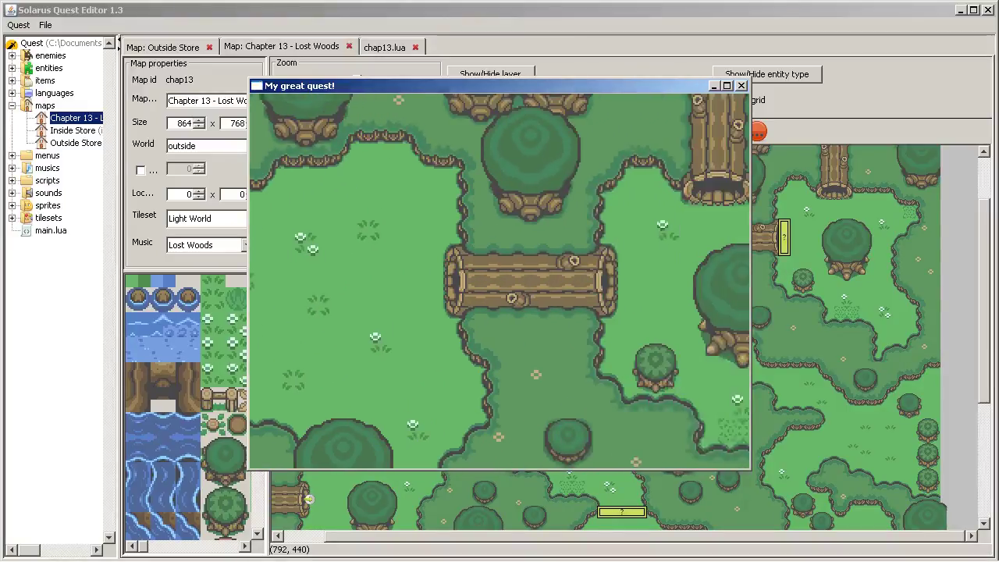
pyautogui.press('Up')
pyautogui.press('Up')
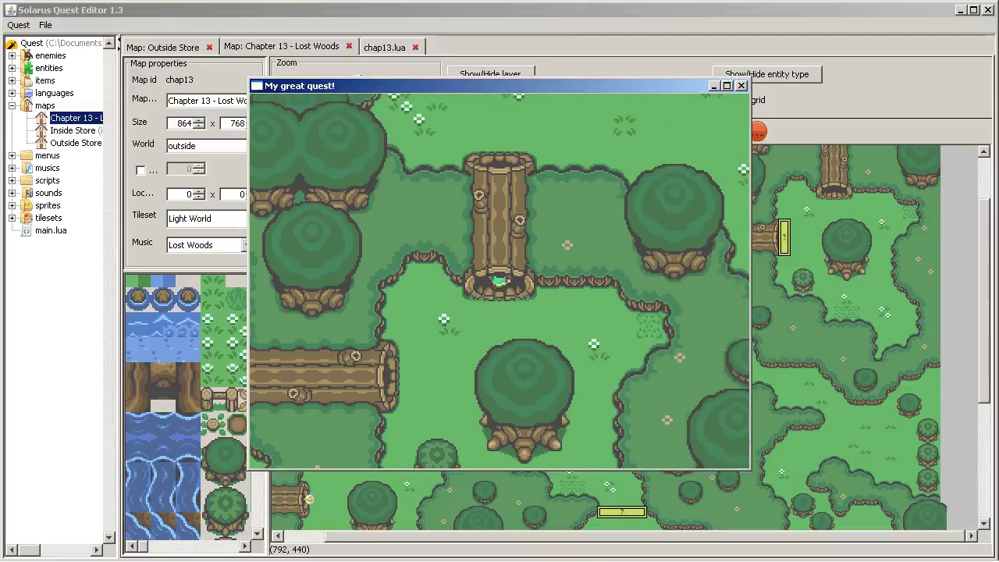
pyautogui.press('Up')
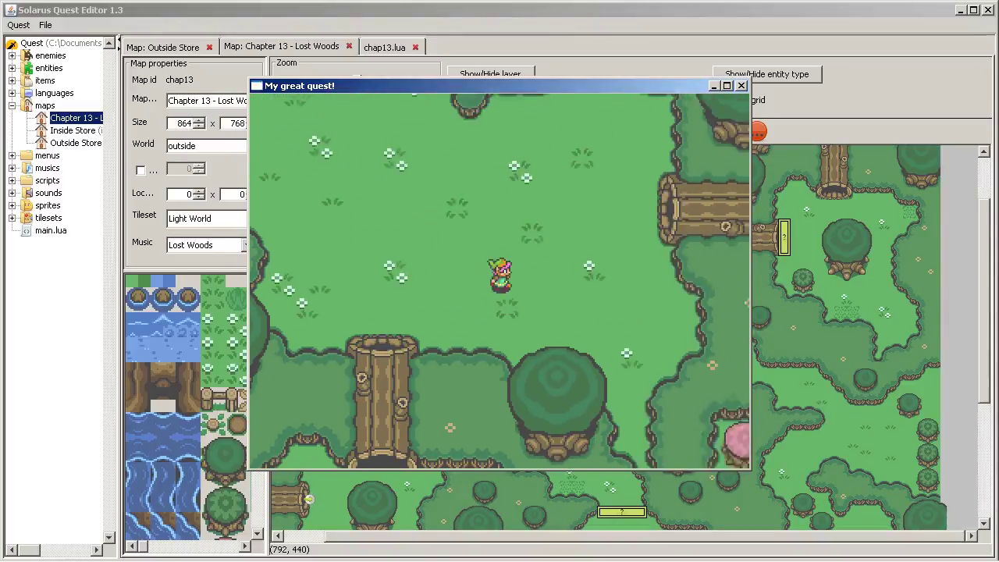
pyautogui.press('Right')
pyautogui.press('Right')
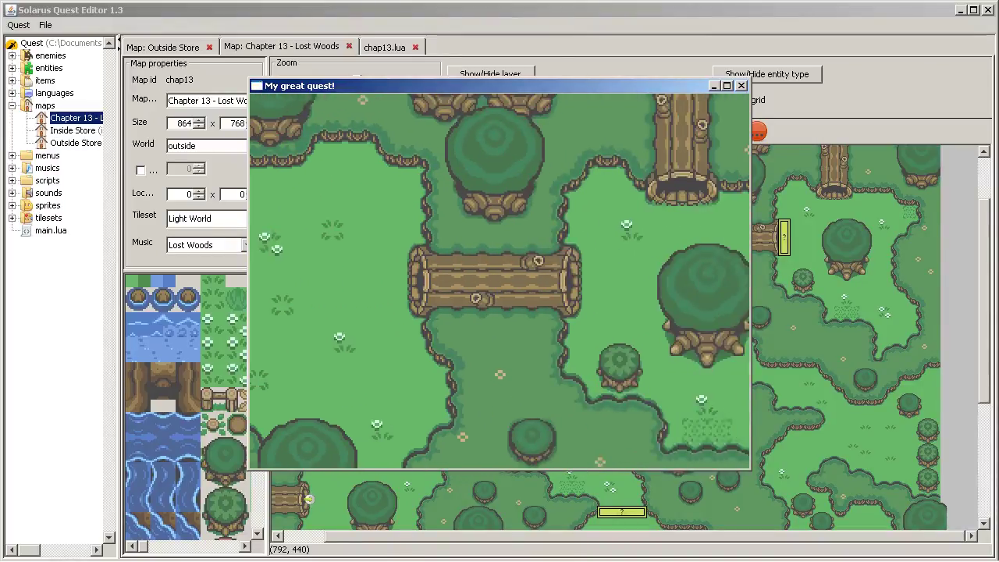
pyautogui.press('Up')
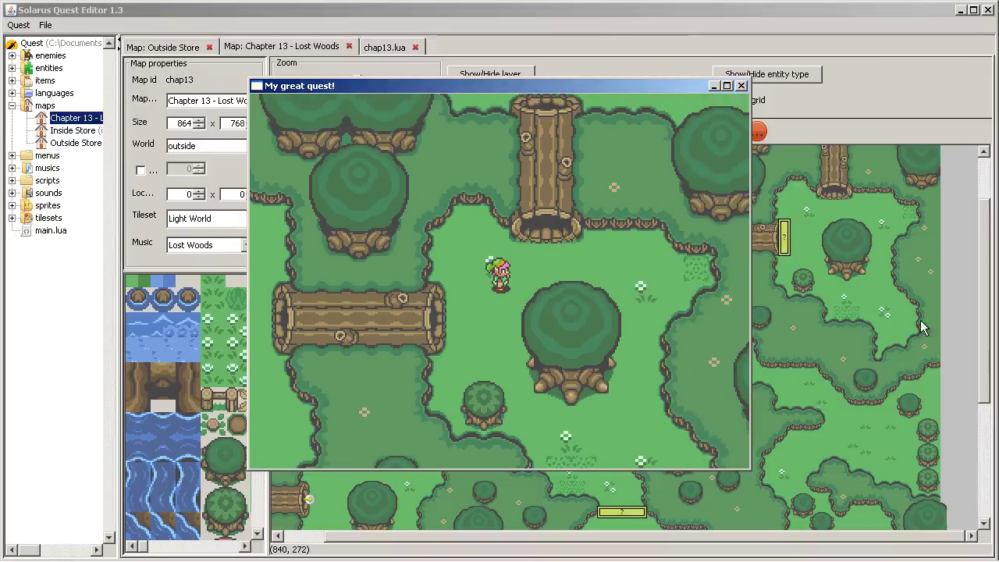
pyautogui.press('Escape')
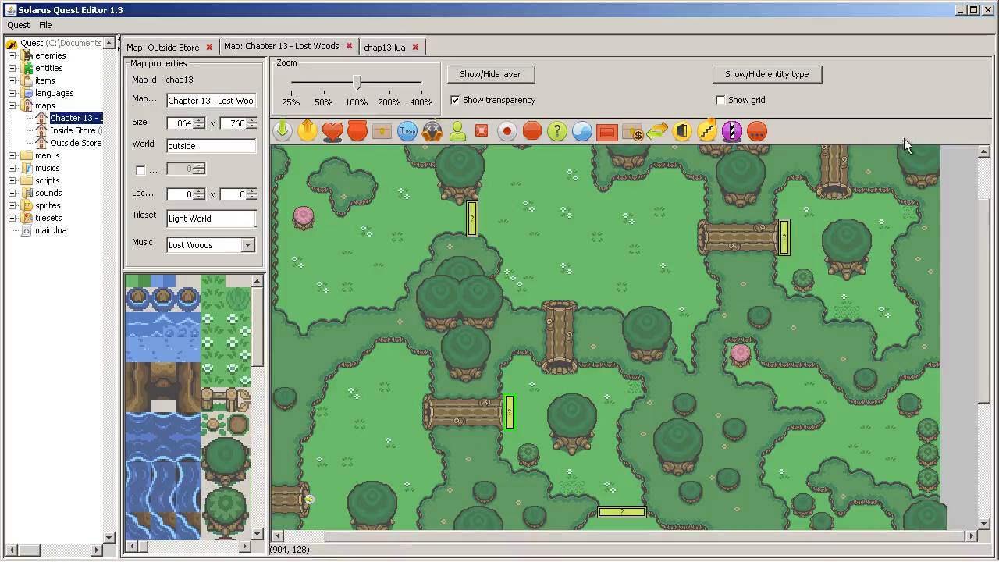
# Relaunch with F5 and walk the hero left through the log, then right past the big tree
pyautogui.press('F5')
pyautogui.press('Down')
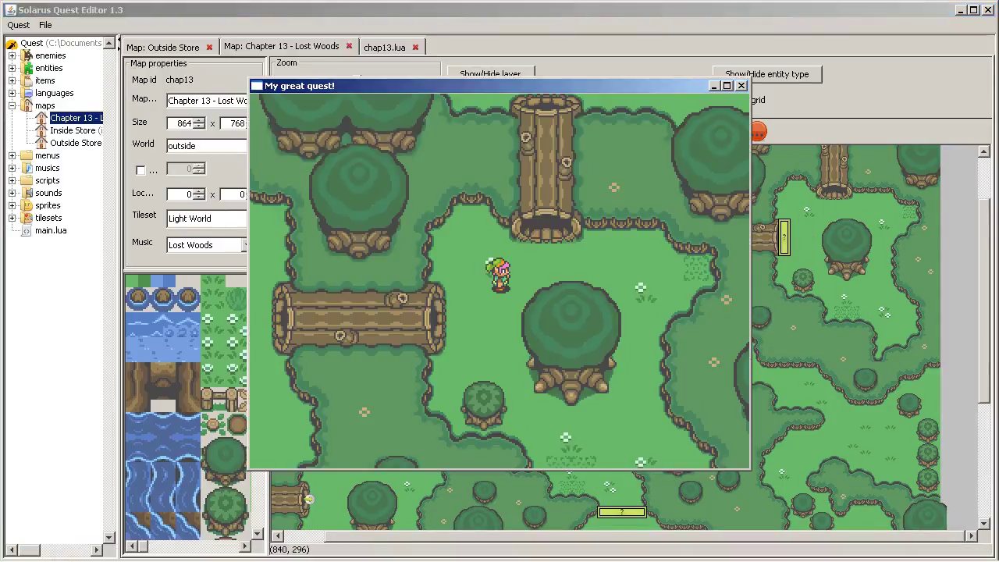
pyautogui.press('Left')
pyautogui.press('Left')
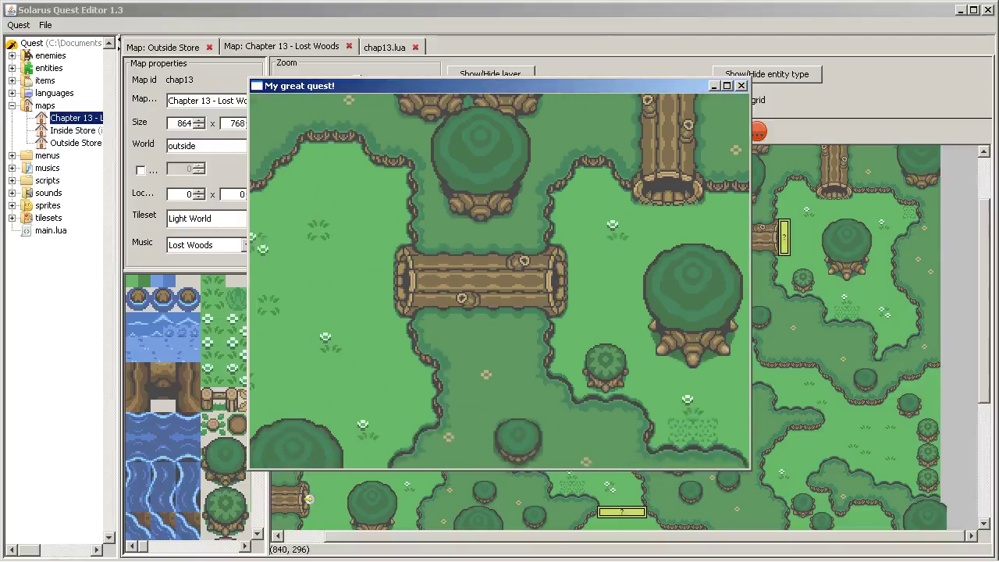
pyautogui.press('Down')
pyautogui.press('Down')
pyautogui.press('Left')
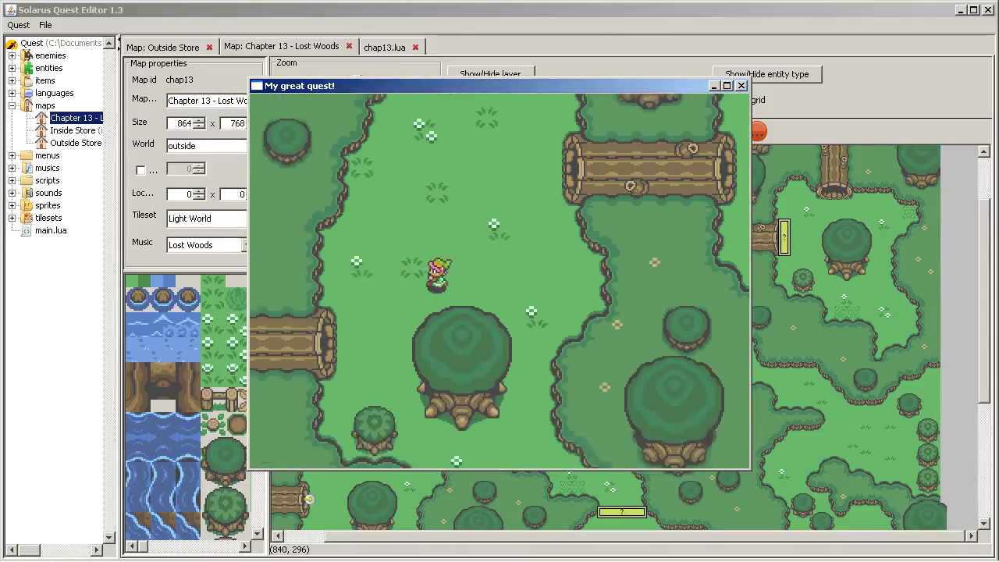
pyautogui.press('Right')
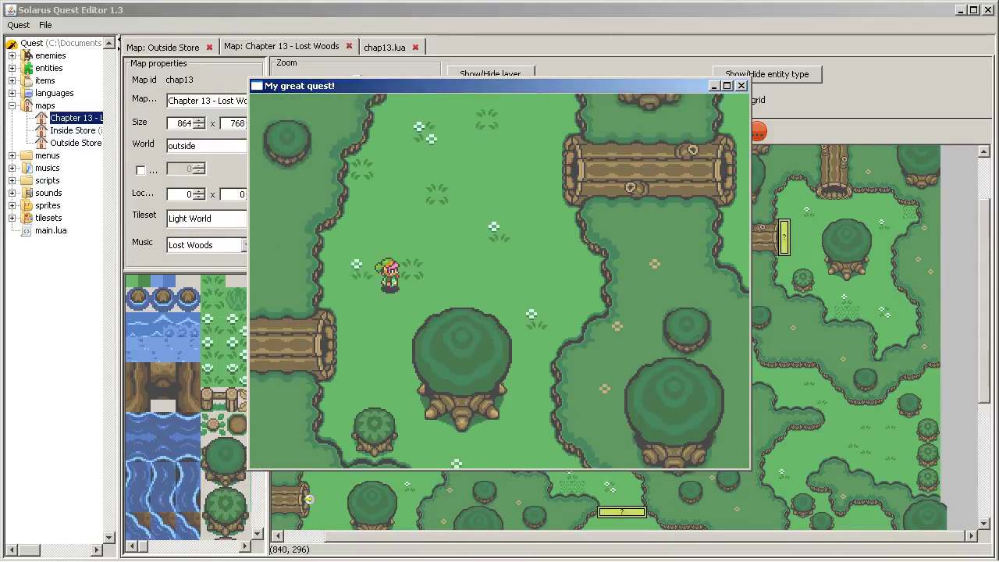
pyautogui.press('Up')
pyautogui.press('Right')
pyautogui.press('Down')
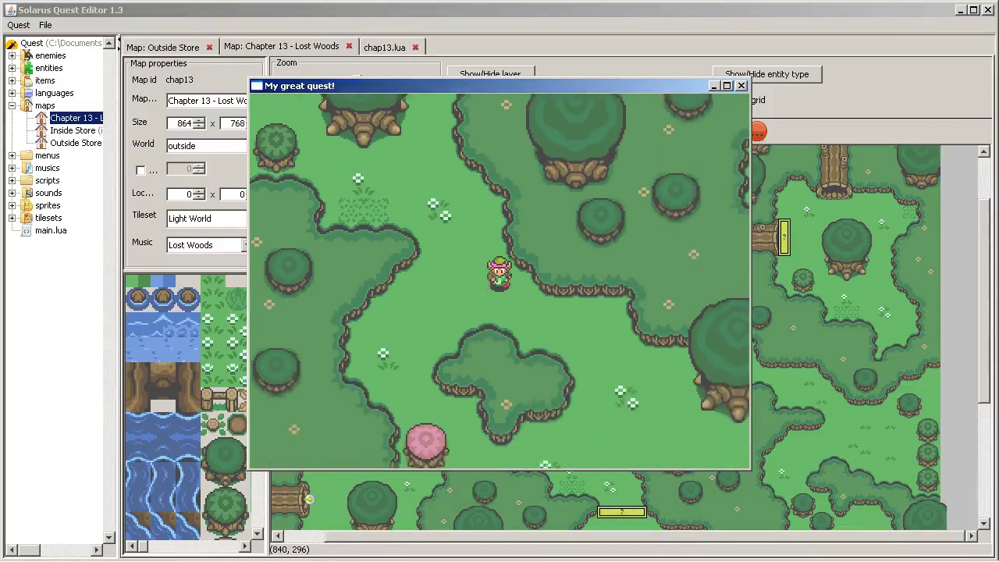
# Walk the hero diagonally down-right through the forest onto the log bridge
pyautogui.press('Right')
pyautogui.press('Down')
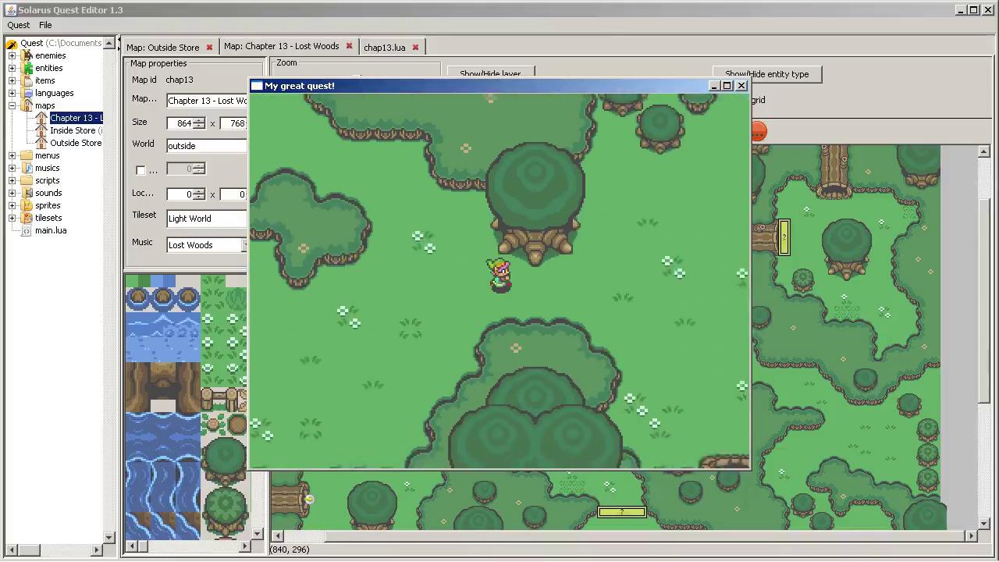
pyautogui.press('Right')
pyautogui.press('Down')
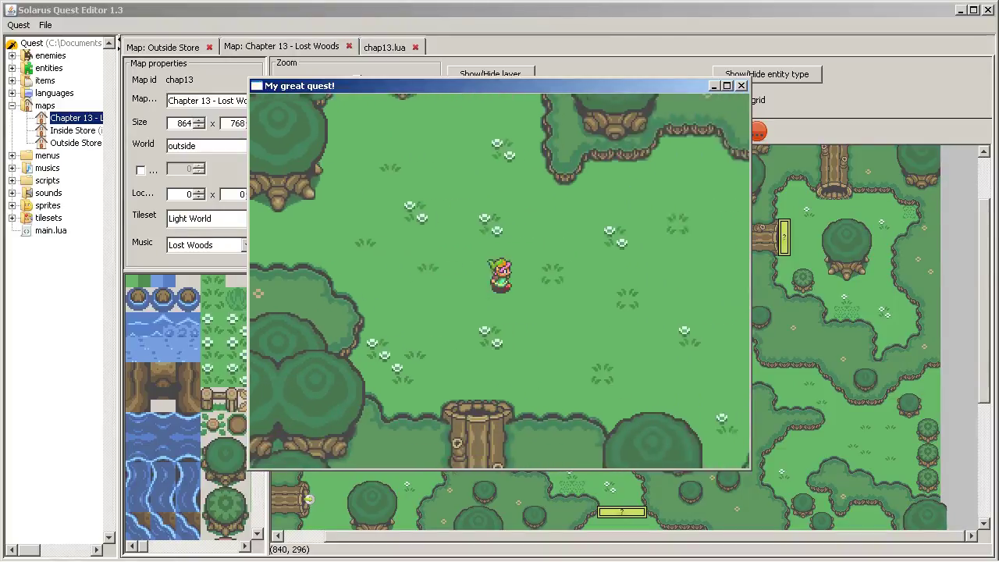
pyautogui.press('Right')
pyautogui.press('Down')
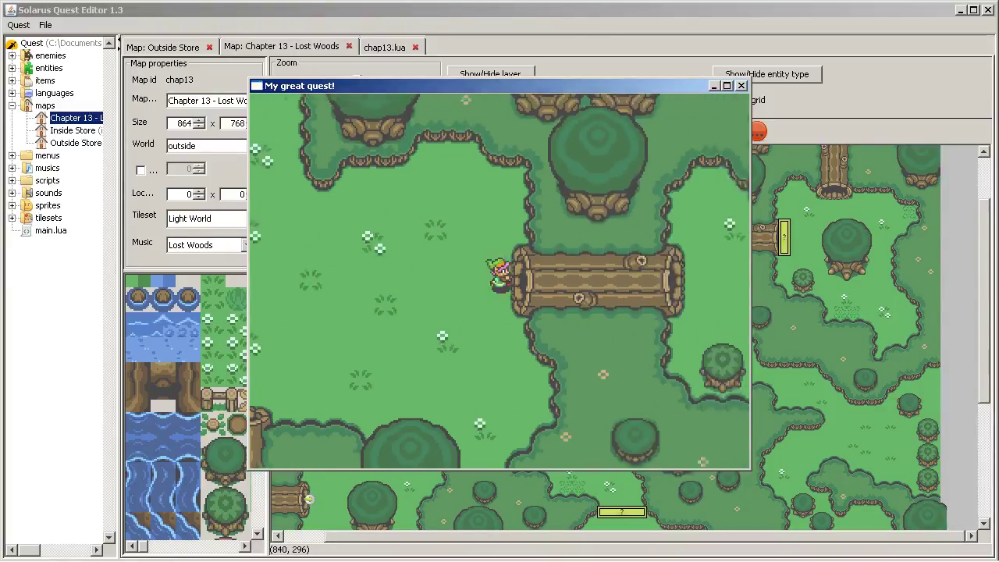
pyautogui.press('Right')
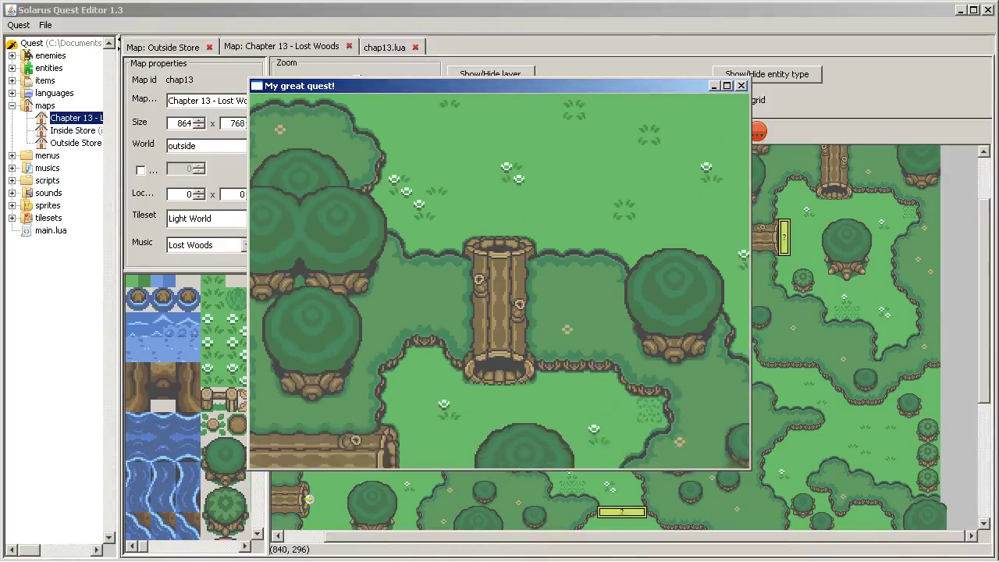
# Continue down-right across the clearing into the hollow log and onward through the forest
pyautogui.press('Down')
pyautogui.press('Right')
pyautogui.press('Down')
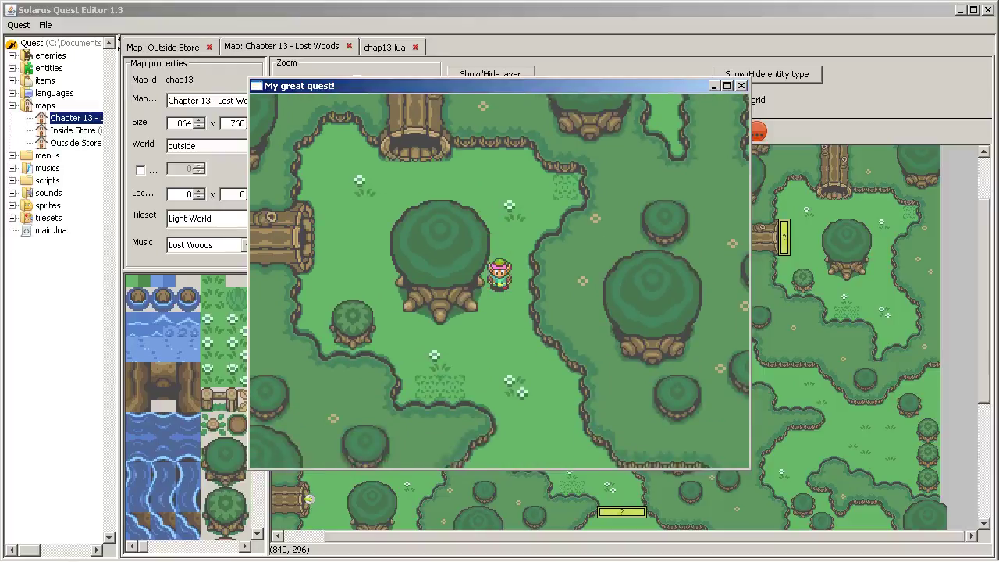
pyautogui.press('Down')
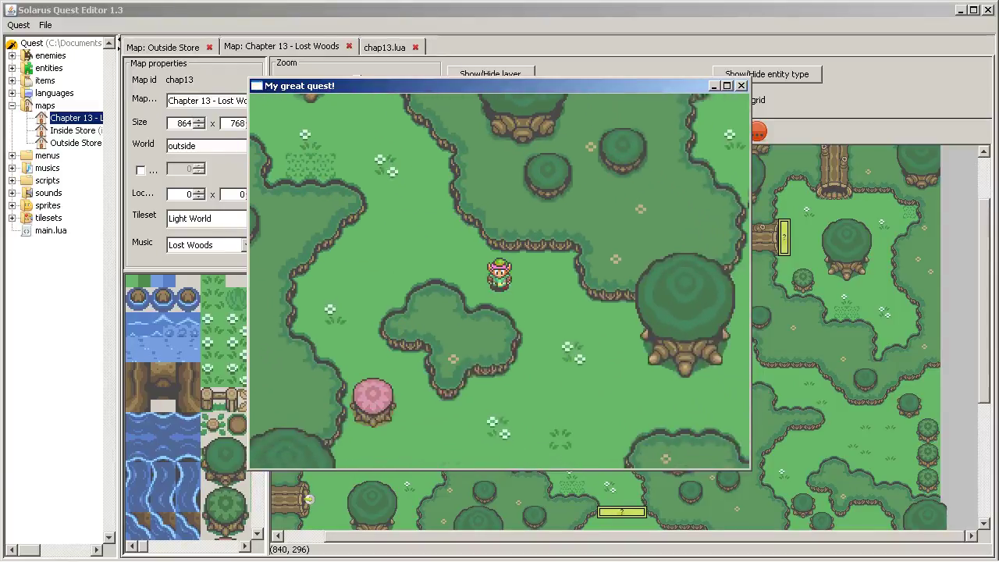
pyautogui.press('Right')
pyautogui.press('Down')
pyautogui.press('Right')
pyautogui.press('Down')
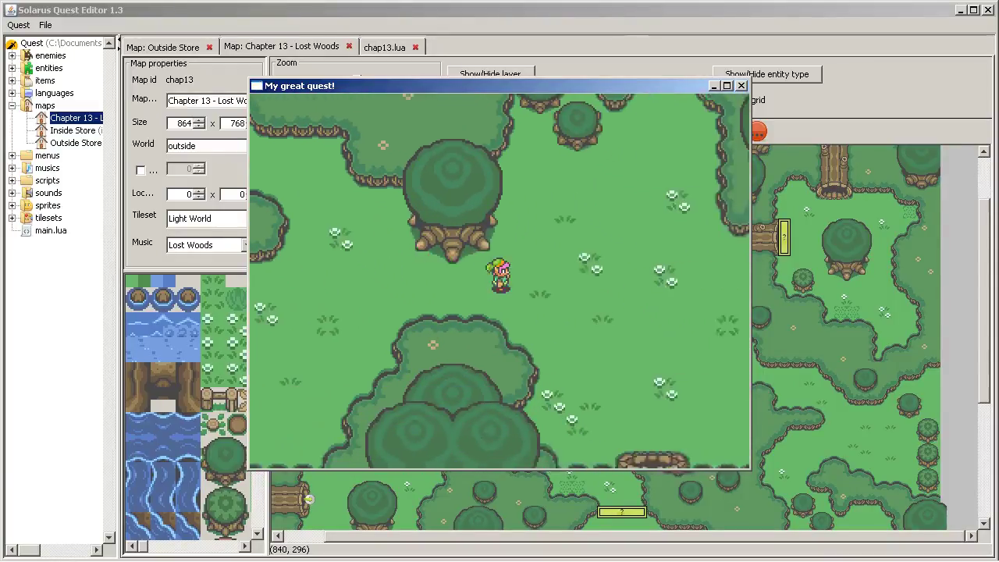
pyautogui.press('Right')
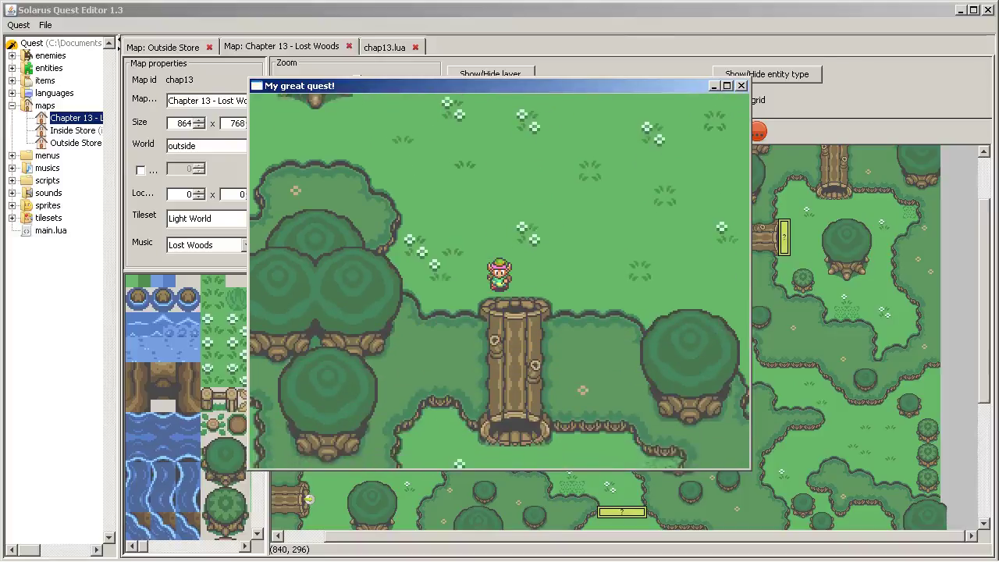
pyautogui.press('Down')
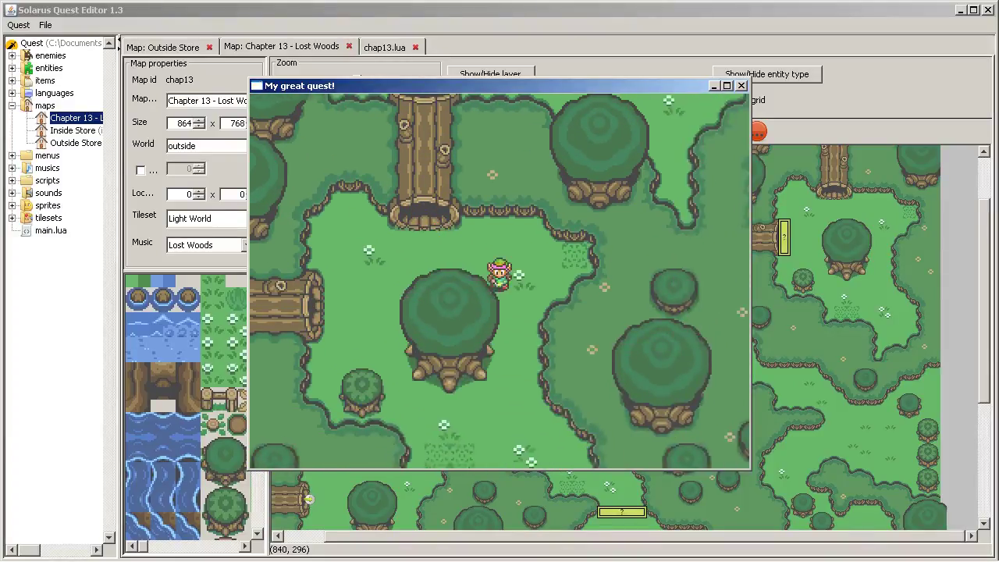
pyautogui.press('Down')
pyautogui.press('Down')
pyautogui.press('Right')
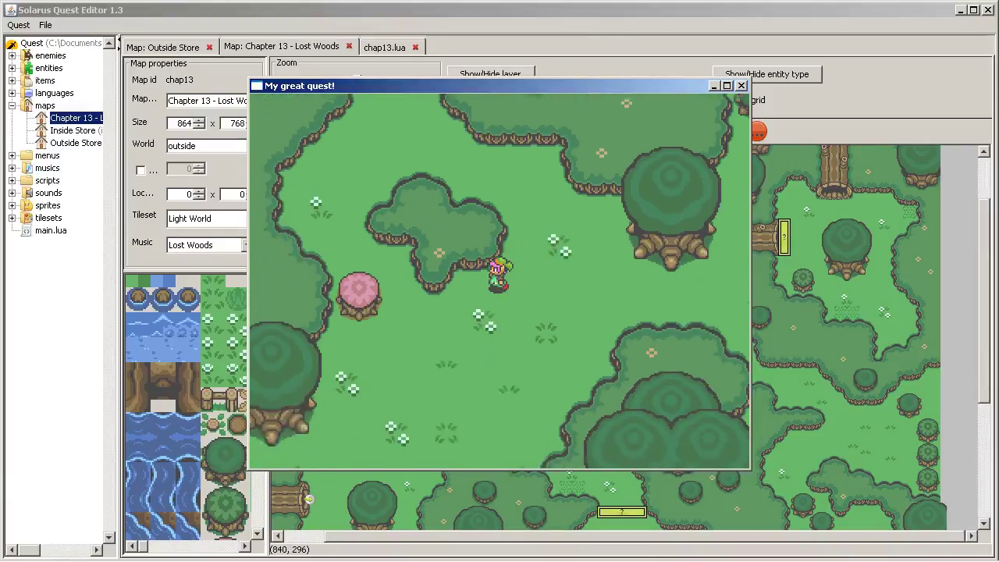
# Walk Link across the clearing, down into the hollow log, around the big tree and back up through the log passage
pyautogui.press('Down')
pyautogui.press('Left')
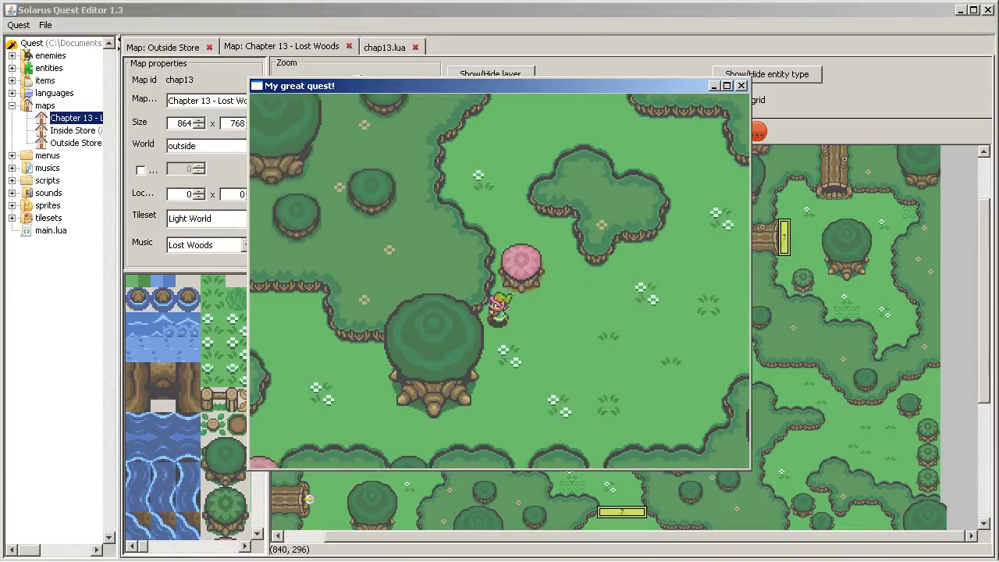
pyautogui.press('Down')
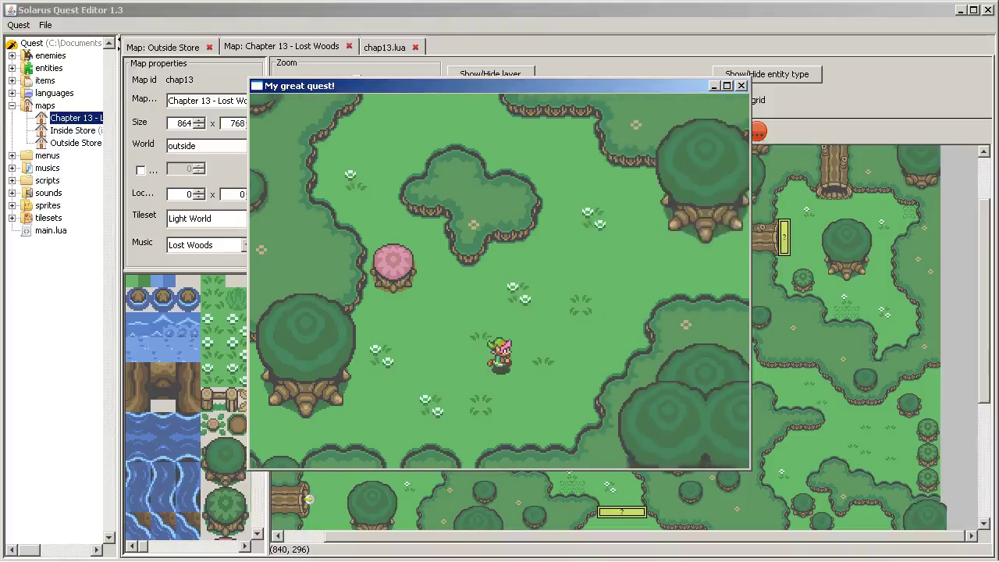
pyautogui.press('Up')
pyautogui.press('Right')
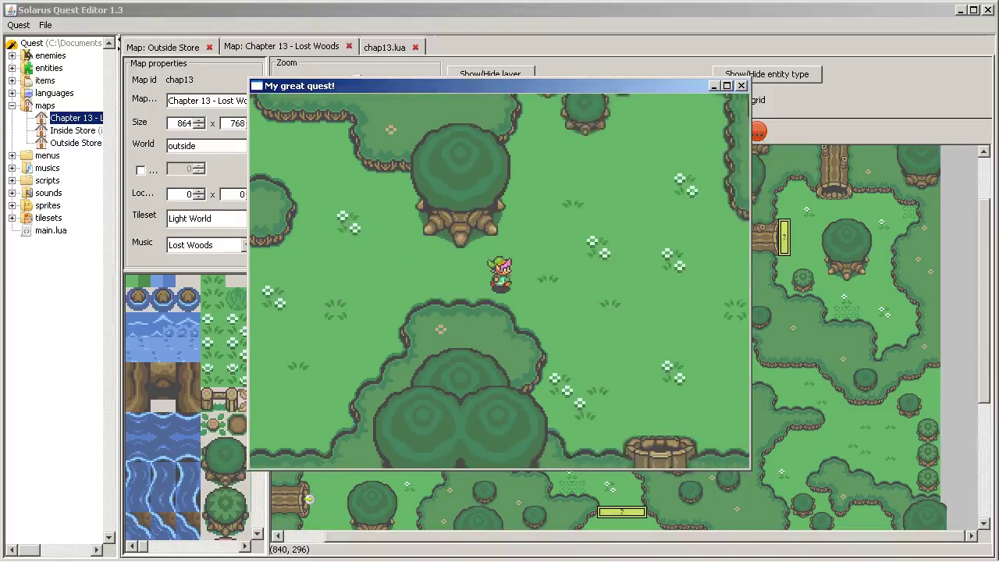
pyautogui.press('Left')
pyautogui.press('Left')
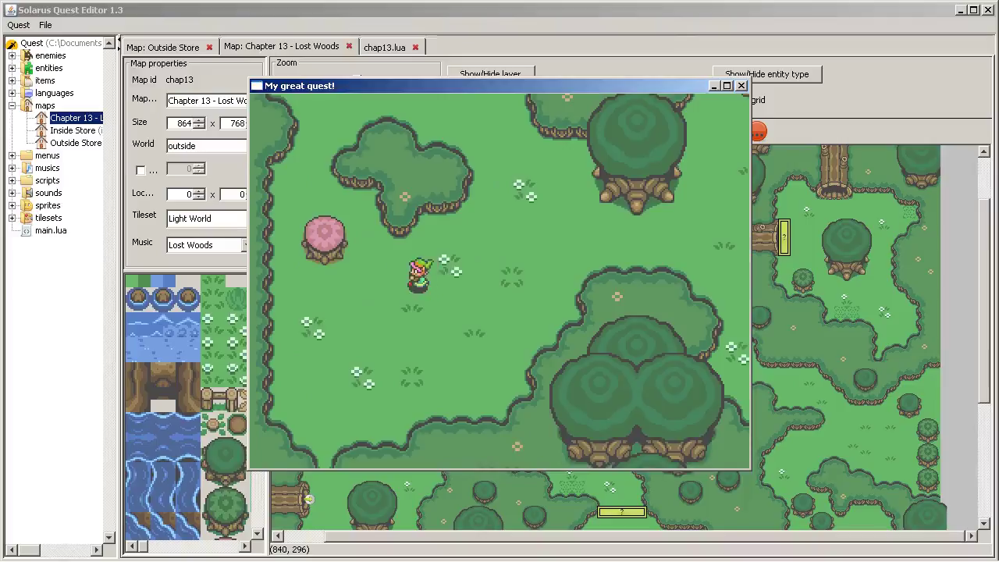
pyautogui.press('Down')
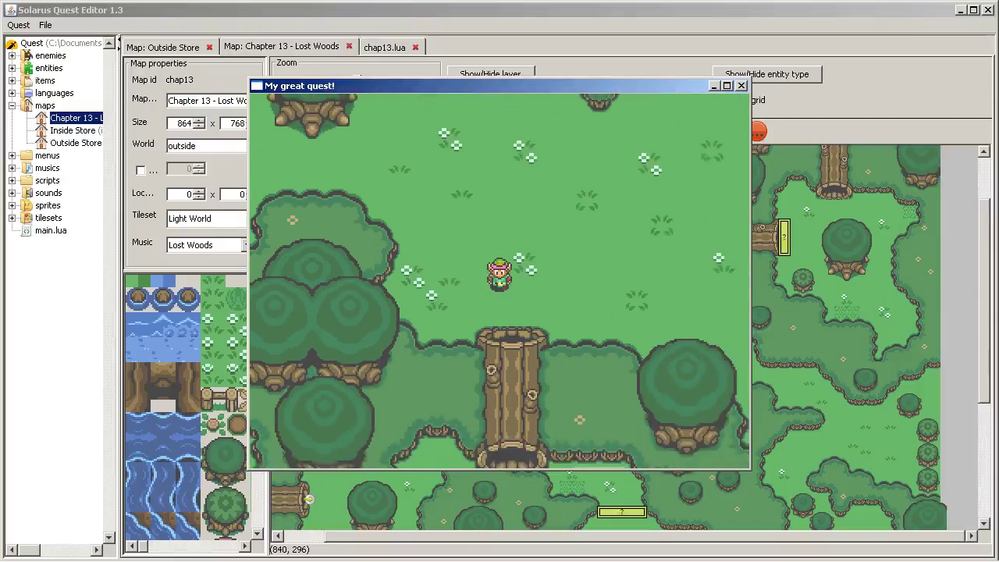
pyautogui.press('Down')
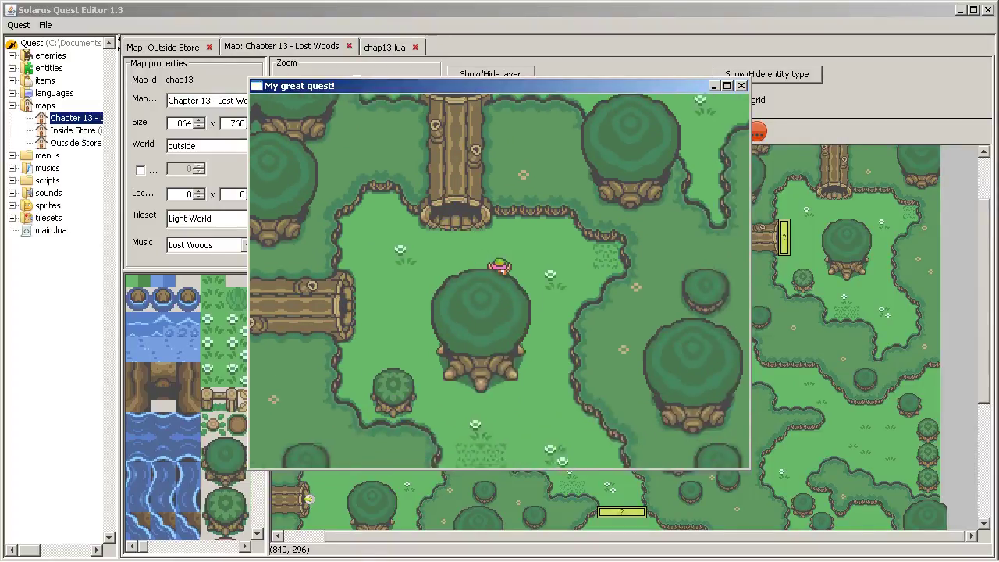
pyautogui.press('Down')
pyautogui.press('Right')
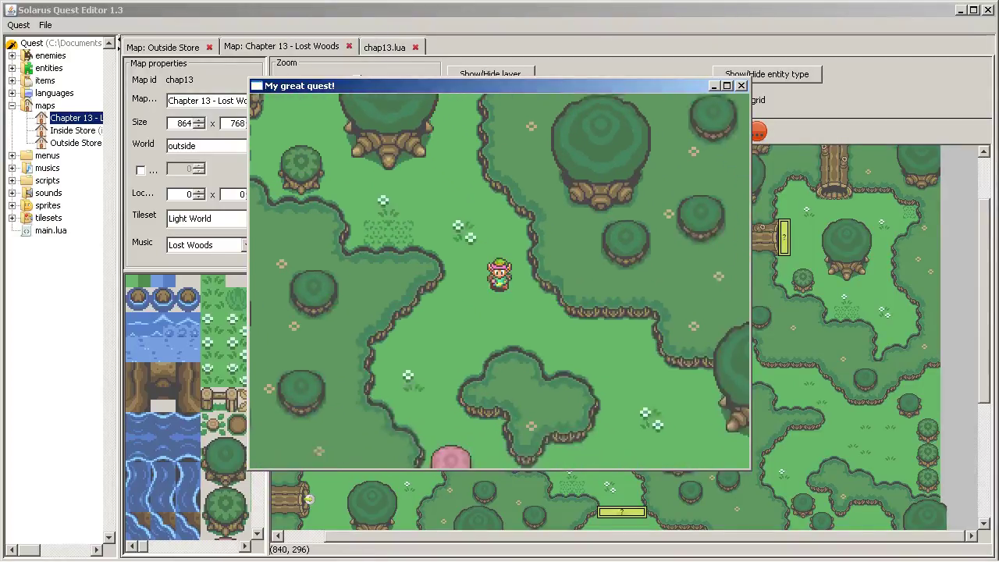
pyautogui.press('Down')
pyautogui.press('Right')
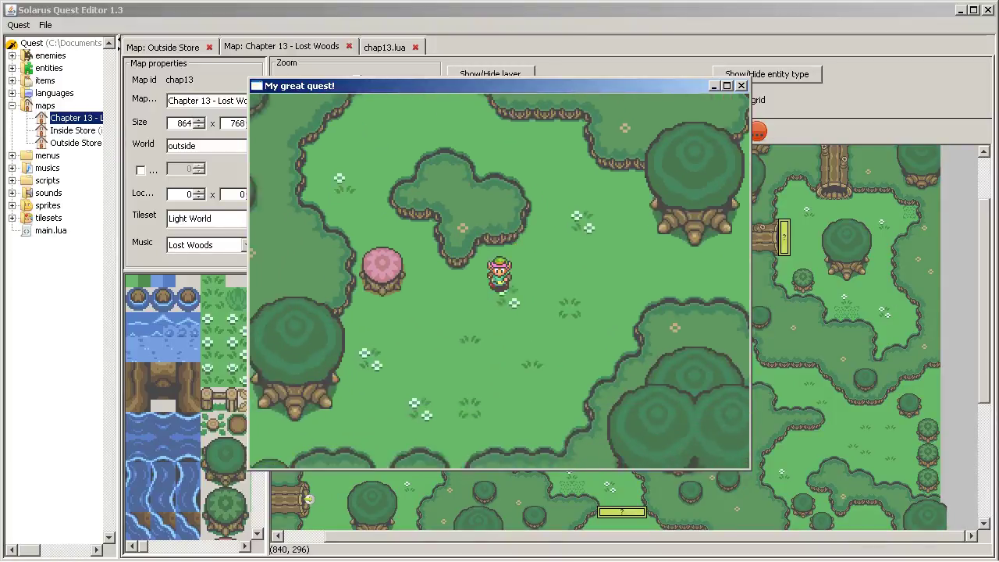
pyautogui.press('Left')
pyautogui.press('Down')
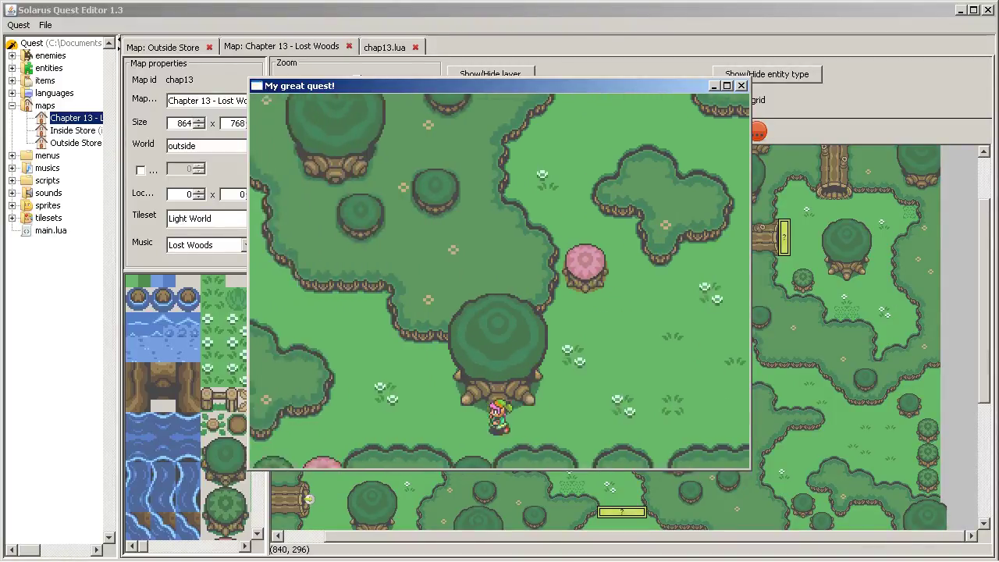
pyautogui.press('Up')
pyautogui.press('Left')
pyautogui.press('Up')
pyautogui.press('Left')
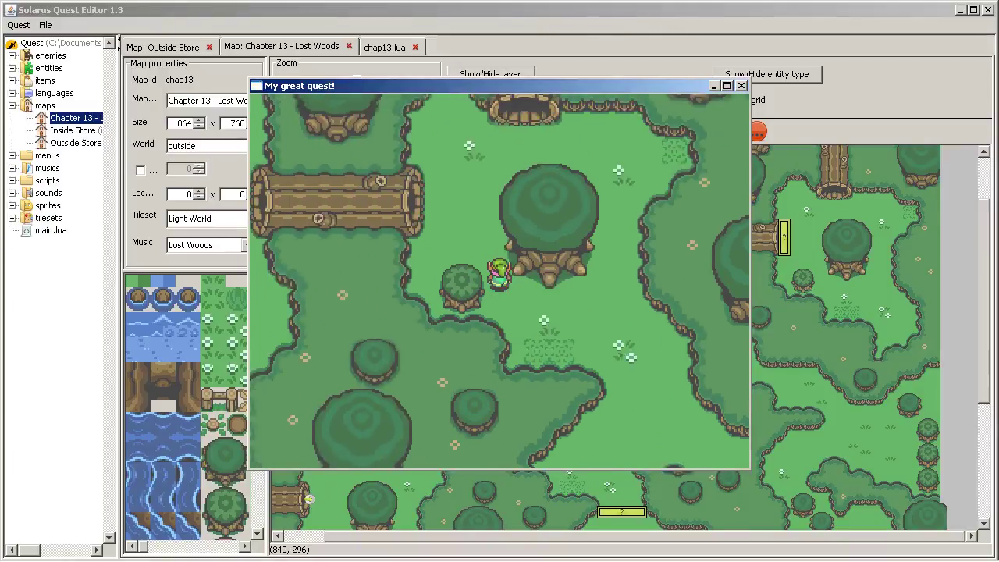
pyautogui.press('Up')
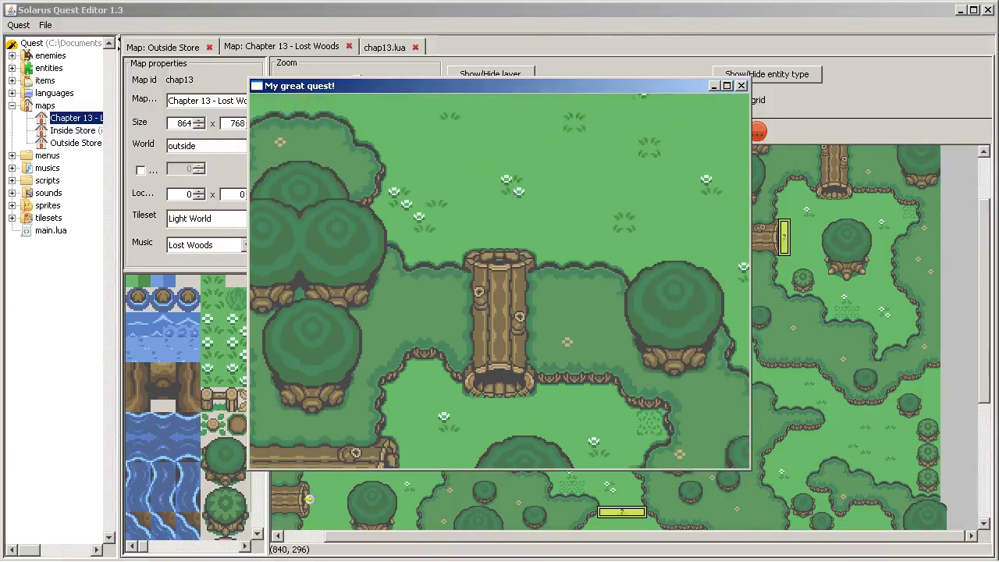
pyautogui.press('Up')
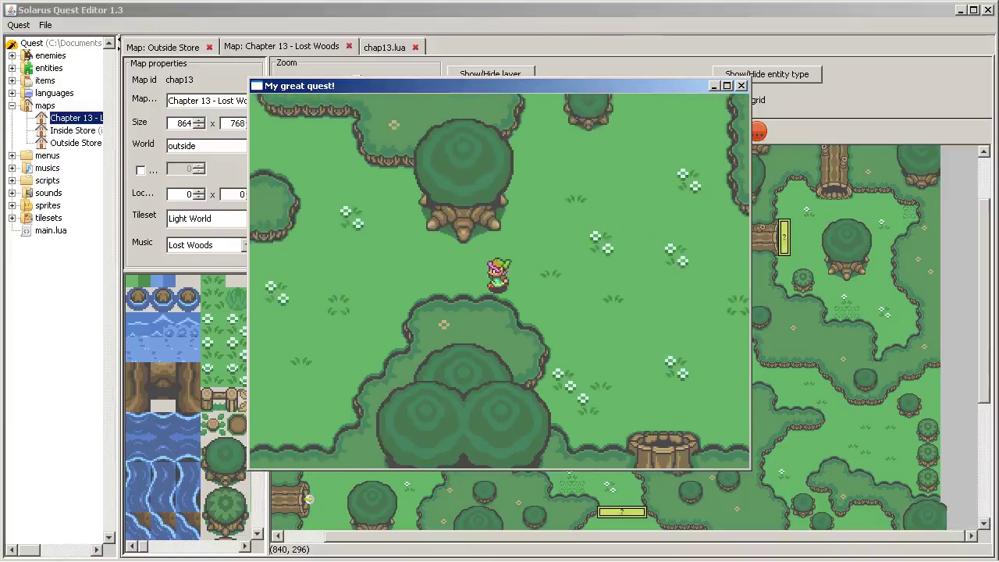
pyautogui.press('Left')
pyautogui.press('Up')
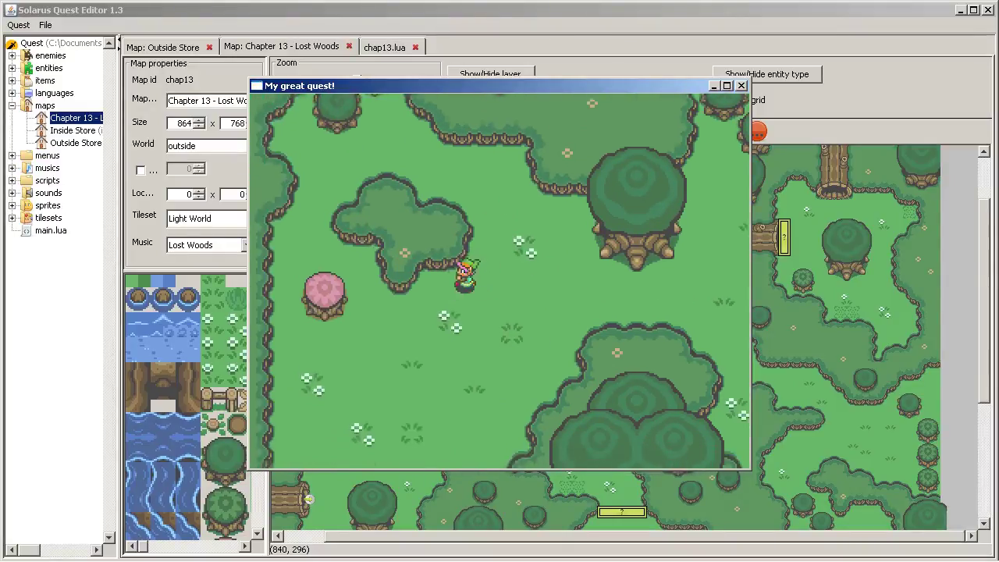
# Walk Link right, then down-right through another hollow log into a new Lost Woods clearing
pyautogui.press('Up')
pyautogui.press('Right')
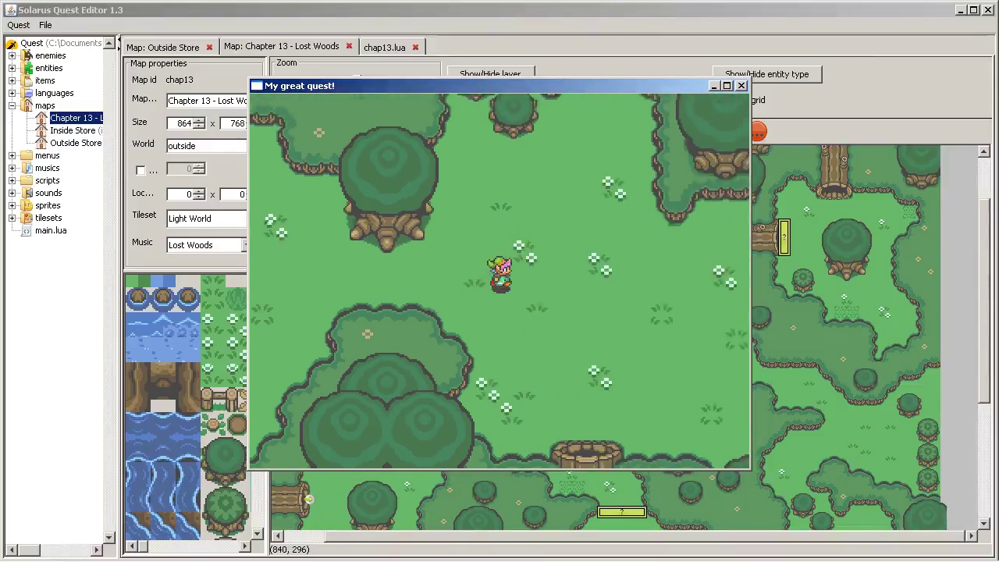
pyautogui.press('Up')
pyautogui.press('Right')
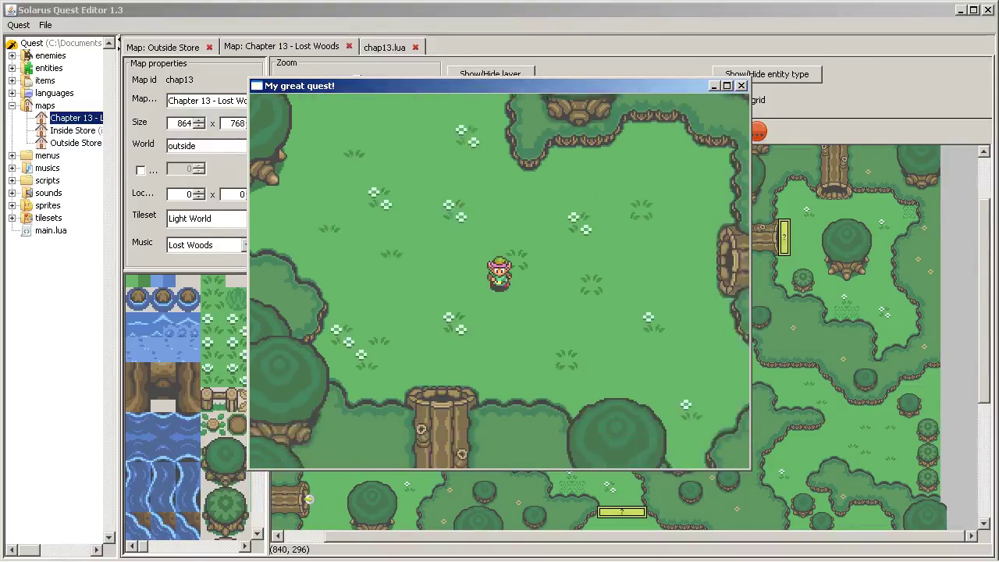
pyautogui.press('Right')
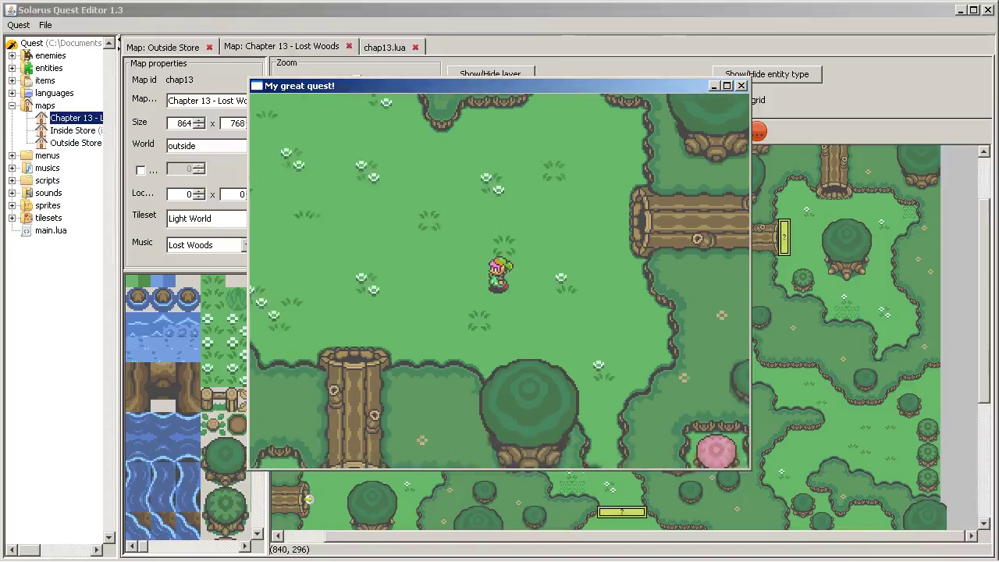
pyautogui.press('Left')
pyautogui.press('Down')
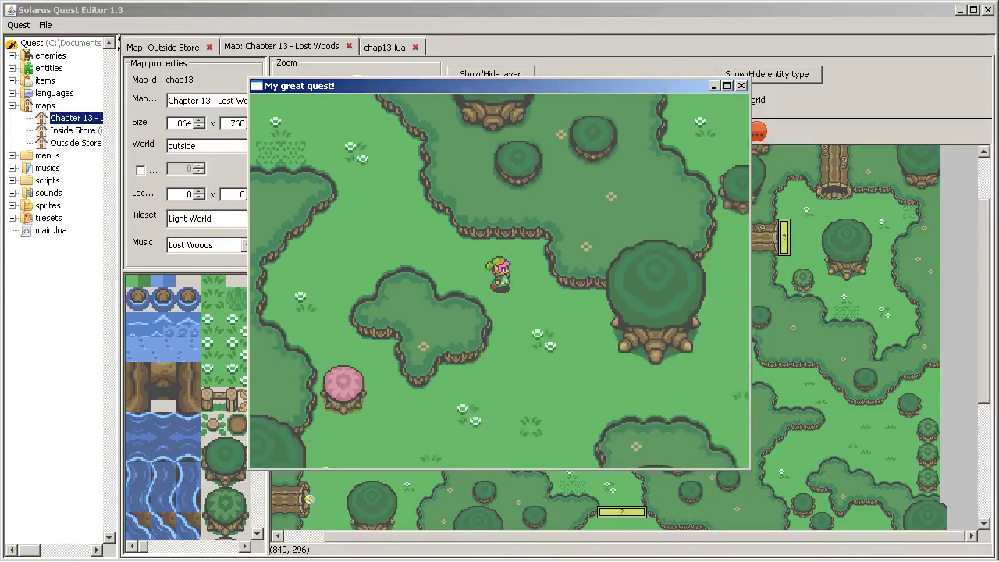
pyautogui.press('Down')
pyautogui.press('Right')
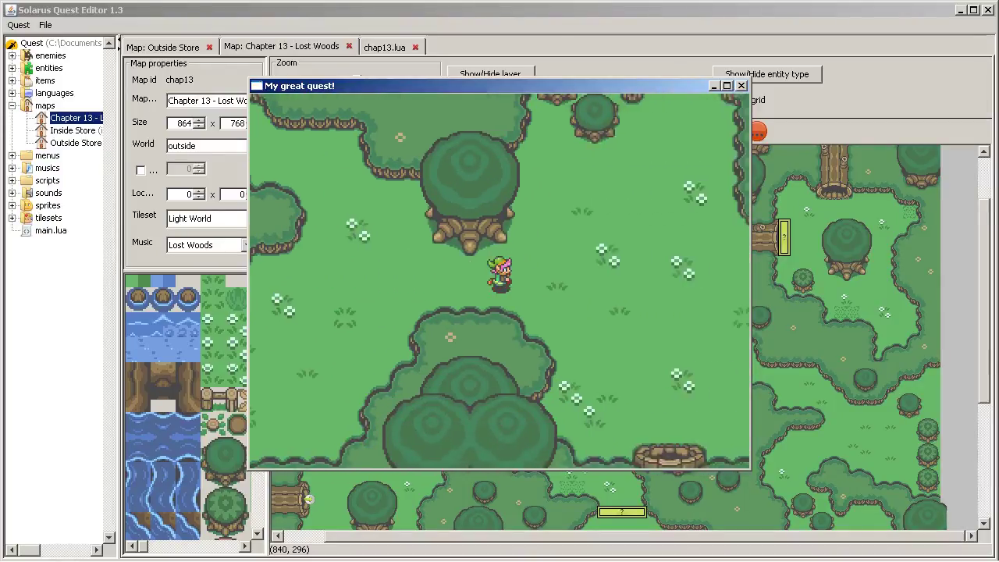
pyautogui.press('Right')
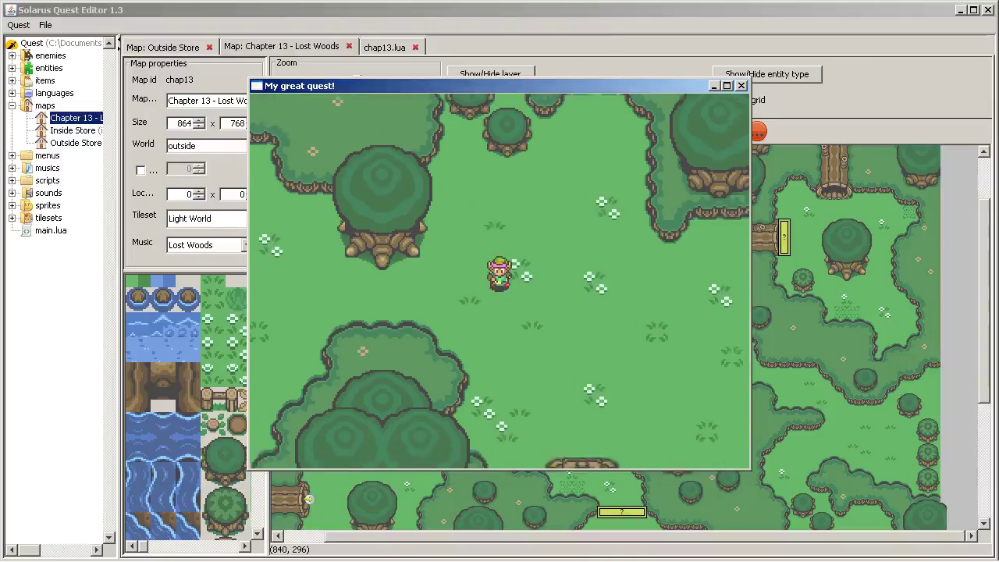
pyautogui.press('Right')
pyautogui.press('Down')
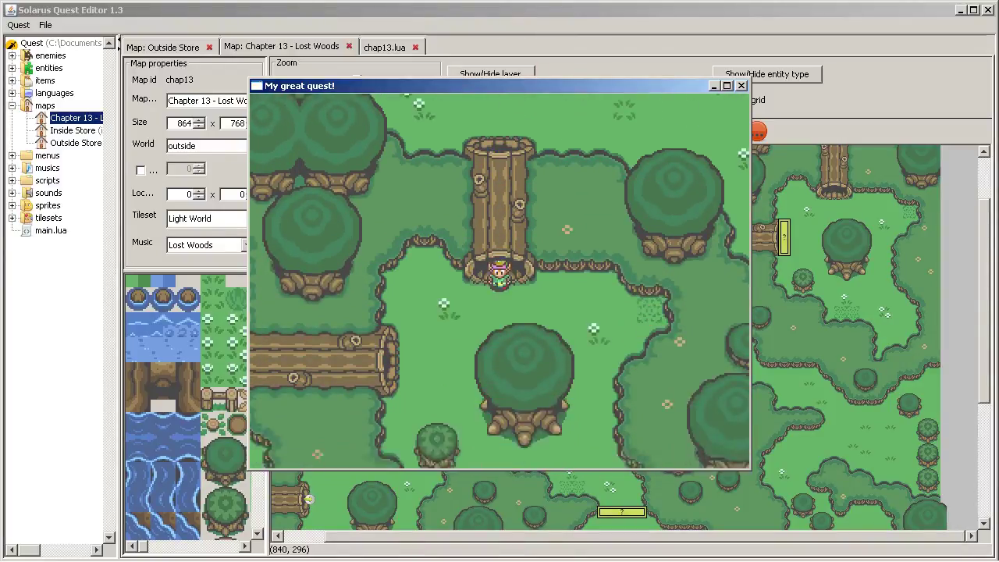
pyautogui.press('Down')
pyautogui.press('Left')
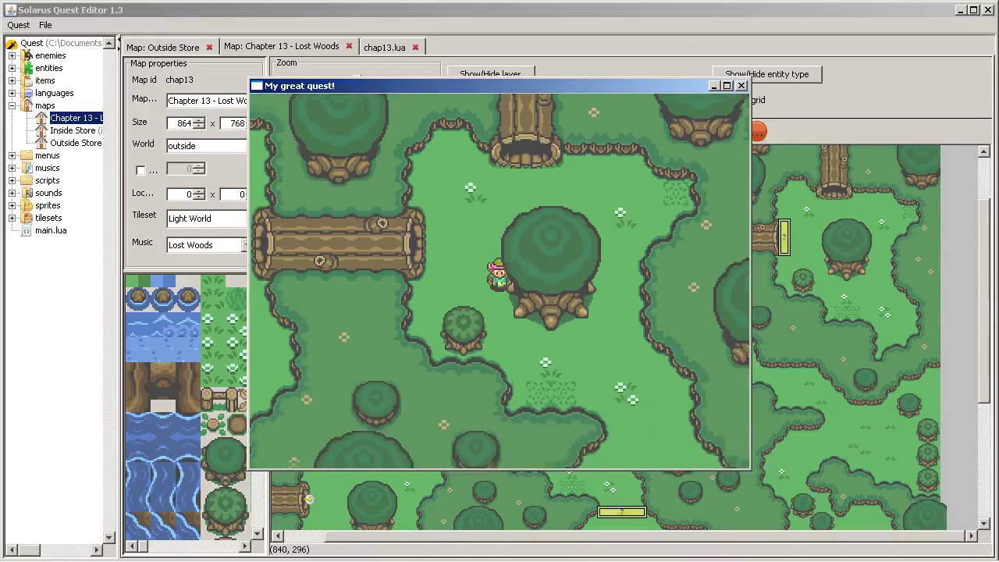
pyautogui.press('Right')
pyautogui.press('Down')
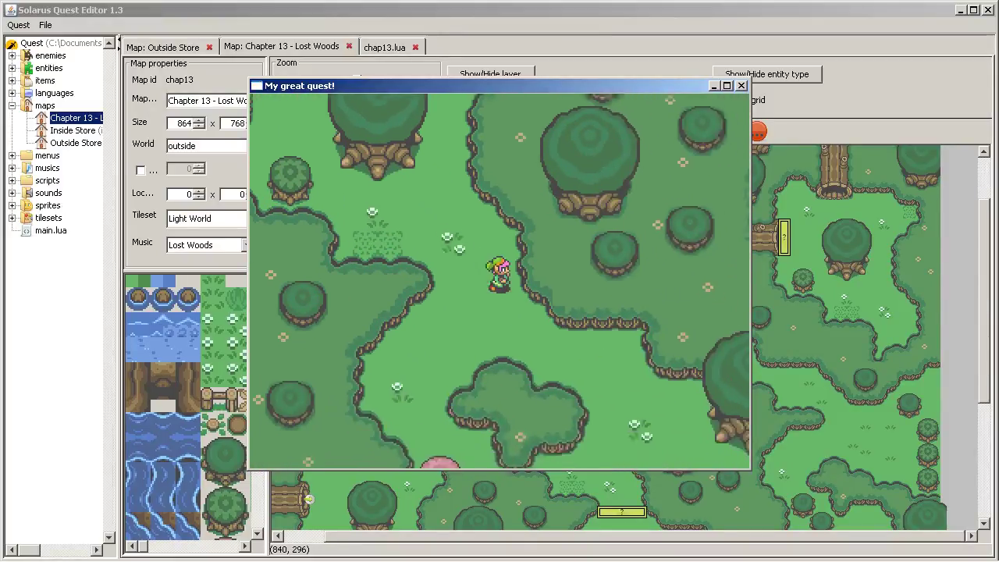
pyautogui.press('Down')
pyautogui.press('Right')
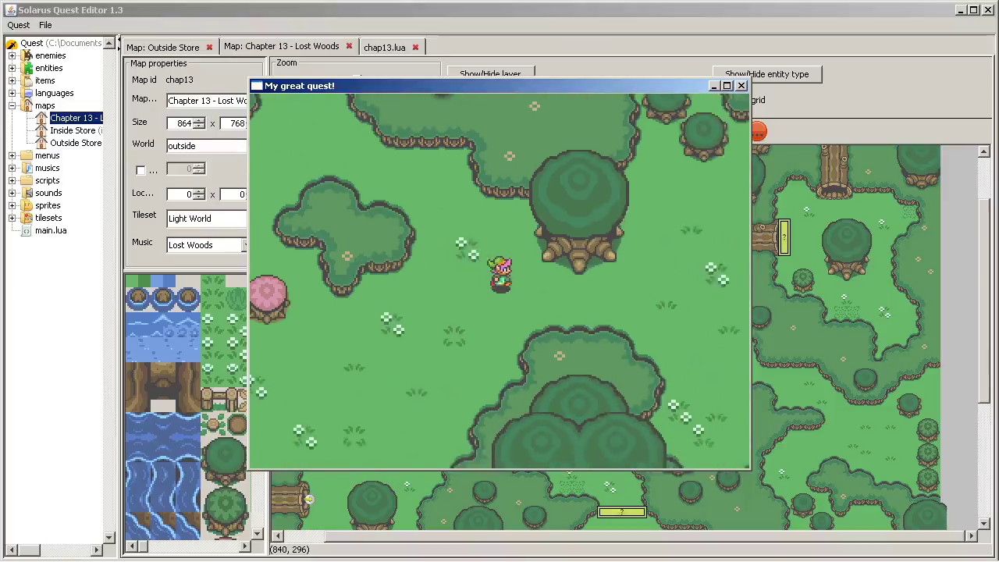
pyautogui.press('Down')
pyautogui.press('Right')
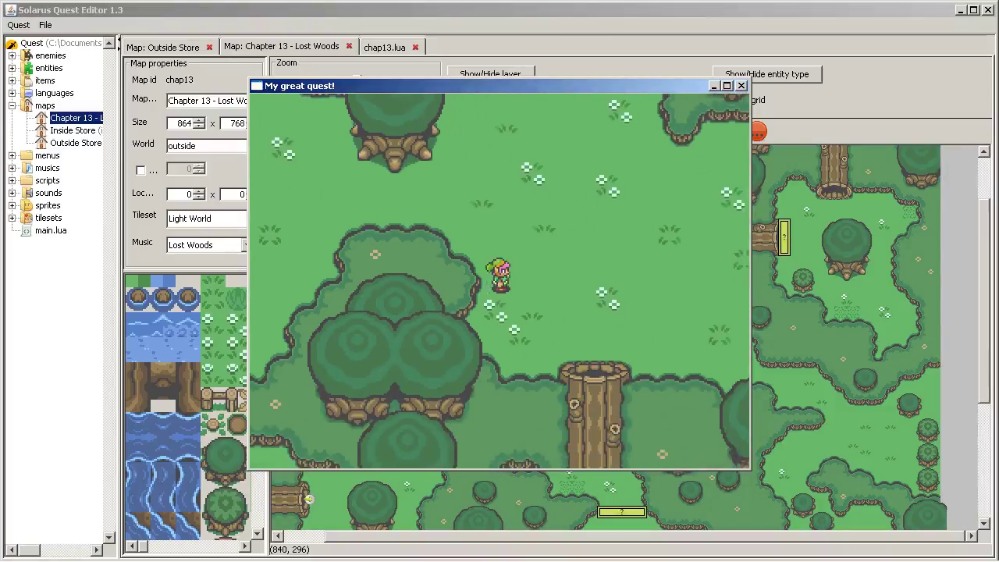
pyautogui.press('Down')
pyautogui.press('Right')
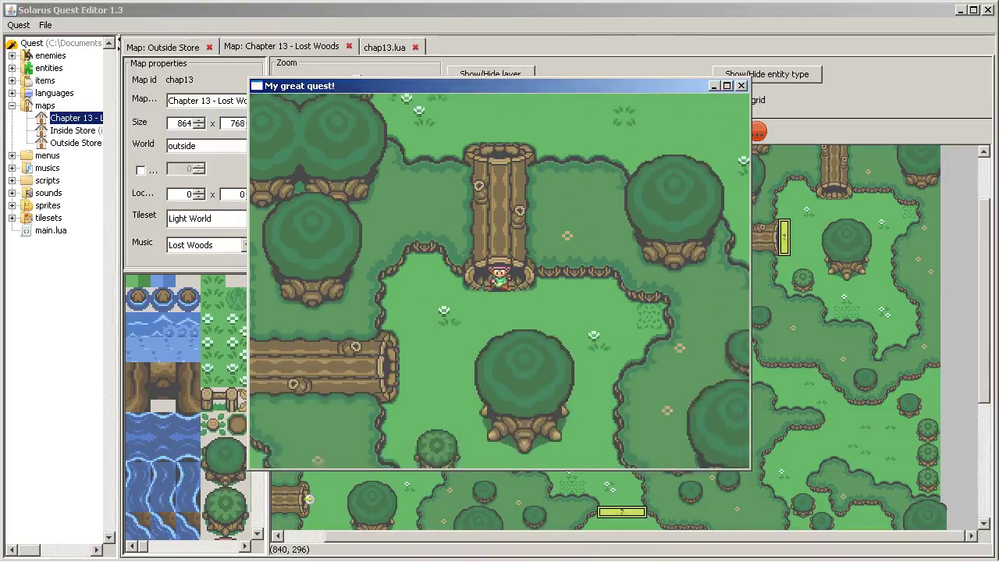
pyautogui.press('Down')
pyautogui.press('Right')
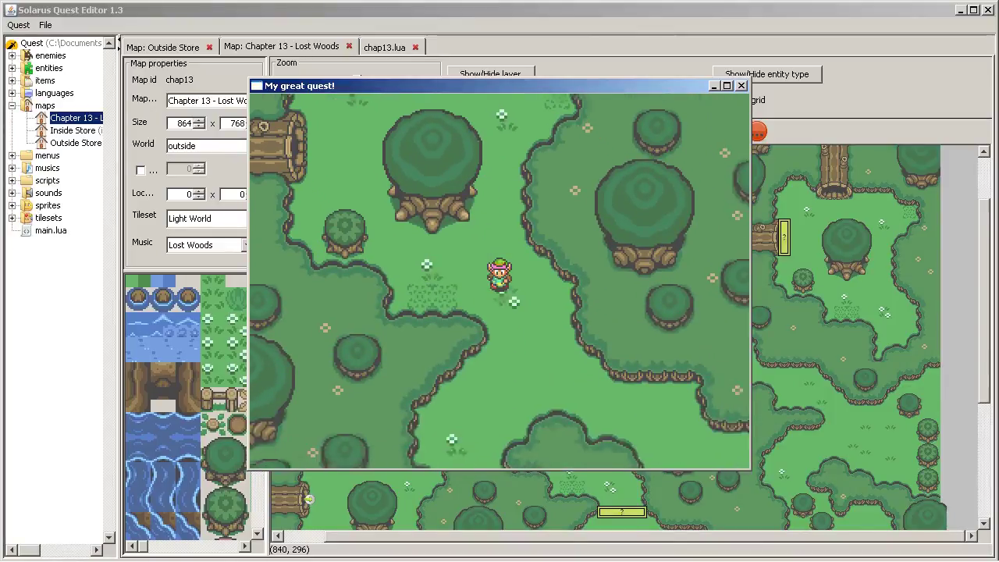
pyautogui.press('Down')
pyautogui.press('Right')
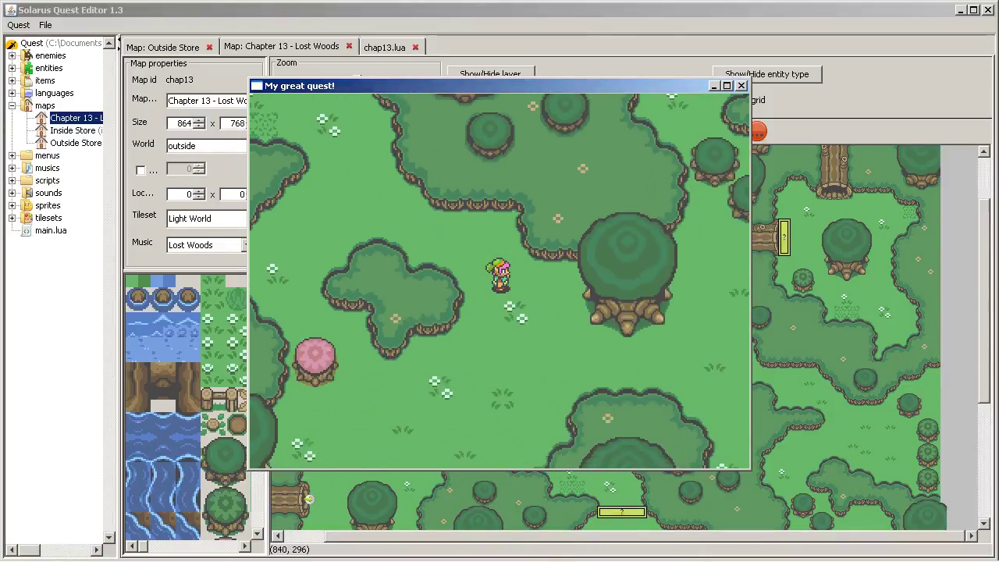
# Close the My great quest! test game and scroll the Lost Woods map to review its sensors and log bridges
pyautogui.click(742, 85)
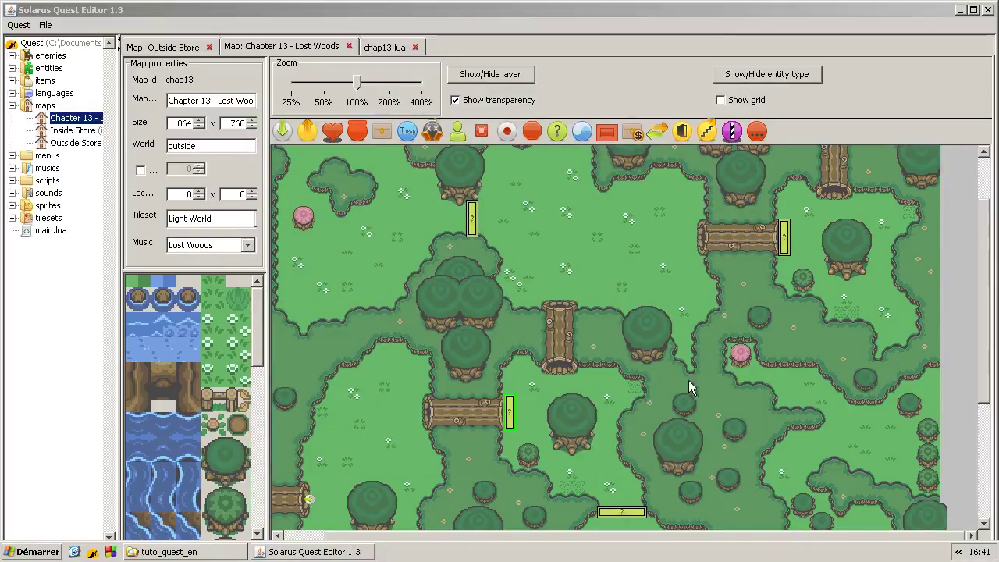
pyautogui.scroll(-5, 594, 343)
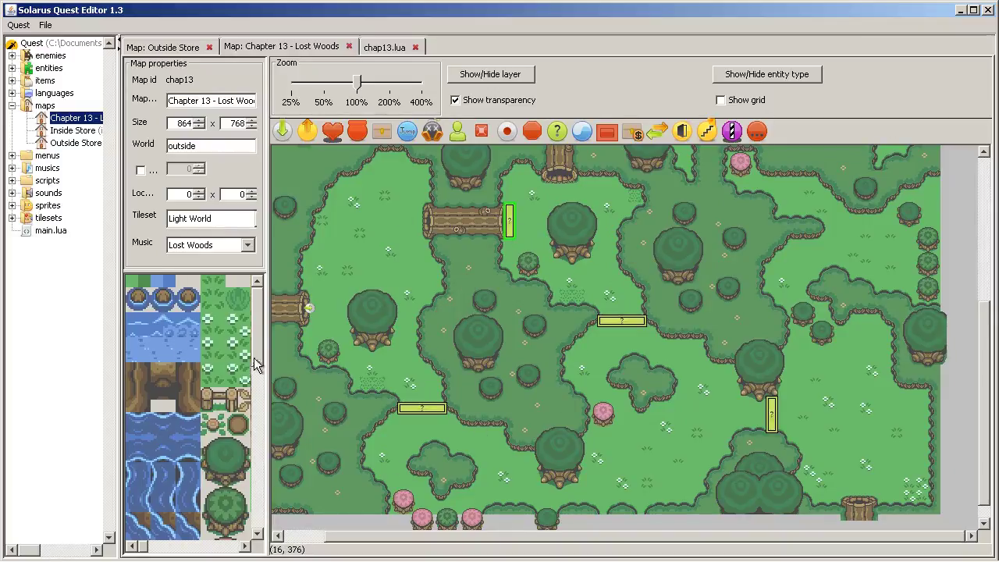
pyautogui.scroll(2, 581, 411)
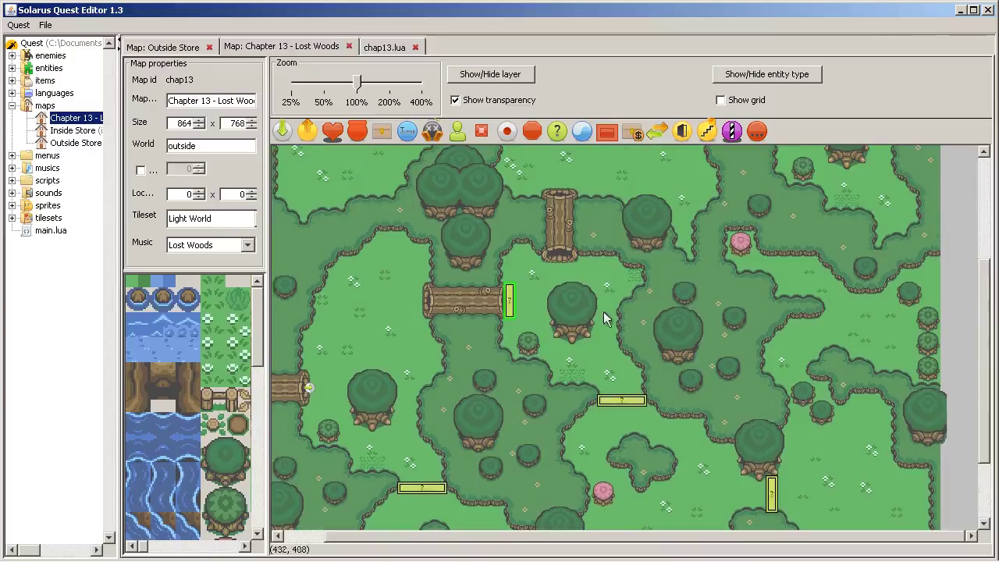
pyautogui.scroll(2, 786, 253)
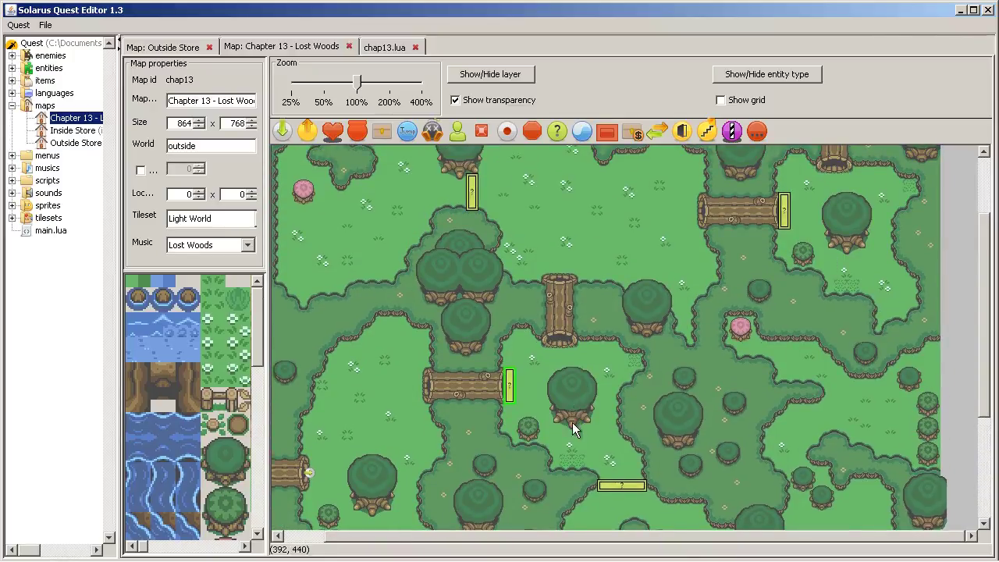
pyautogui.scroll(-4, 515, 320)
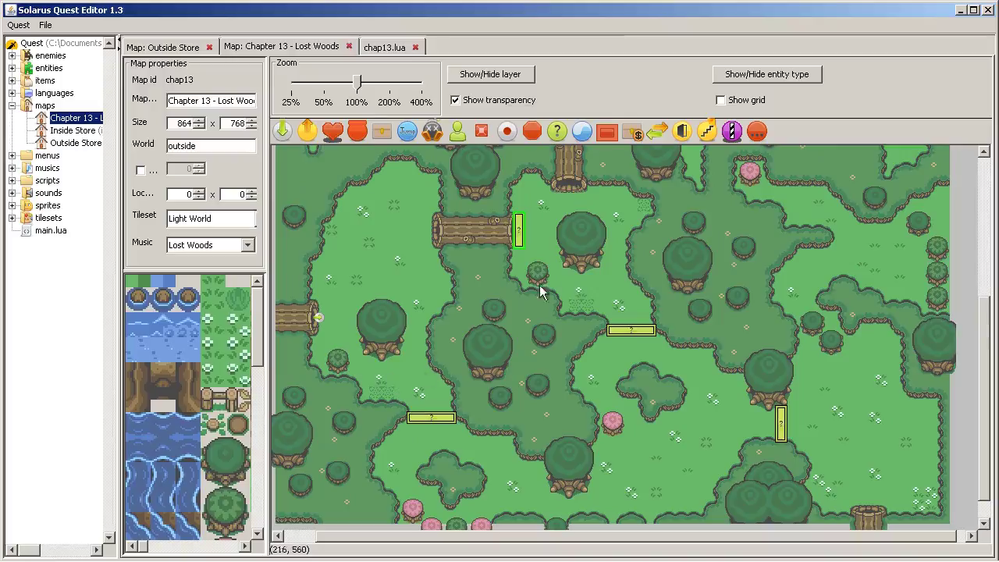
# Place a destructible on the map at 128, 605 and give it the Grass sprite
pyautogui.click(358, 131)
pyautogui.click(374, 390)
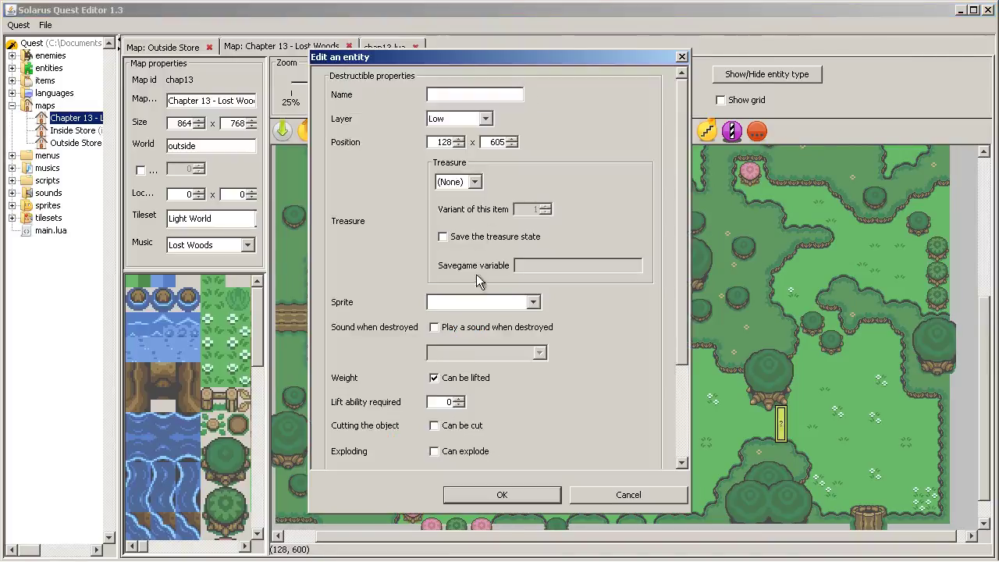
pyautogui.click(494, 301)
pyautogui.scroll(-3, 498, 390)
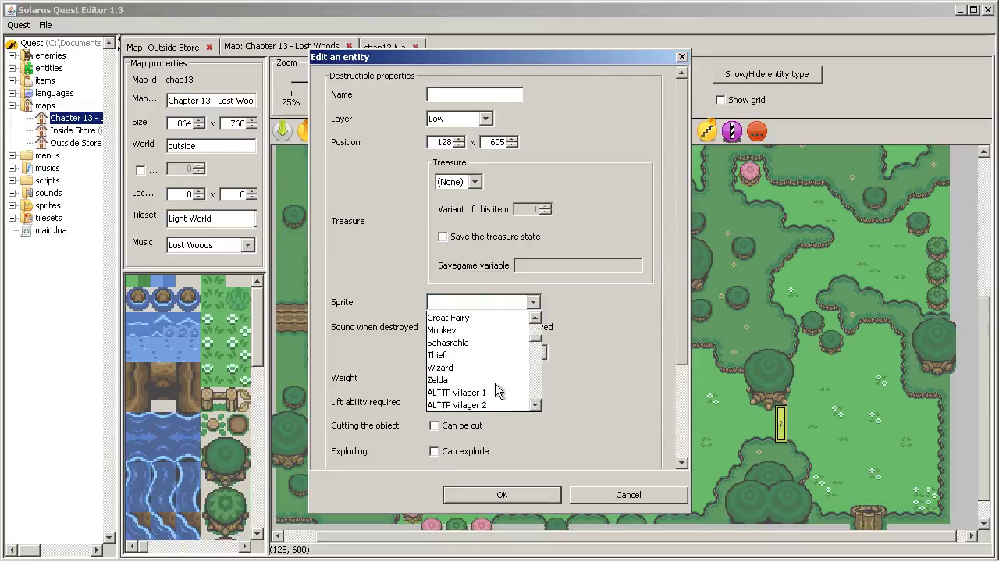
pyautogui.scroll(-3, 492, 355)
pyautogui.click(485, 331)
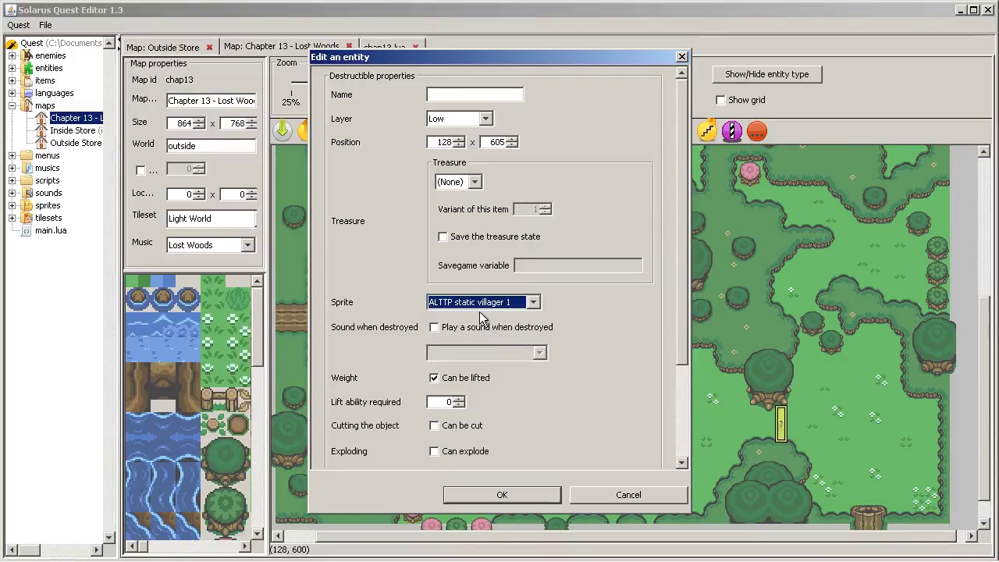
pyautogui.press('g')
pyautogui.click(494, 304)
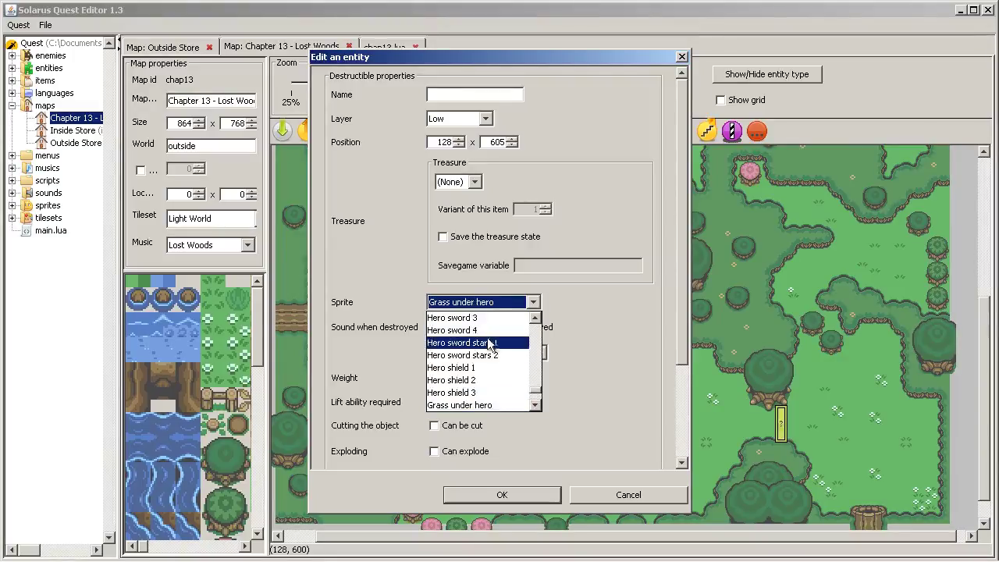
pyautogui.click(487, 362)
pyautogui.press('g')
pyautogui.press('g')
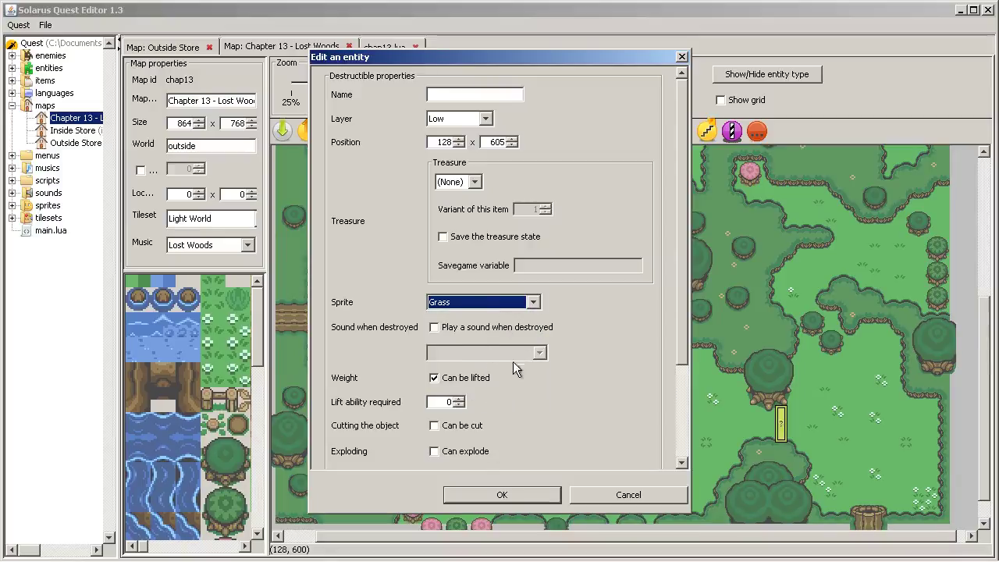
# Make the grass play the bush sound, not liftable, and cuttable
pyautogui.click(474, 328)
pyautogui.click(476, 352)
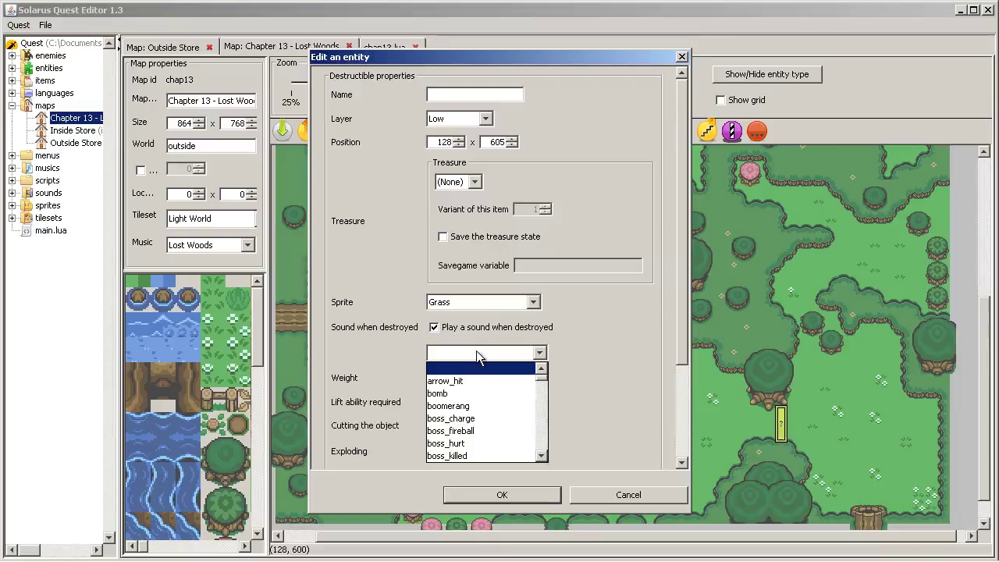
pyautogui.scroll(-1, 475, 406)
pyautogui.click(462, 456)
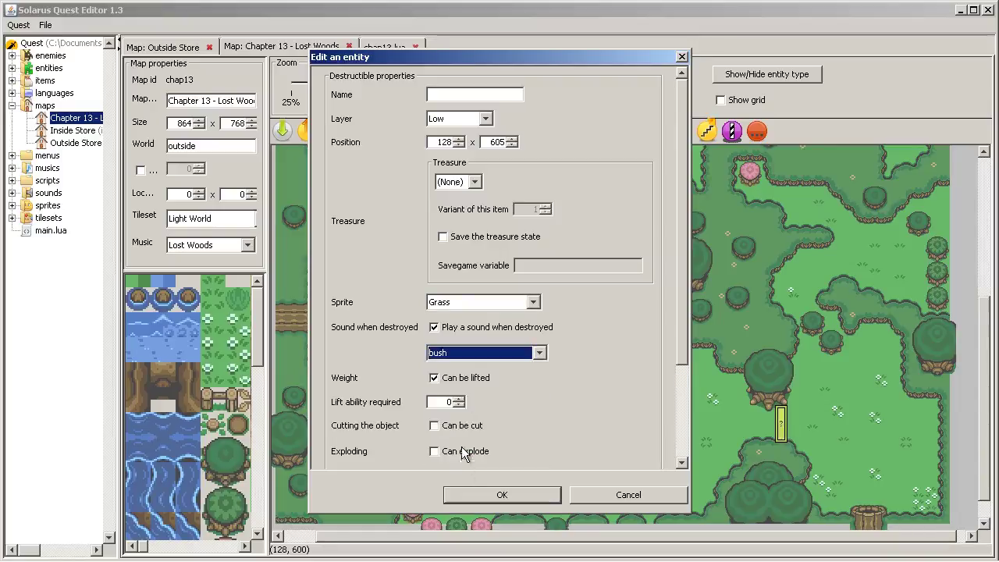
pyautogui.click(462, 377)
pyautogui.click(459, 426)
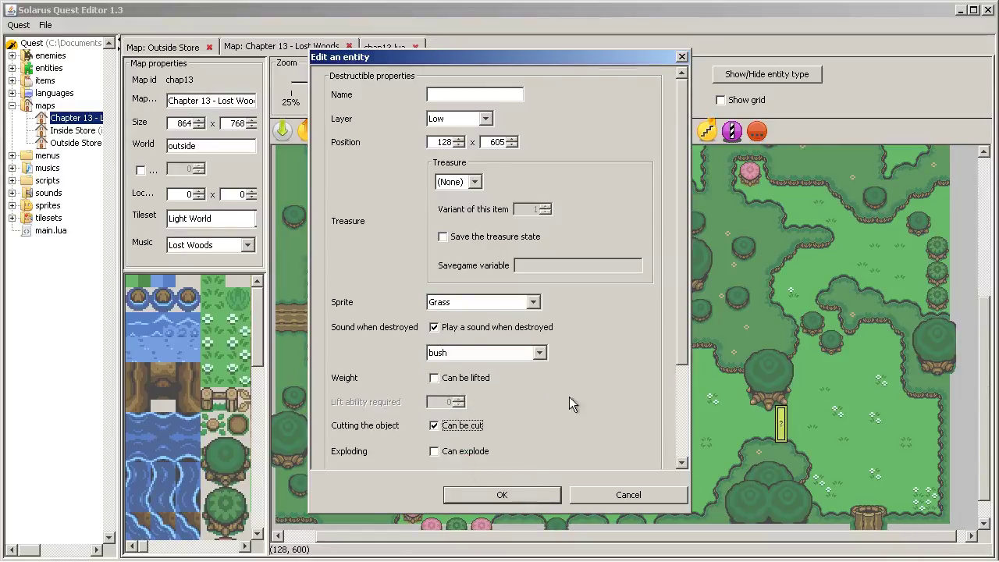
pyautogui.scroll(-3, 569, 396)
# Confirm the Grass destructible, then drag it up and right on the map
pyautogui.click(503, 494)
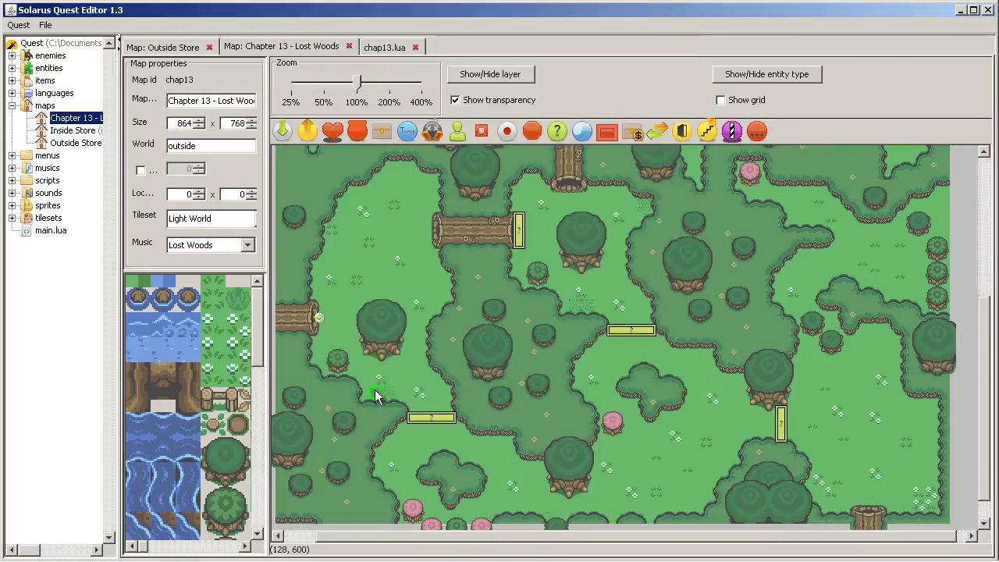
pyautogui.click(386, 396)
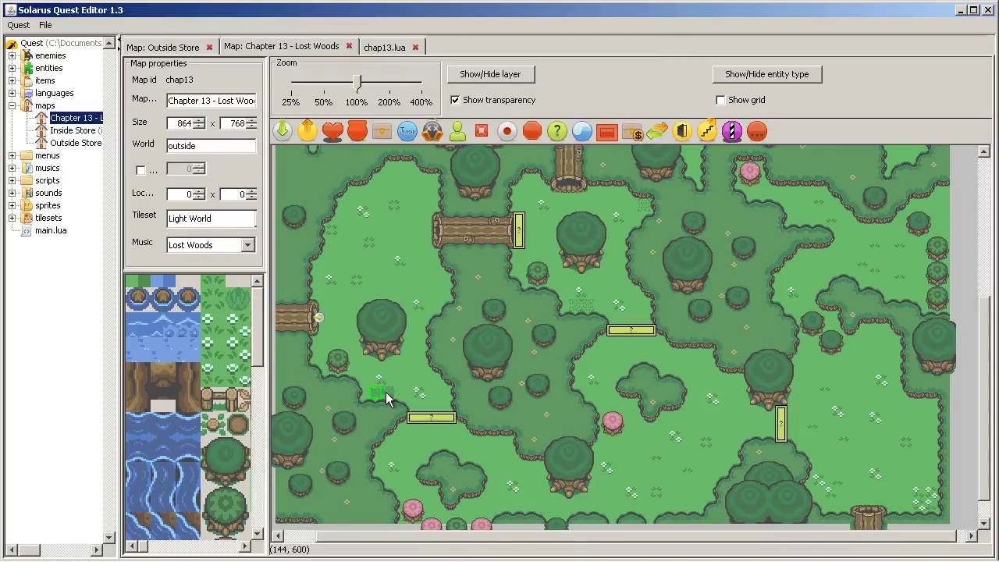
pyautogui.moveTo(393, 390); pyautogui.dragTo(579, 304)
# Place a second grass patch in the clearing beside the middle sensor
pyautogui.scroll(5, 724, 249)
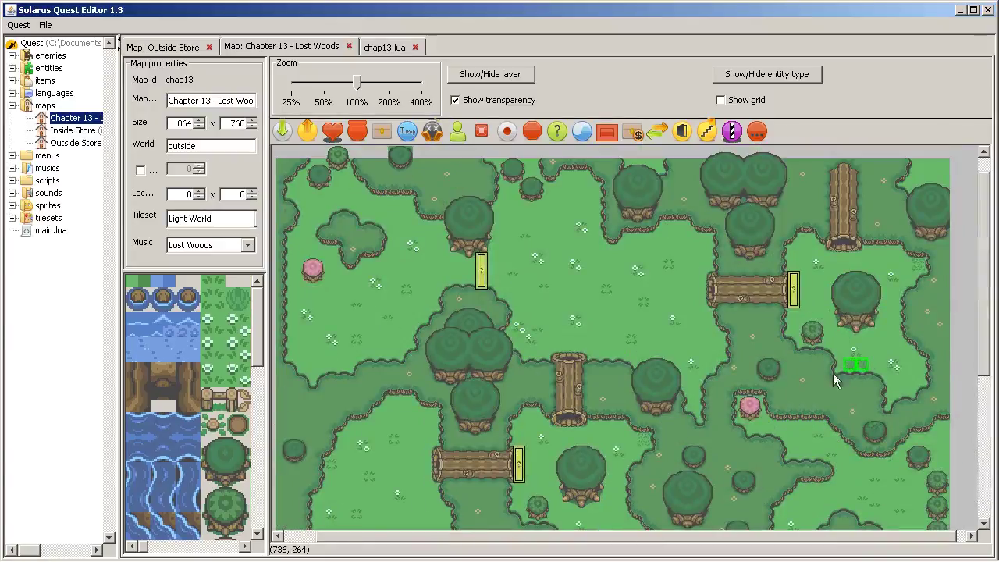
pyautogui.scroll(-3, 625, 492)
pyautogui.click(581, 420)
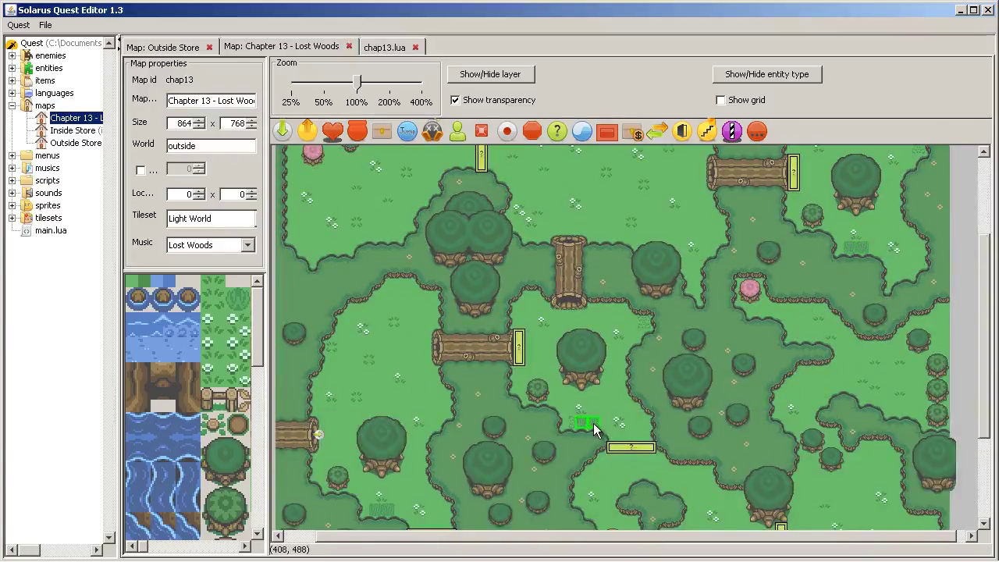
pyautogui.scroll(-3, 439, 430)
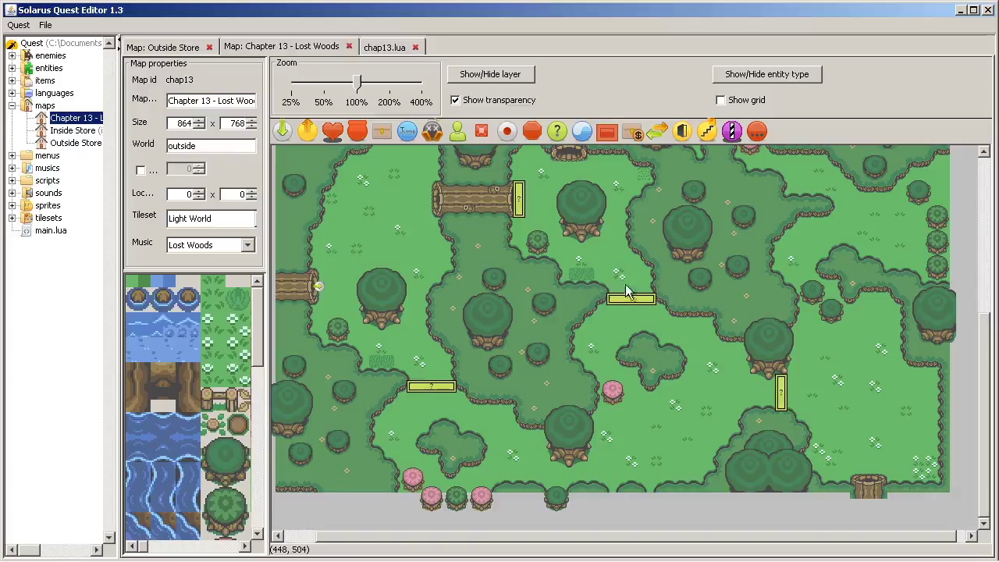
# Drop another tall-grass patch onto the Lost Woods map
pyautogui.scroll(3, 659, 335)
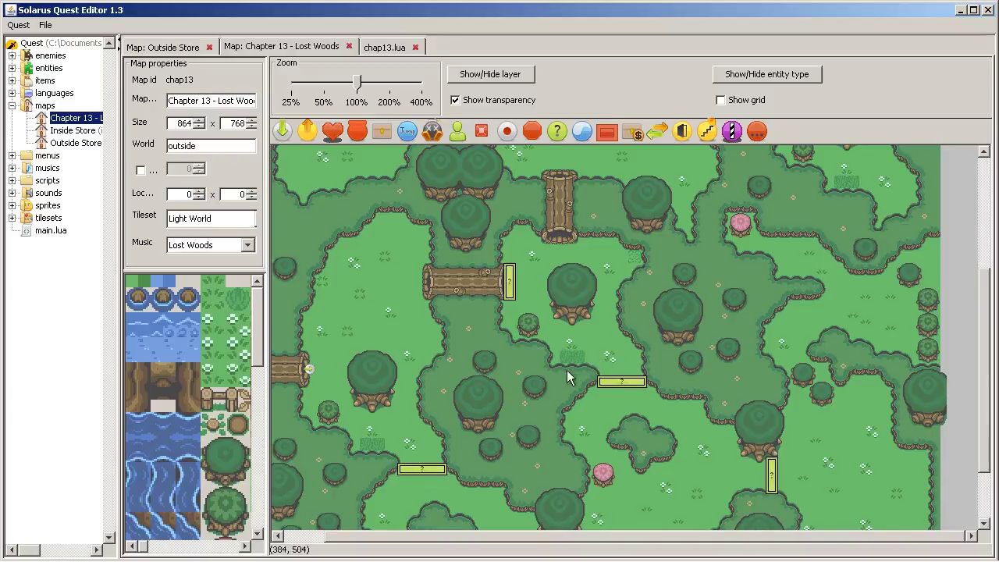
pyautogui.click(571, 350)
# Pan and scroll across the whole map to review the grass patches, including the eastern one
pyautogui.moveTo(664, 557)
pyautogui.moveTo(602, 308); pyautogui.dragTo(601, 366, button='middle')
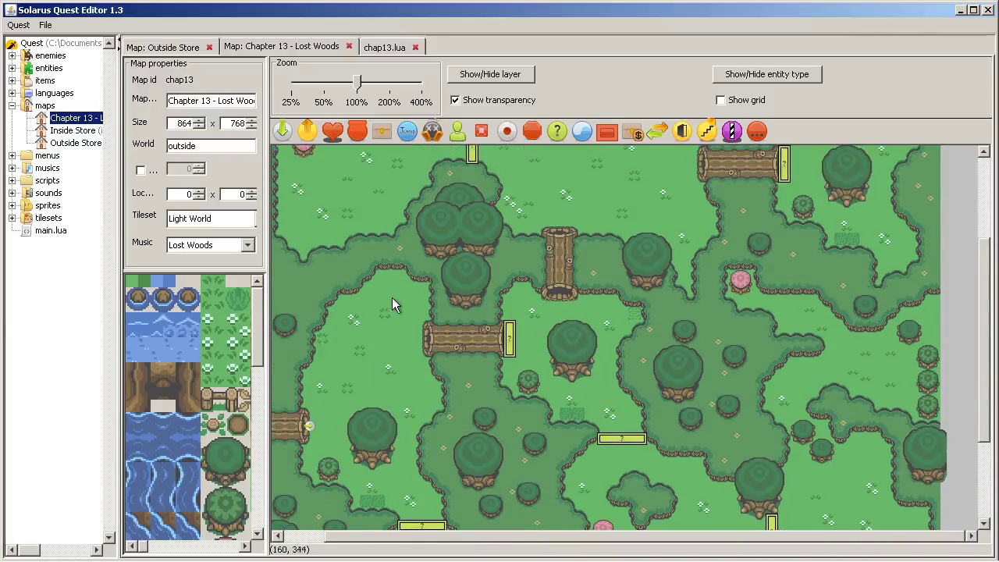
pyautogui.moveTo(373, 390); pyautogui.dragTo(411, 257, button='middle')
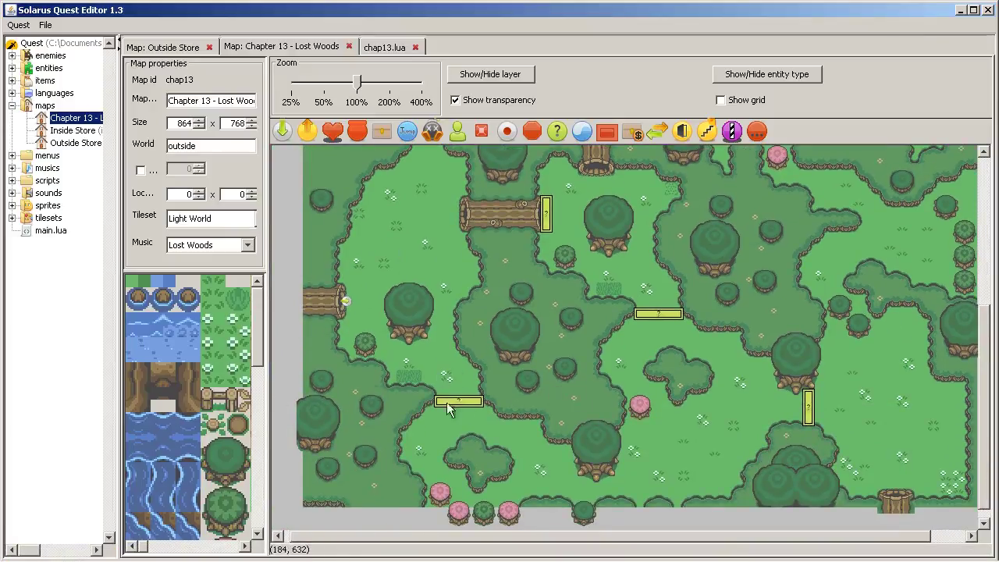
pyautogui.scroll(3, 457, 398)
pyautogui.scroll(-1, 454, 394)
pyautogui.scroll(-3, 462, 436)
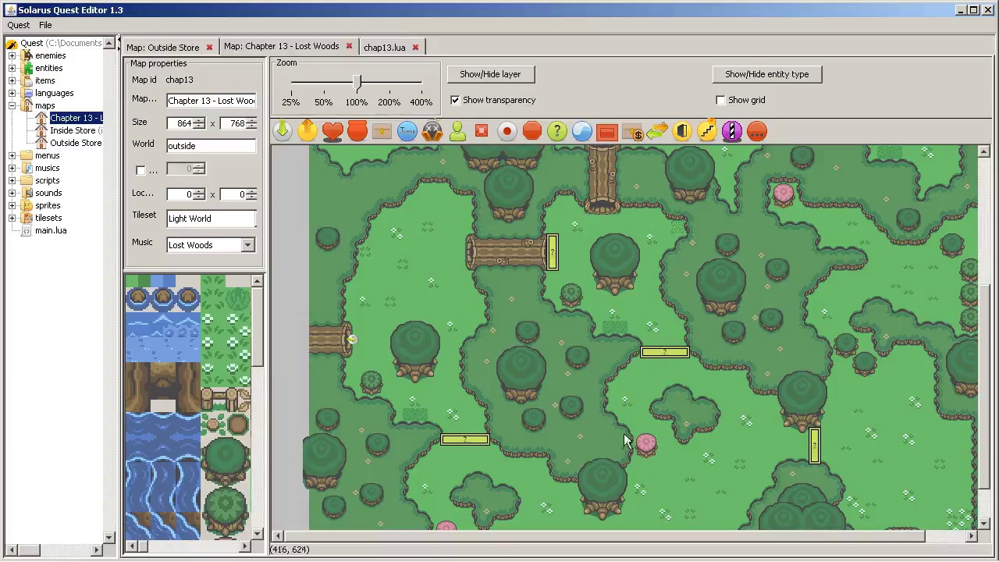
pyautogui.keyDown('shift'); pyautogui.hscroll(-5, 697, 287); pyautogui.keyUp('shift')
pyautogui.scroll(3, 690, 428)
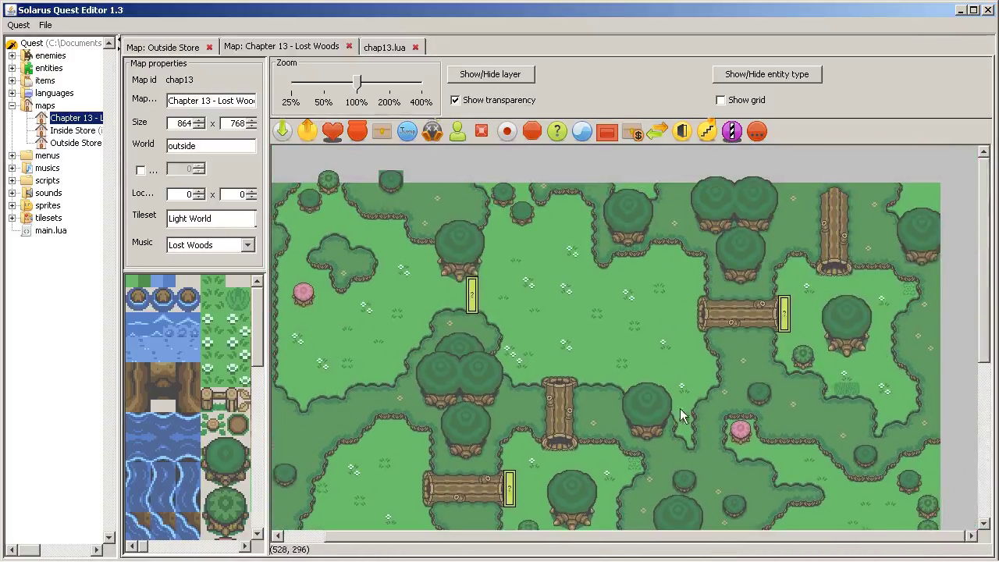
pyautogui.scroll(-5, 718, 292)
pyautogui.keyDown('shift'); pyautogui.hscroll(-1, 761, 242); pyautogui.keyUp('shift')
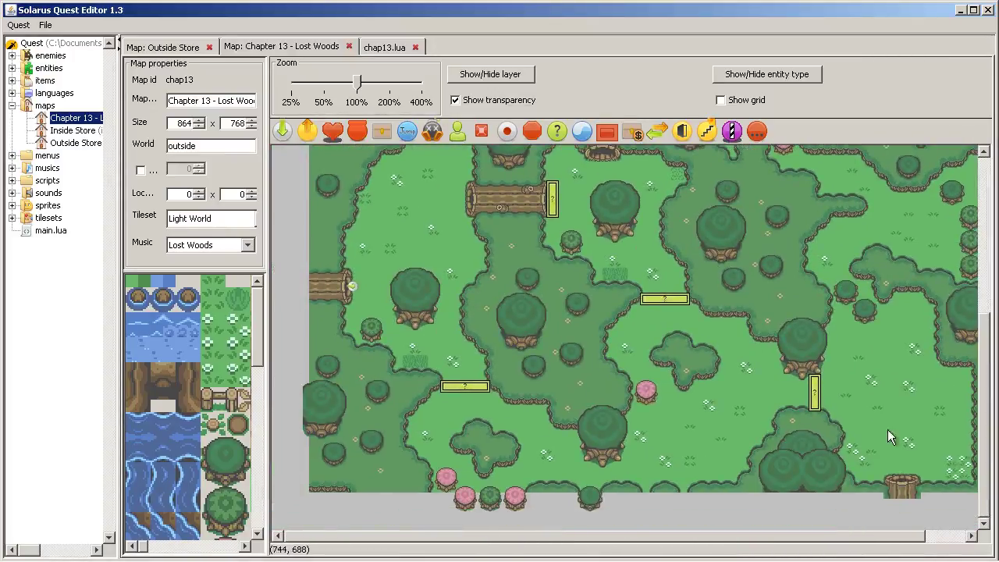
pyautogui.keyDown('shift'); pyautogui.hscroll(1, 888, 429); pyautogui.keyUp('shift')
pyautogui.scroll(1, 887, 429)
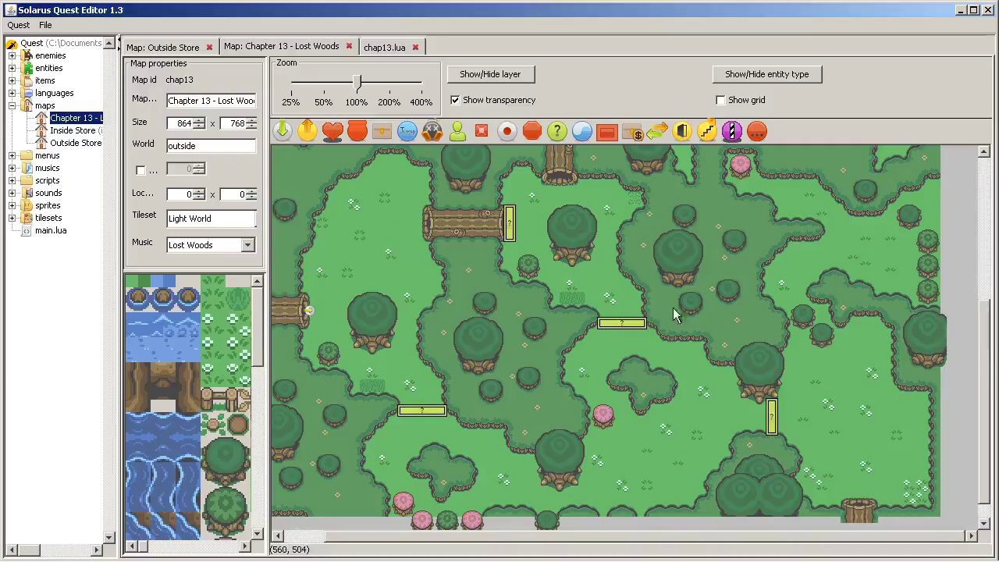
pyautogui.scroll(8, 584, 361)
pyautogui.scroll(-3, 632, 316)
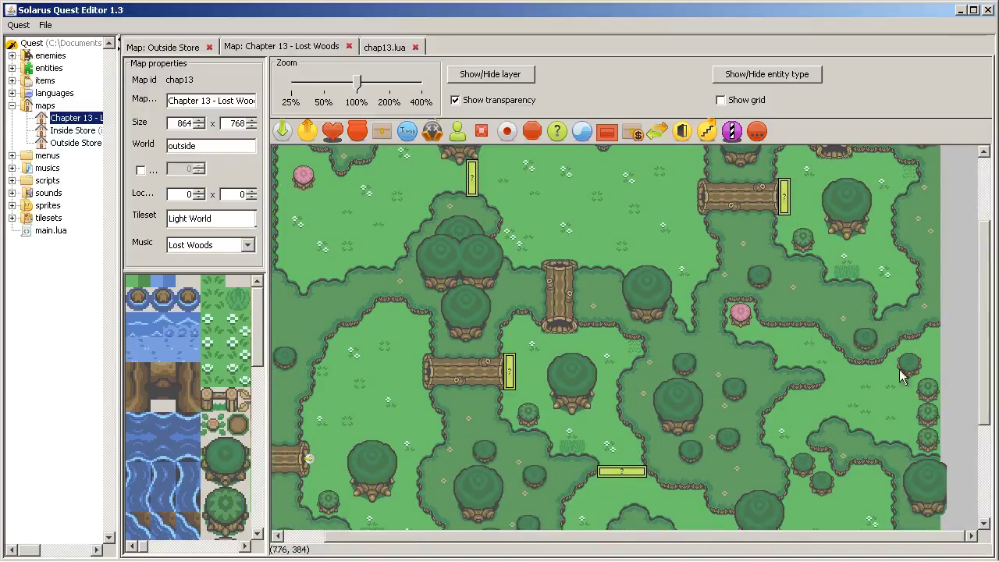
pyautogui.scroll(-3, 909, 352)
pyautogui.scroll(-2, 920, 334)
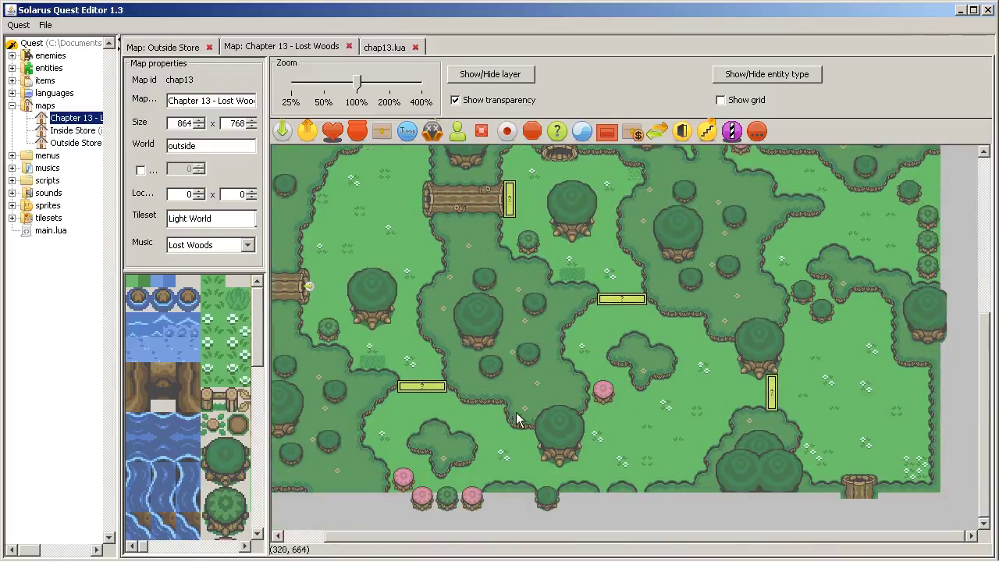
pyautogui.scroll(3, 660, 317)
pyautogui.scroll(4, 603, 398)
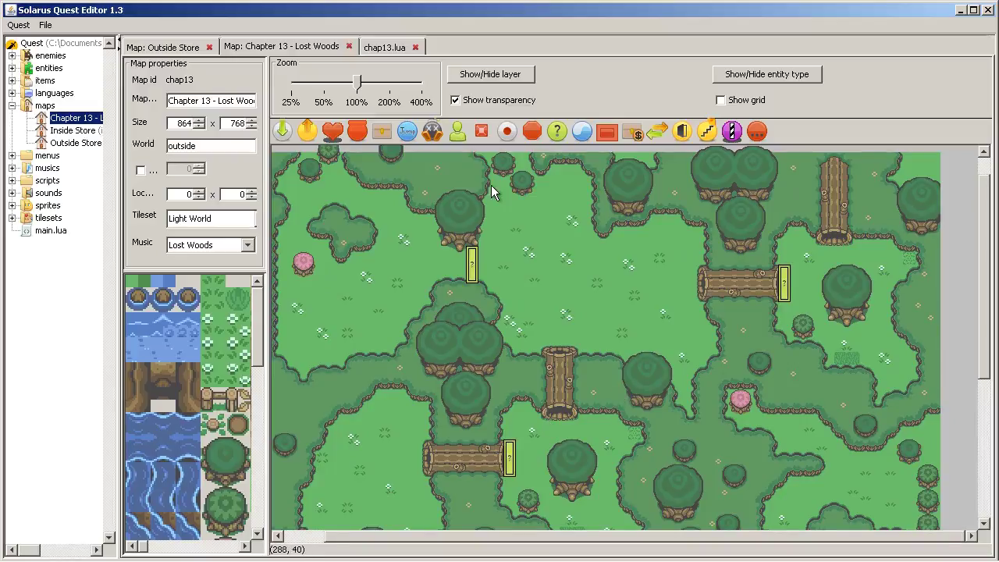
pyautogui.scroll(-6, 722, 402)
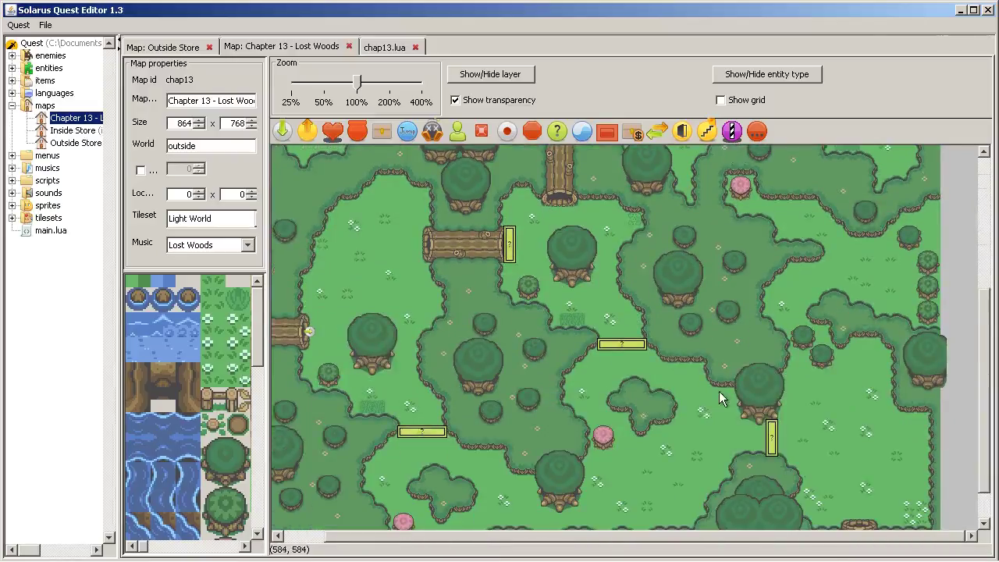
pyautogui.scroll(-2, 719, 398)
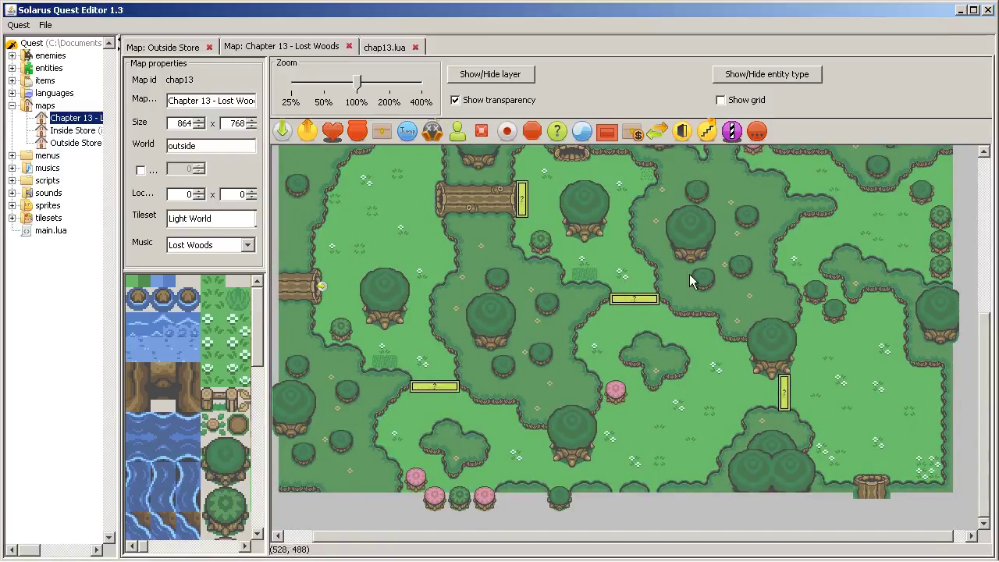
pyautogui.scroll(3, 690, 277)
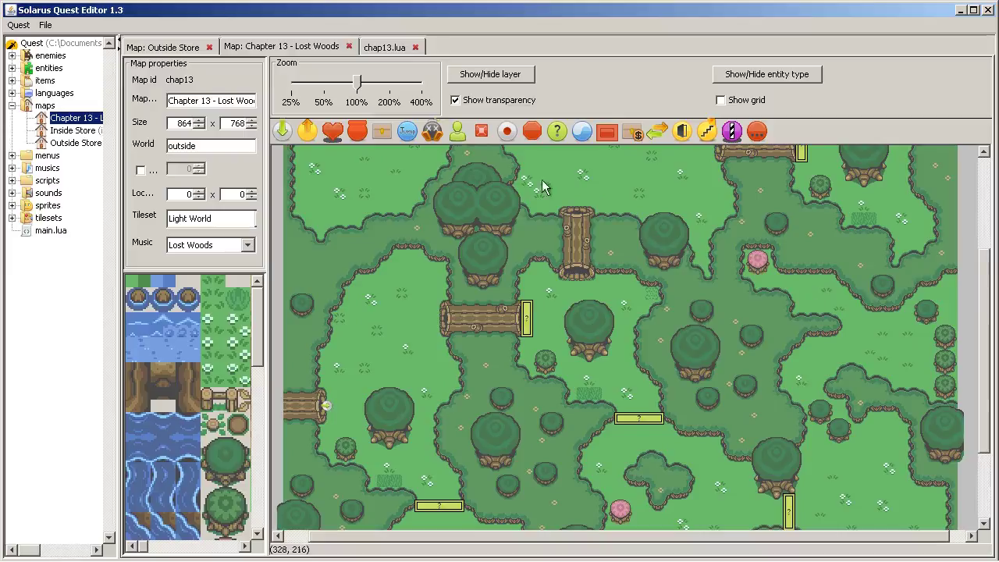
pyautogui.scroll(2, 645, 258)
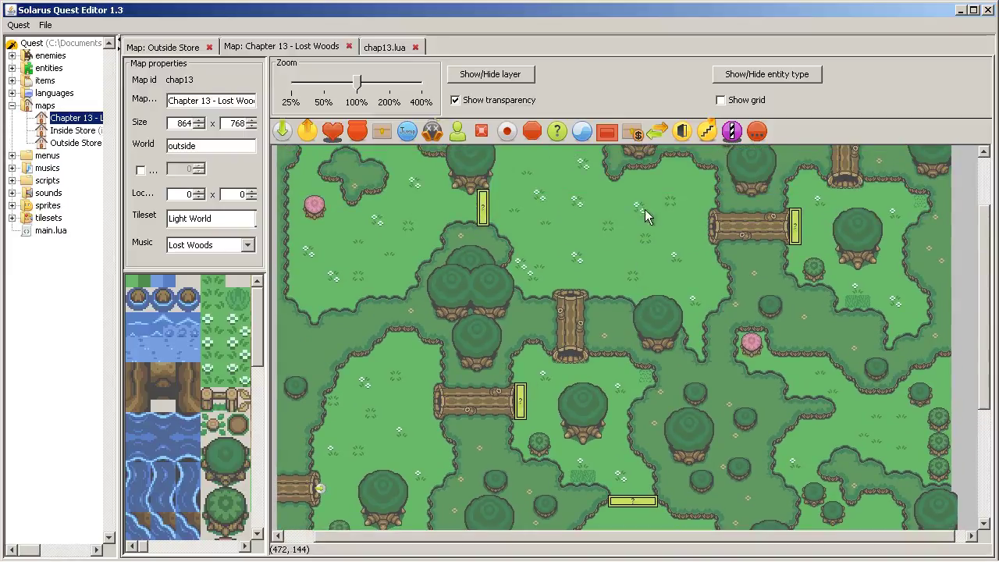
pyautogui.scroll(2, 634, 279)
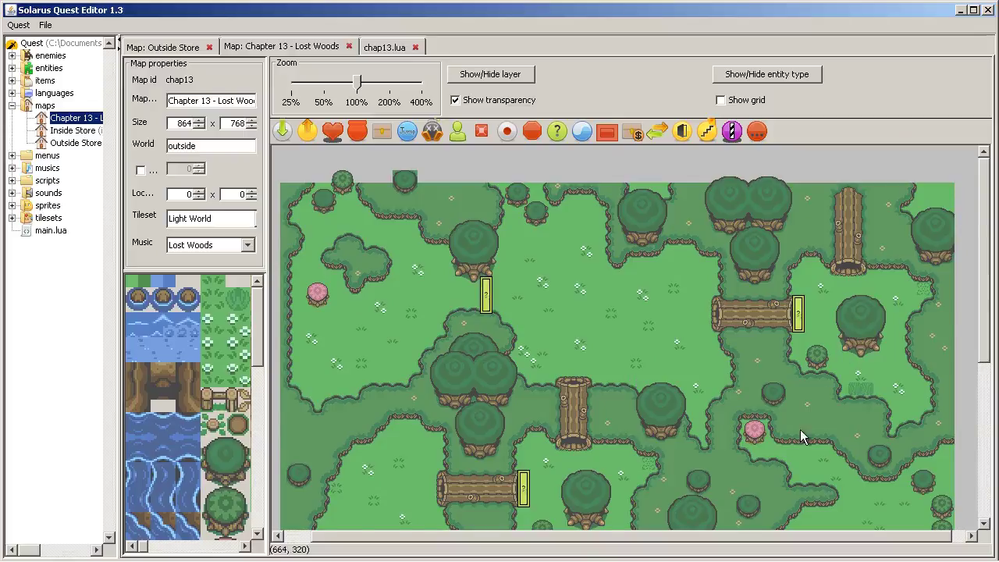
pyautogui.scroll(-6, 797, 432)
pyautogui.scroll(-2, 834, 339)
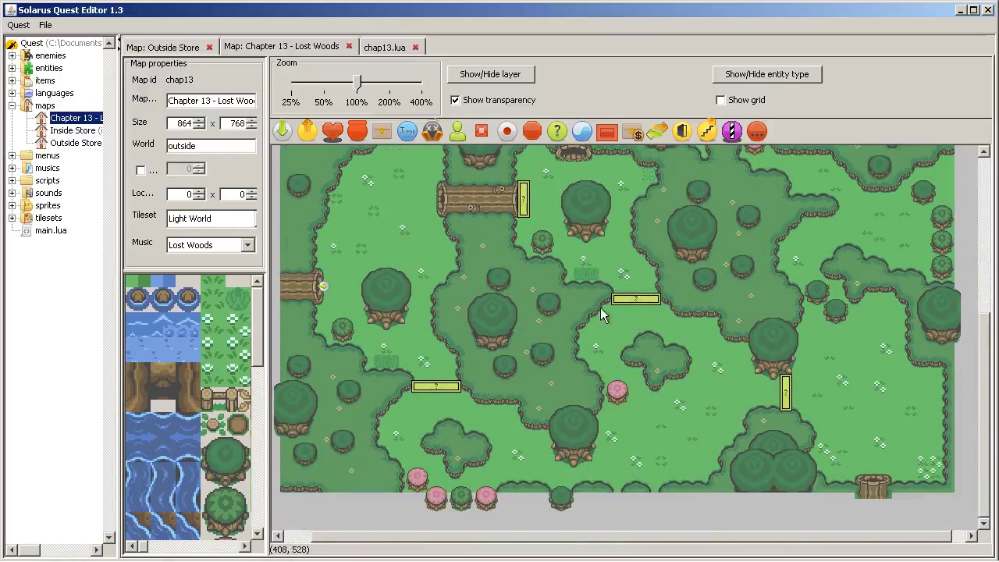
pyautogui.scroll(6, 917, 466)
pyautogui.scroll(2, 911, 430)
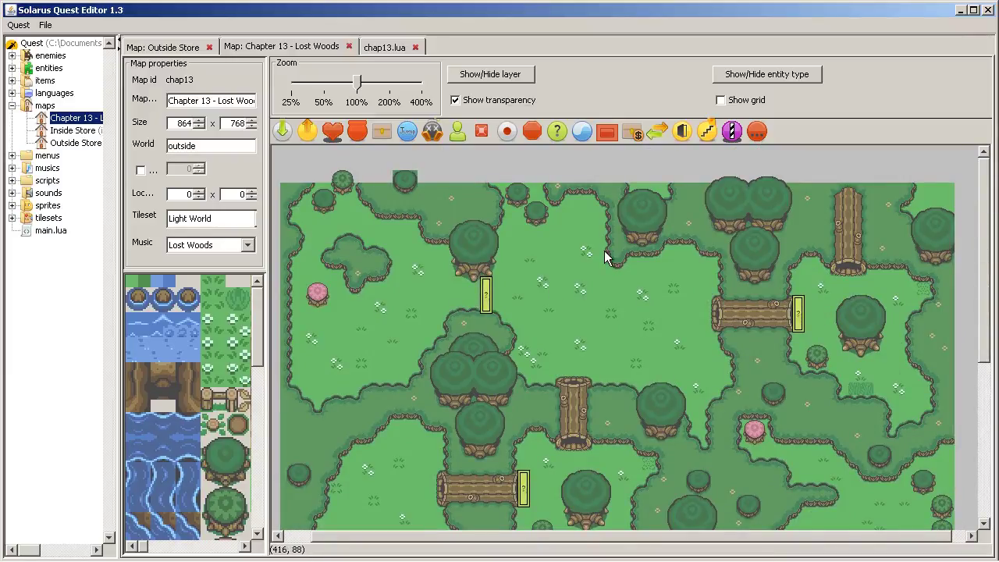
pyautogui.scroll(-8, 473, 255)
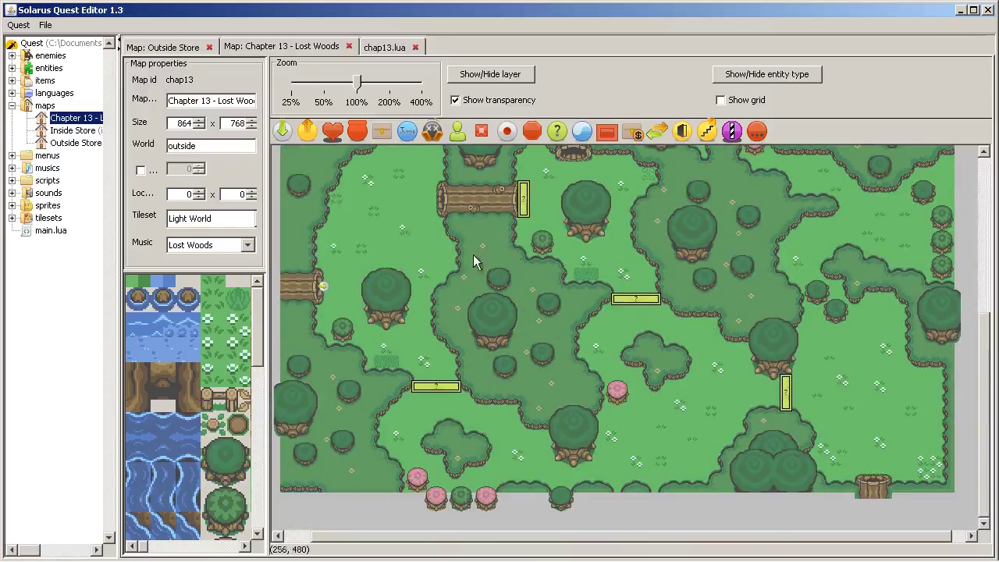